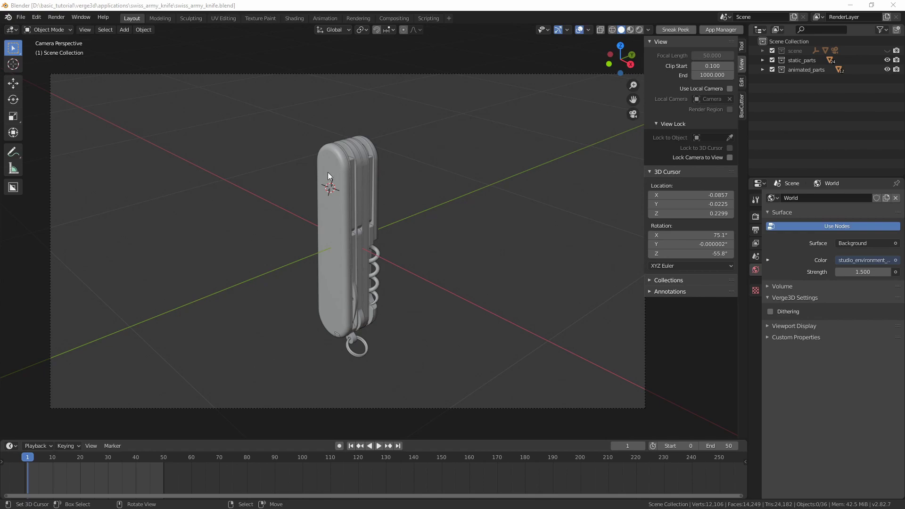
Step: Orbit the Blender viewport away from the camera angle around the Swiss army knife
mouse_move(304, 231)
middle_down()
mouse_move(323, 229)
mouse_move(314, 230)
mouse_move(317, 256)
mouse_move(349, 226)
middle_up()
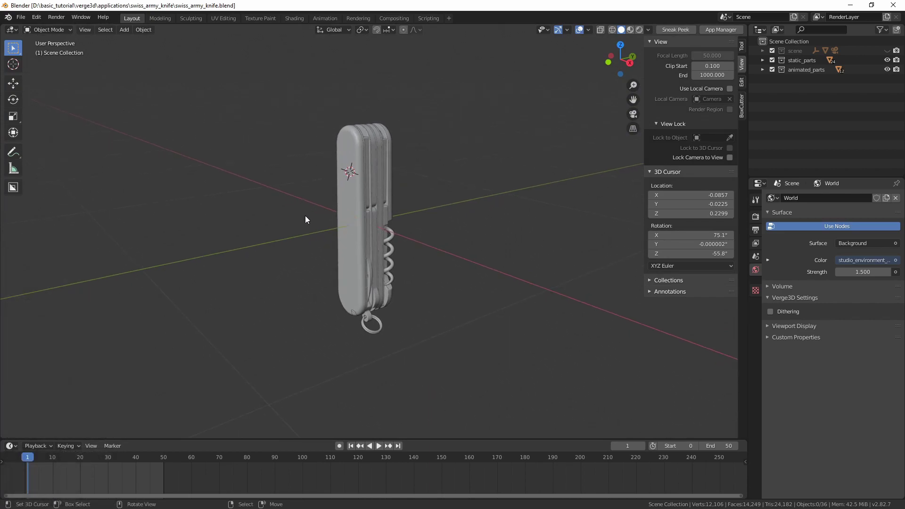
Step: Switch to the Shading workspace and preview the whole knife in rendered shading
click(294, 18)
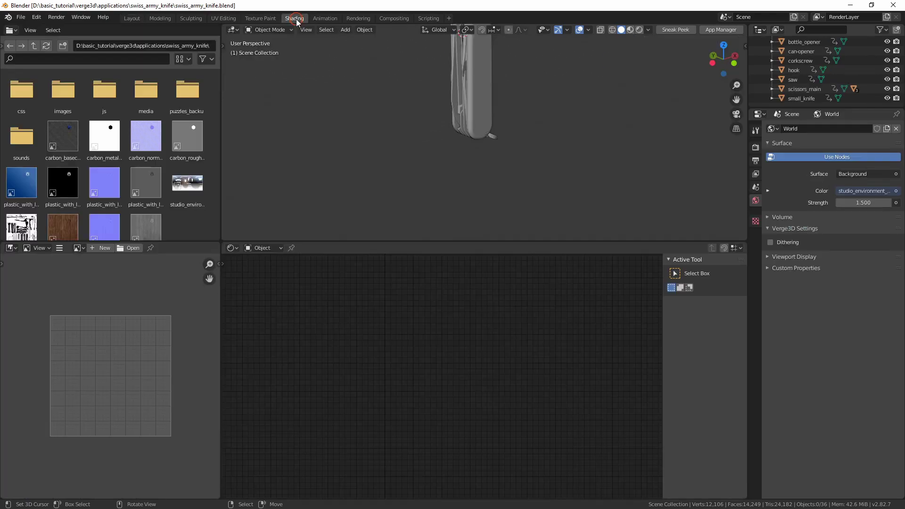
mouse_move(502, 111)
shift+middle_down()
mouse_move(478, 172)
mouse_move(489, 144)
shift+middle_up()
click(638, 31)
scroll(470, 125, up, 2)
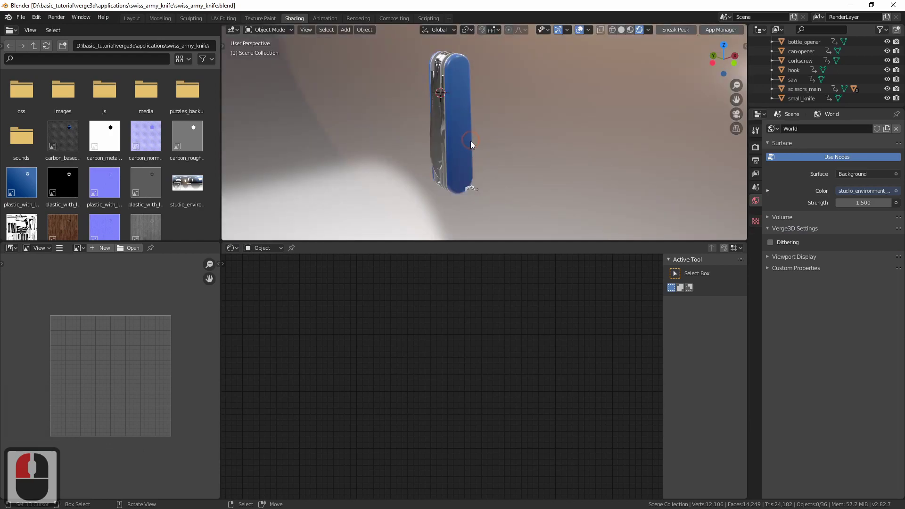
mouse_move(458, 141)
middle_down()
mouse_move(515, 135)
mouse_move(471, 125)
middle_up()
Step: Add an ico sphere with subdivisions 1, lowered along Z and scaled smaller
key(shift+a)
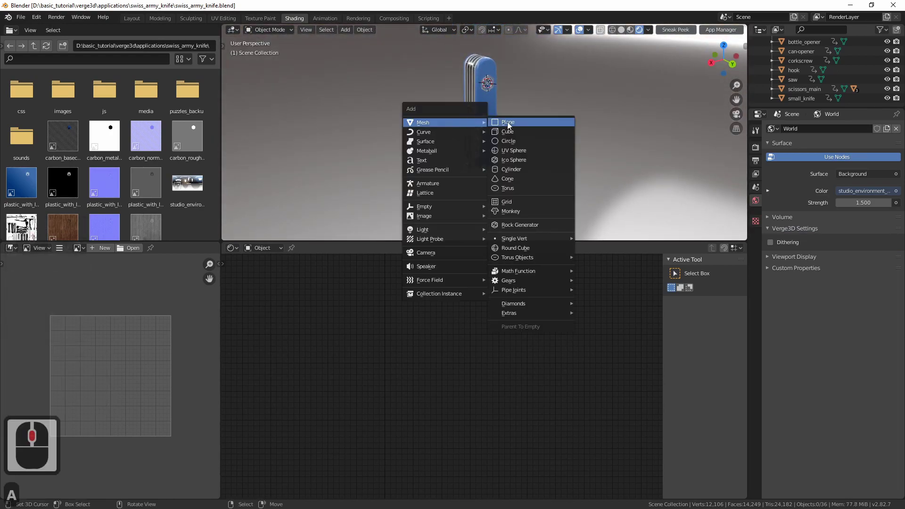
click(514, 162)
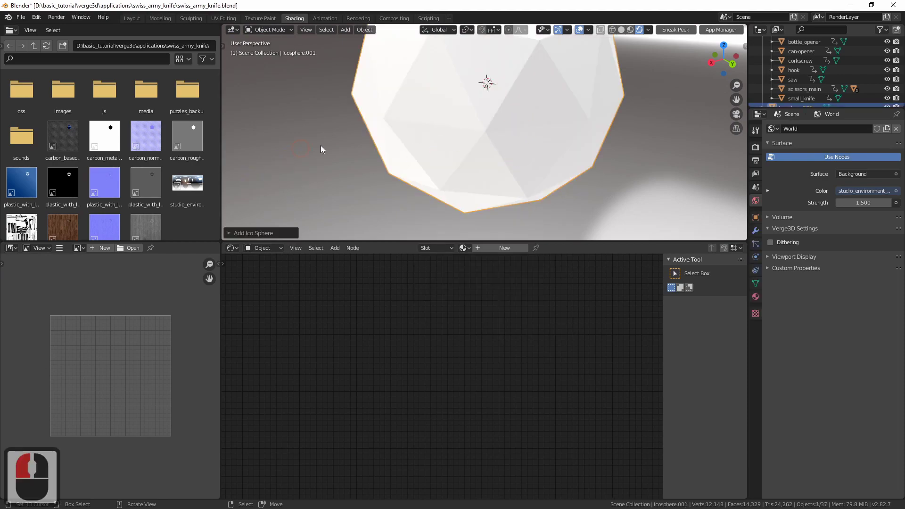
click(262, 233)
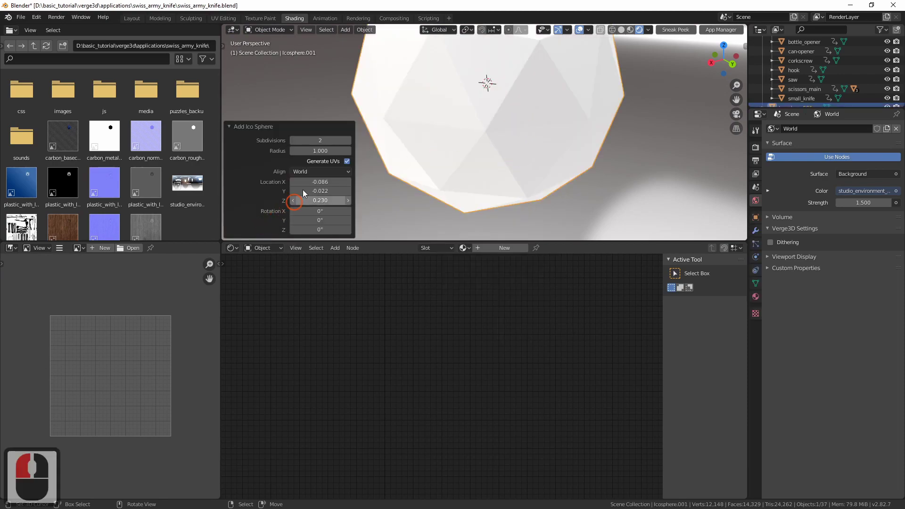
click(294, 141)
key(g)
key(z)
click(532, 198)
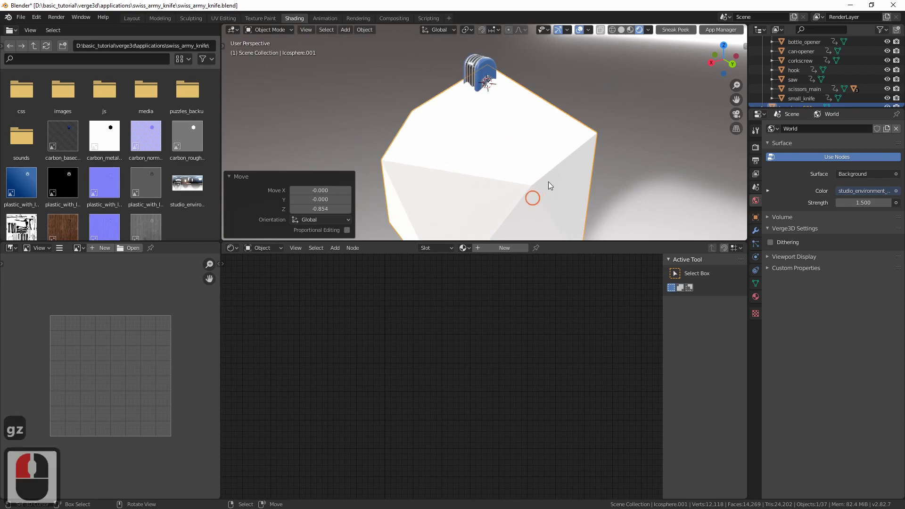
scroll(552, 156, down, 5)
key(s)
click(530, 166)
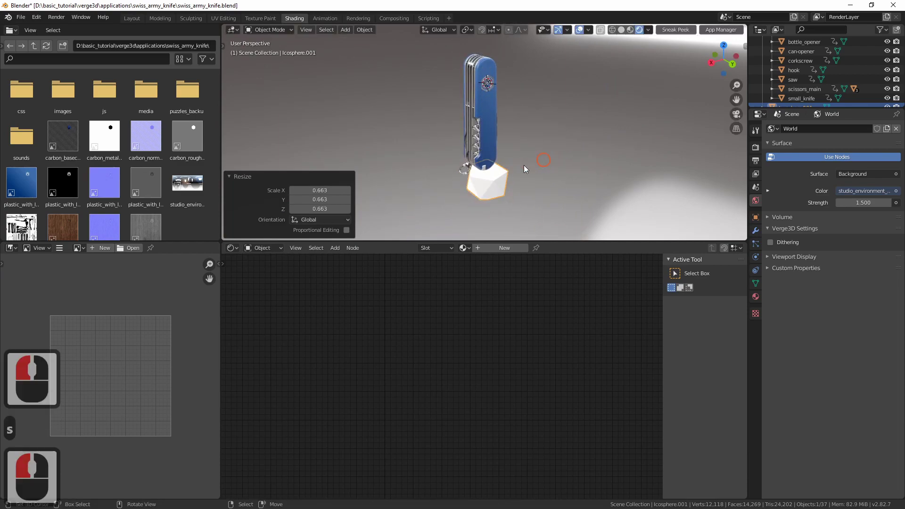
Step: Reposition and resize the sphere beside the knife in side view, then apply its scale
shift+middle_drag(530, 166, 513, 103)
key(KP_1)
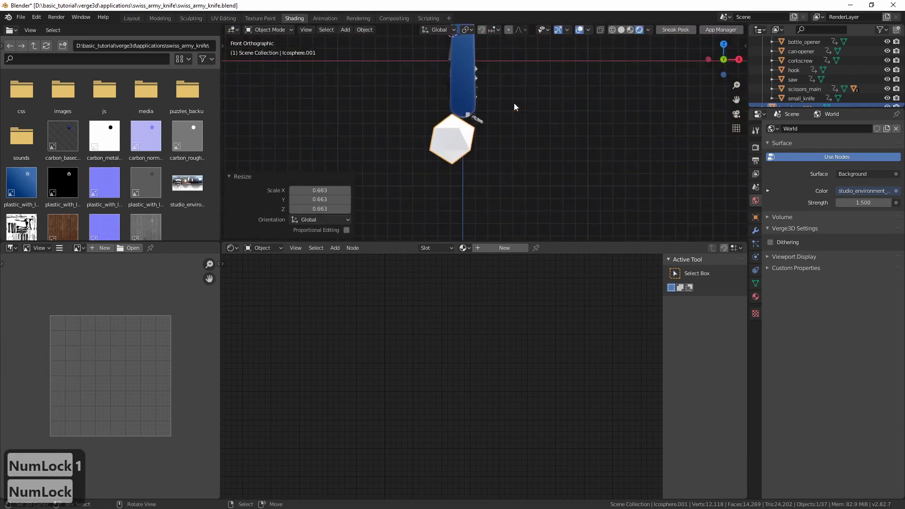
key(KP_3)
key(g)
click(455, 165)
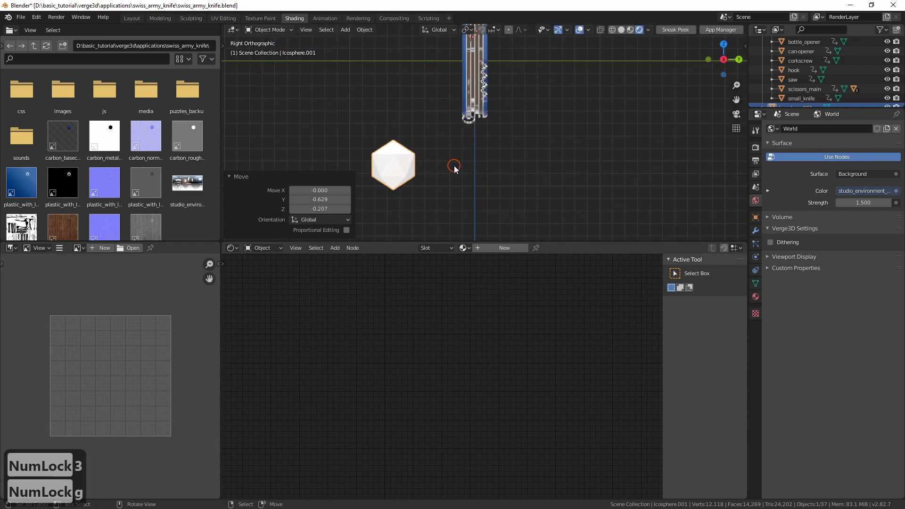
key(s)
click(467, 166)
key(ctrl+a)
click(417, 166)
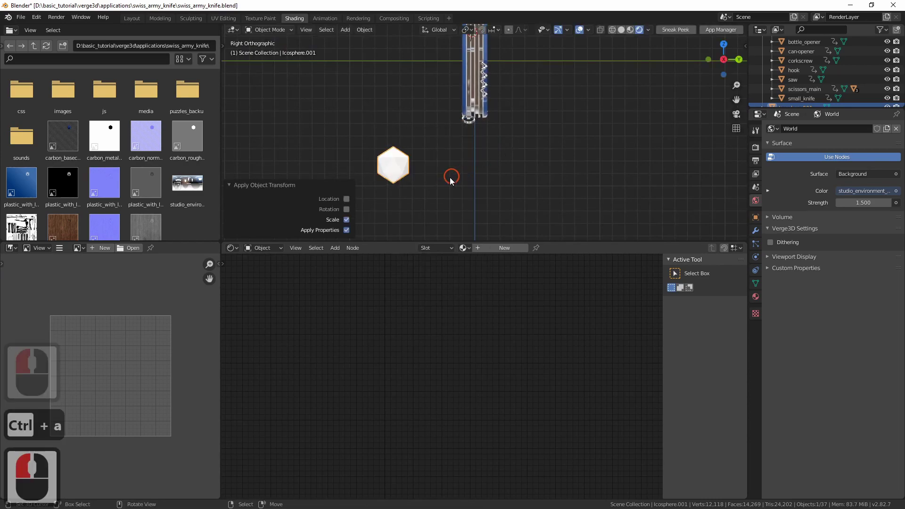
mouse_move(452, 178)
middle_down()
mouse_move(454, 143)
mouse_move(460, 163)
mouse_move(508, 170)
middle_up()
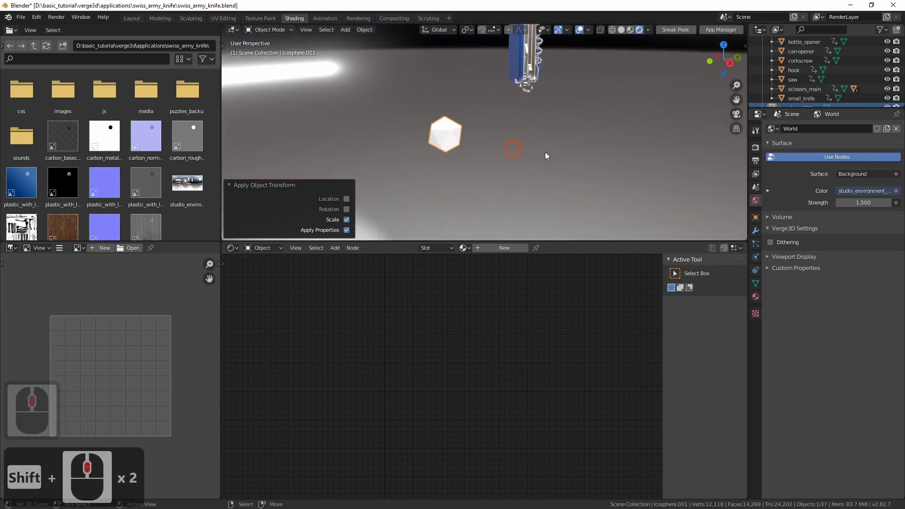
Step: Create a new material named carbon on the ico sphere
click(754, 296)
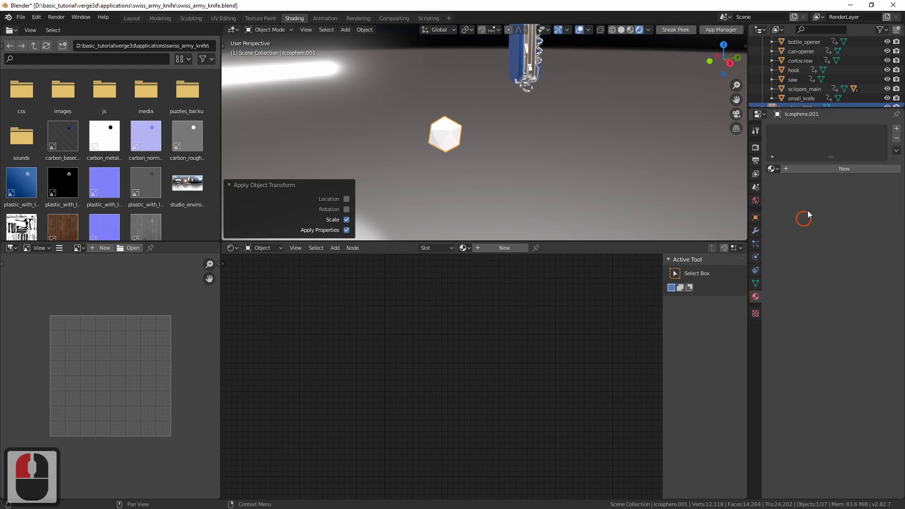
click(821, 170)
text(carbon)
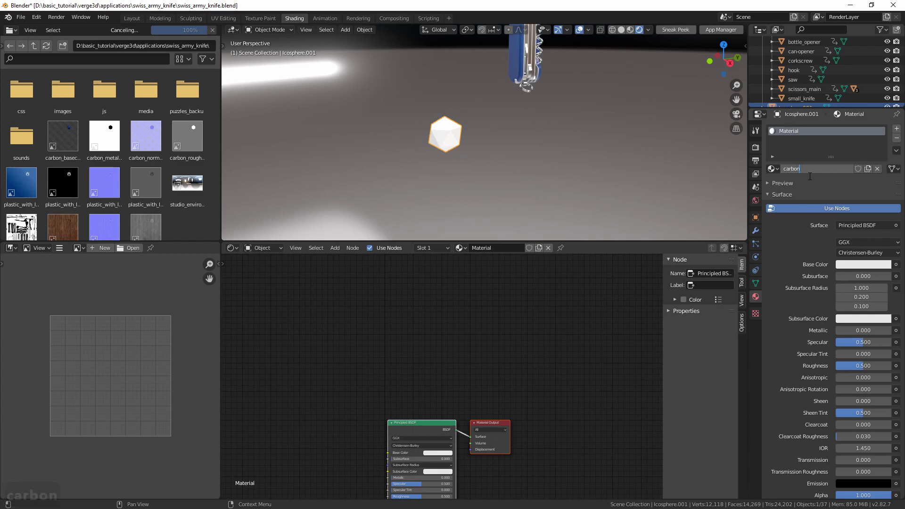
key(Return)
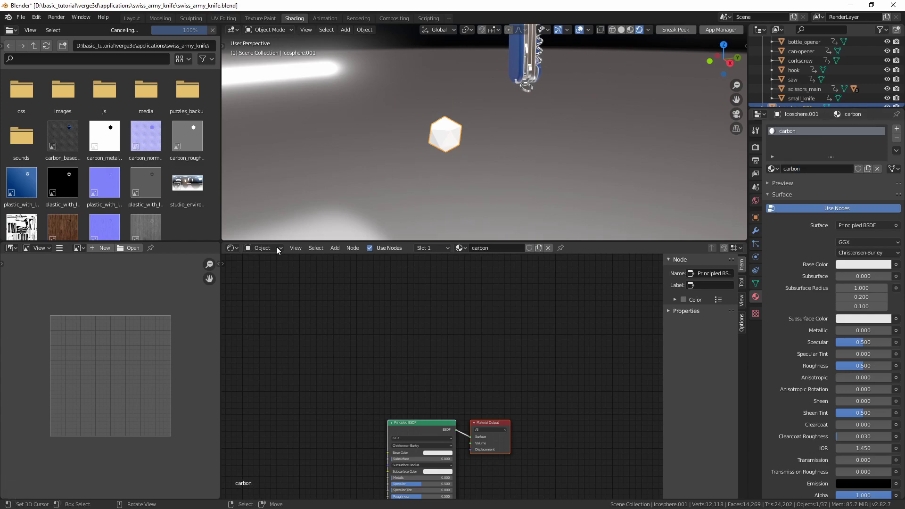
middle_drag(332, 410, 400, 302)
Step: Drag the four carbon texture images into the node editor as image texture nodes
click(61, 141)
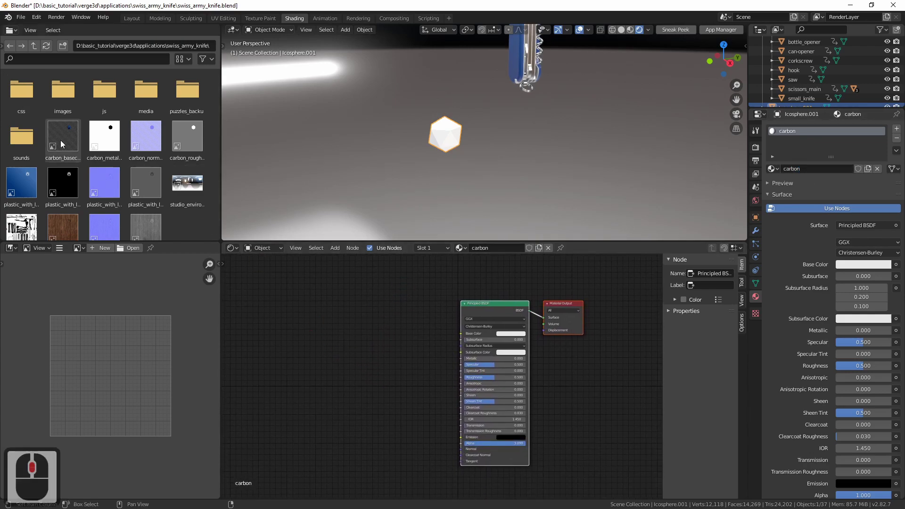
scroll(62, 124, down, 3)
drag(62, 120, 333, 283)
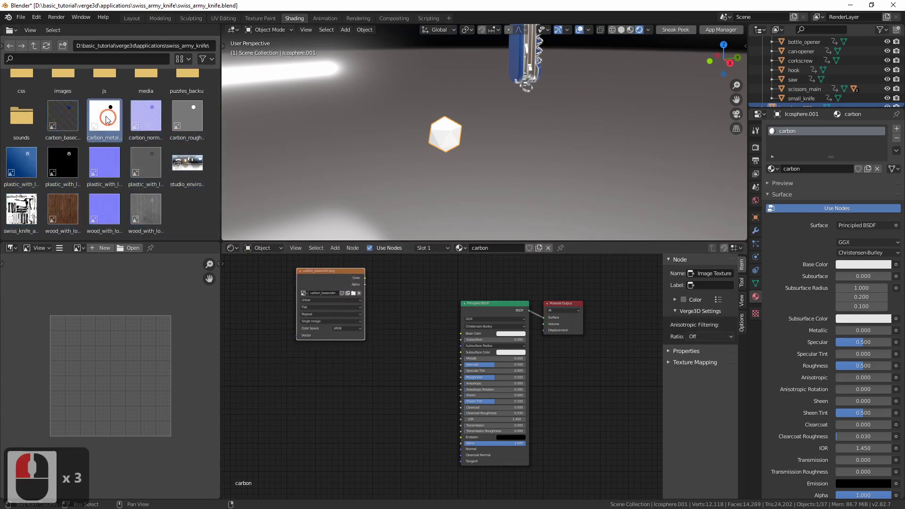
drag(104, 116, 333, 375)
middle_drag(396, 424, 393, 348)
mouse_move(187, 116)
mouse_down()
mouse_move(338, 411)
mouse_move(438, 424)
mouse_up()
ctrl+middle_drag(434, 417, 410, 398)
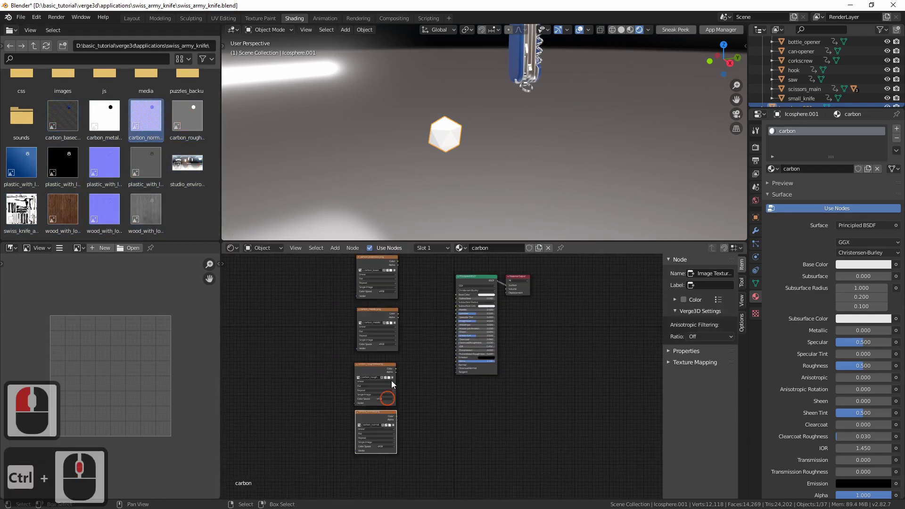
scroll(410, 398, up, 2)
Step: Link the carbon textures to Base Color, Metallic, Roughness and Normal on the Principled BSDF
drag(352, 274, 450, 386)
middle_drag(357, 374, 378, 299)
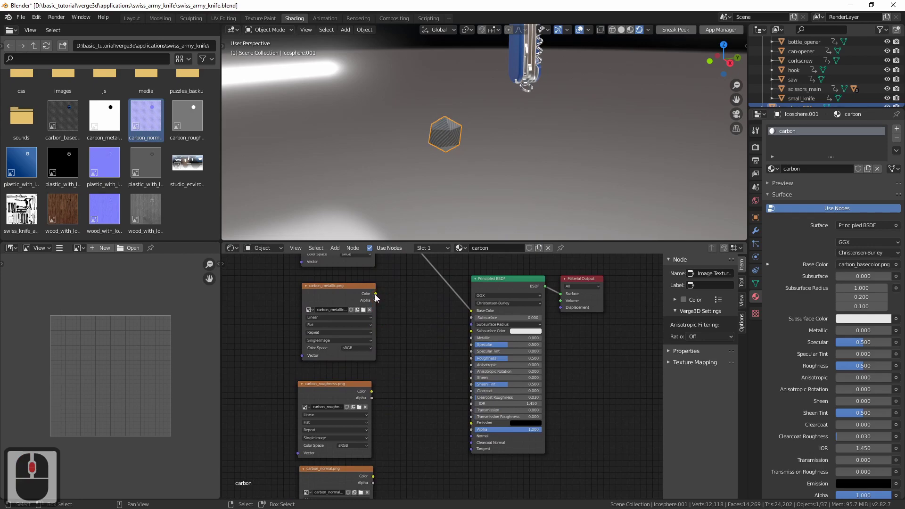
drag(372, 293, 471, 338)
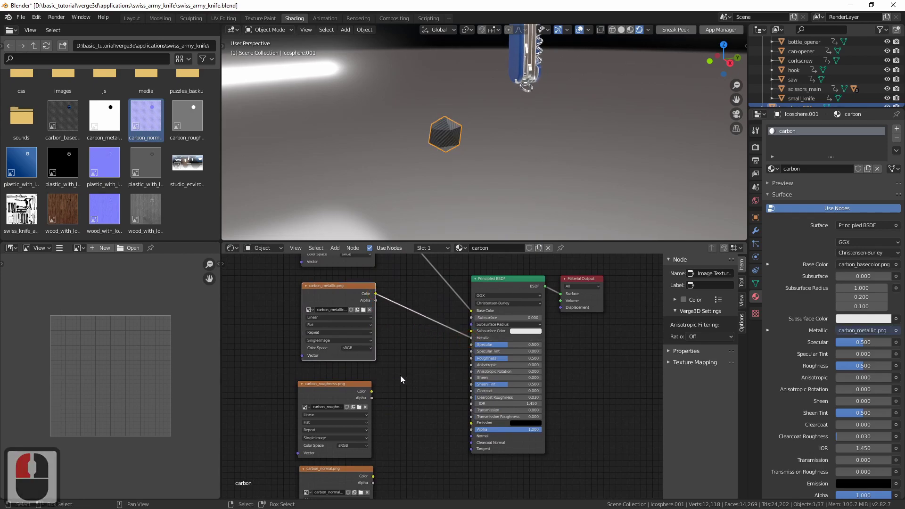
drag(371, 392, 470, 359)
middle_drag(469, 359, 482, 293)
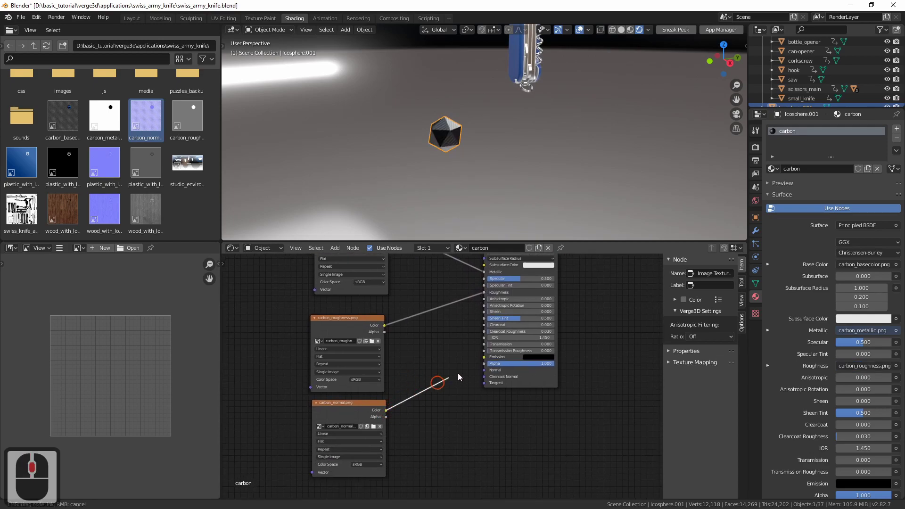
drag(386, 409, 484, 373)
Step: Add a UV Map node using UVMap and feed it into every carbon texture's Vector
middle_drag(485, 374, 626, 463)
key(shift+a)
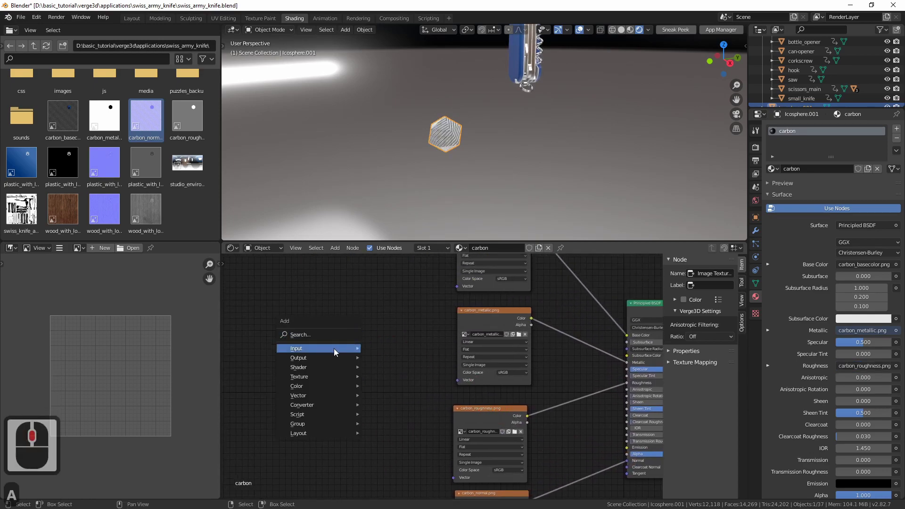
click(385, 306)
click(290, 339)
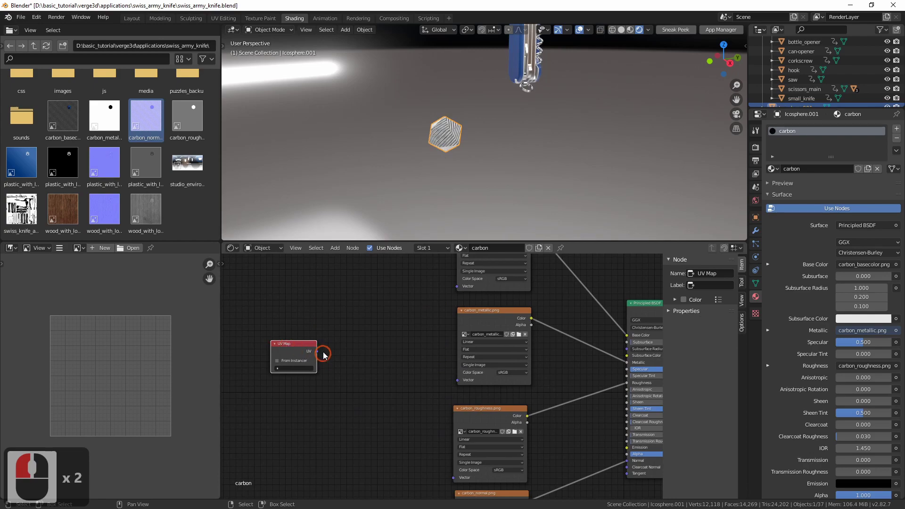
mouse_move(316, 348)
mouse_down()
mouse_move(386, 329)
mouse_move(457, 286)
mouse_up()
click(297, 367)
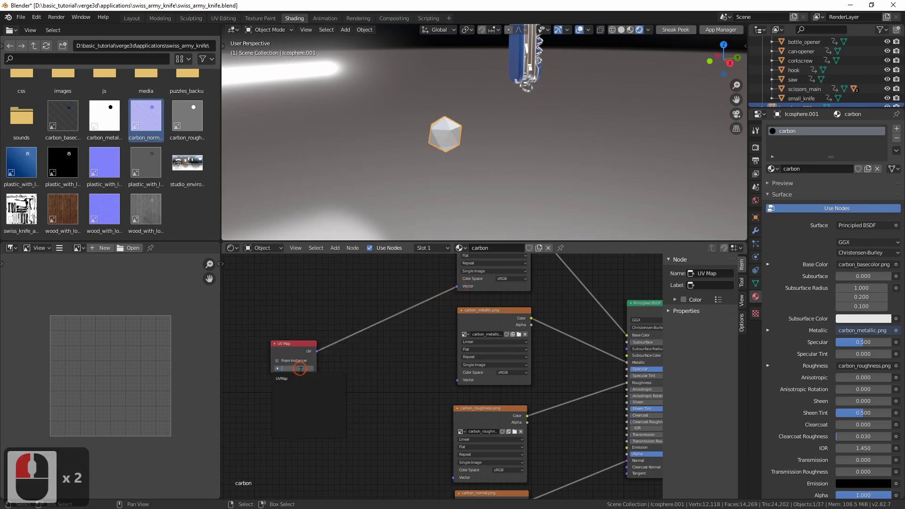
middle_drag(323, 389, 304, 309)
mouse_move(304, 270)
mouse_down()
mouse_move(435, 396)
mouse_move(439, 300)
mouse_move(436, 482)
mouse_up()
middle_drag(424, 469, 348, 445)
Step: Set the metallic, roughness and normal textures' color space to Non-Color
click(410, 364)
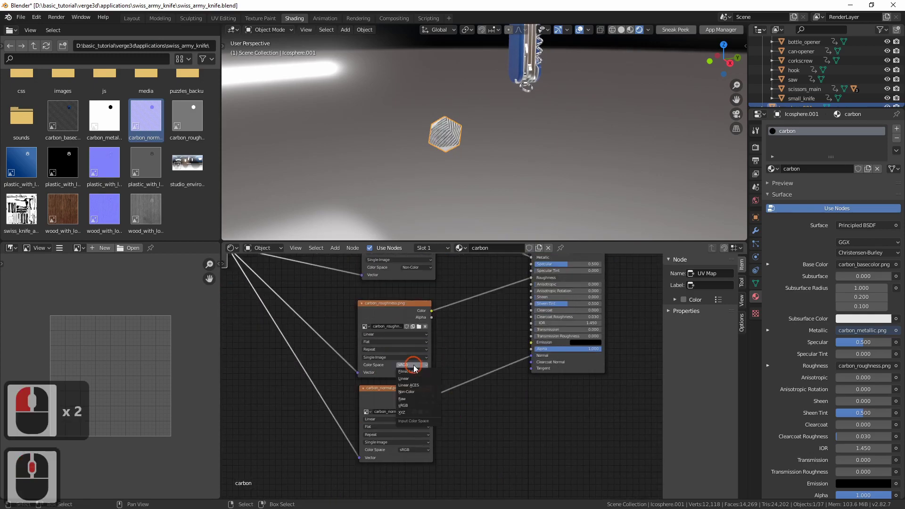
click(411, 336)
click(415, 449)
click(410, 422)
Step: Add a Normal Map node between the normal texture and the shader
key(shift+a)
click(523, 347)
click(488, 385)
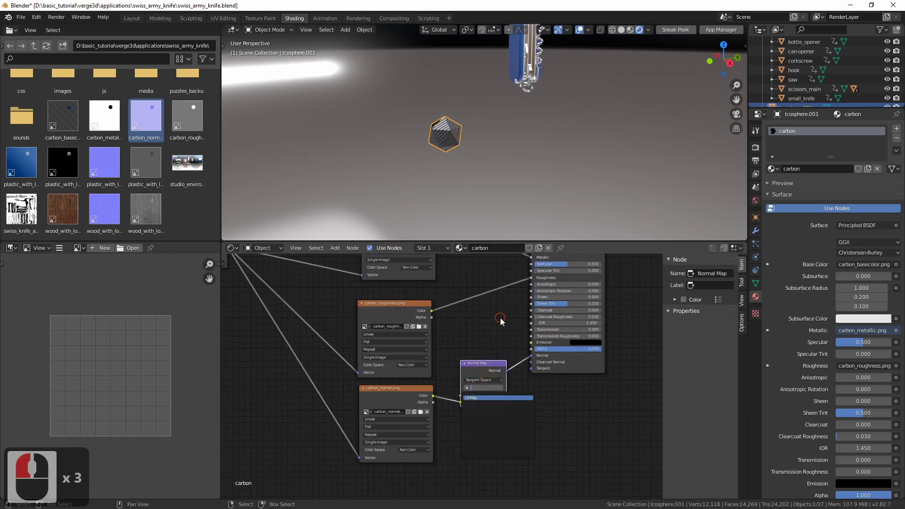
middle_drag(434, 317, 418, 379)
scroll(418, 380, down, 2)
scroll(460, 368, down, 2)
click(544, 353)
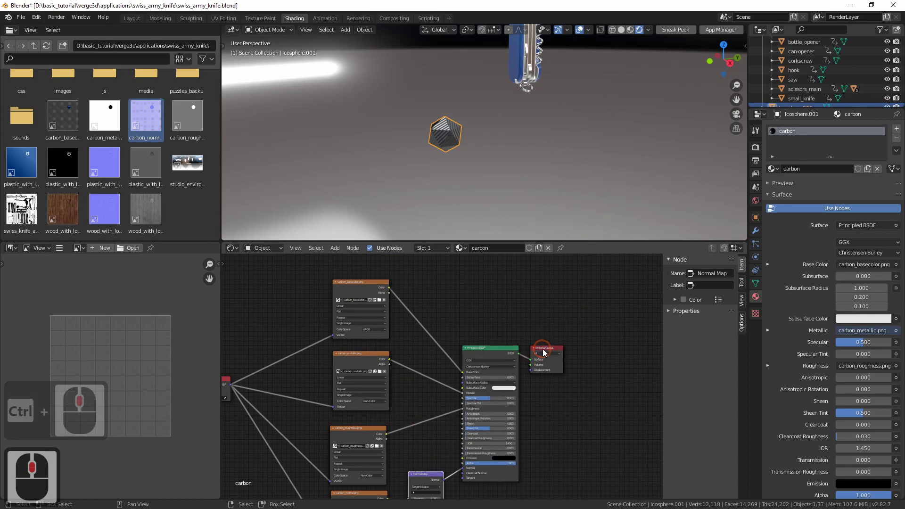
Step: Copy the Diffuse BSDF and Mix Shader nodes from the back_cover plastic material
key(g)
click(519, 67)
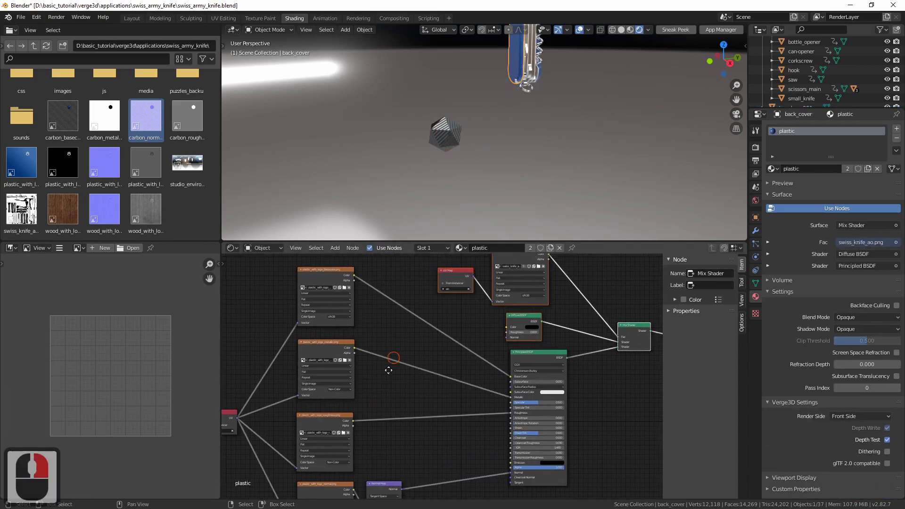
middle_drag(390, 365, 425, 342)
shift+click(467, 312)
shift+click(481, 371)
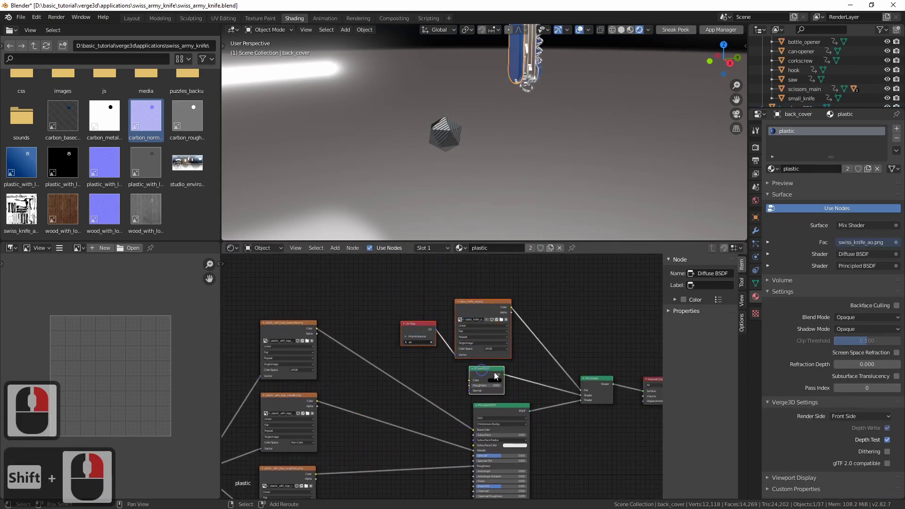
middle_drag(581, 381, 513, 360)
shift+click(513, 361)
key(ctrl+c)
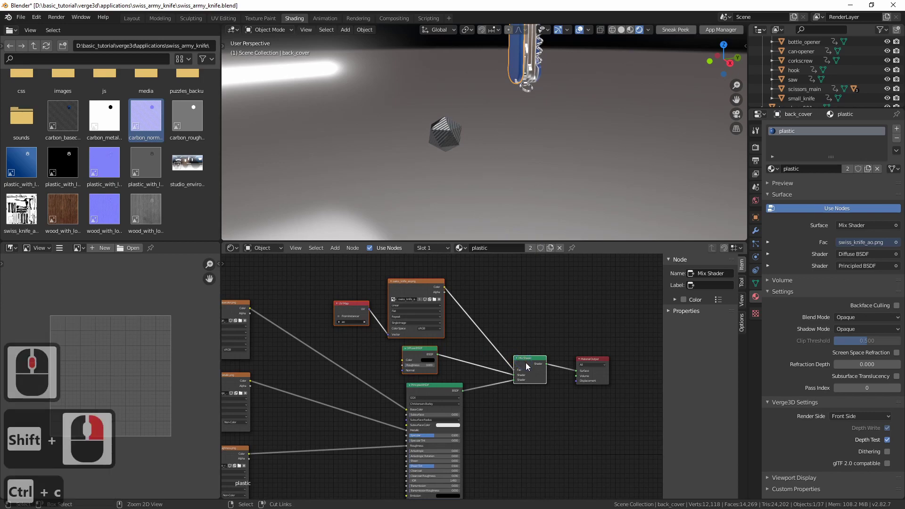
Step: Paste the copied nodes into the carbon material and move Material Output right
click(446, 137)
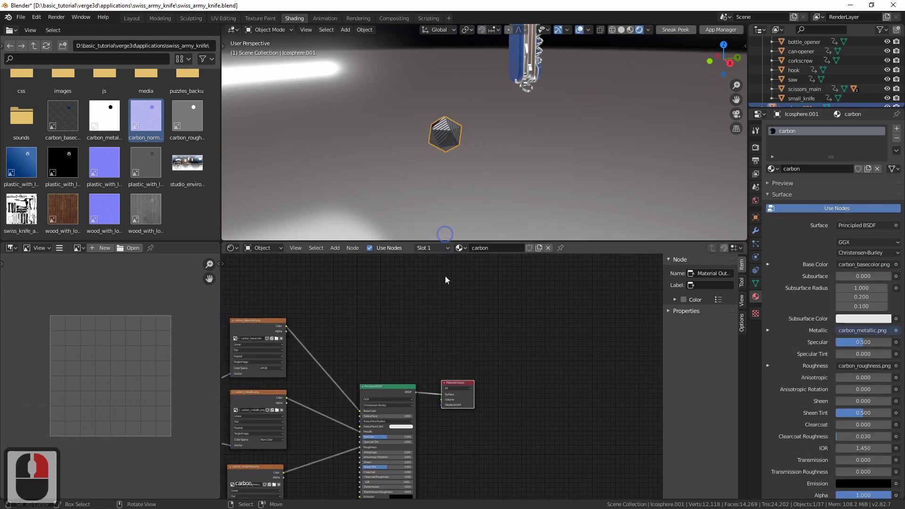
key(ctrl+v)
key(ctrl+v)
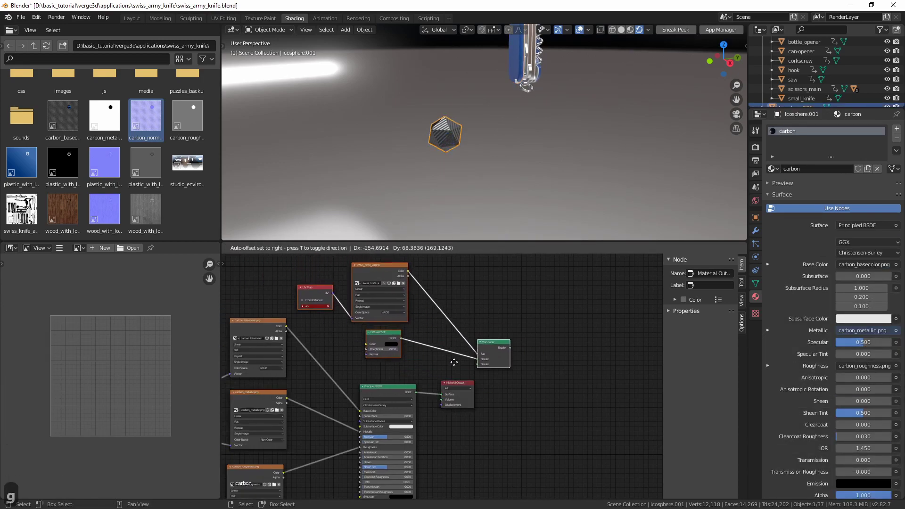
click(461, 371)
key(g)
click(568, 372)
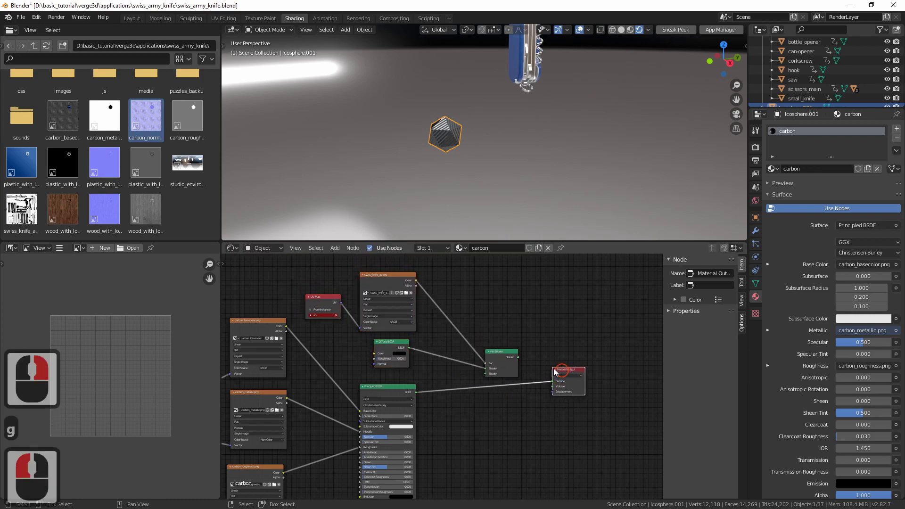
Step: Wire the Mix Shader into Material Output and Principled BSDF into the Mix Shader
drag(517, 360, 552, 382)
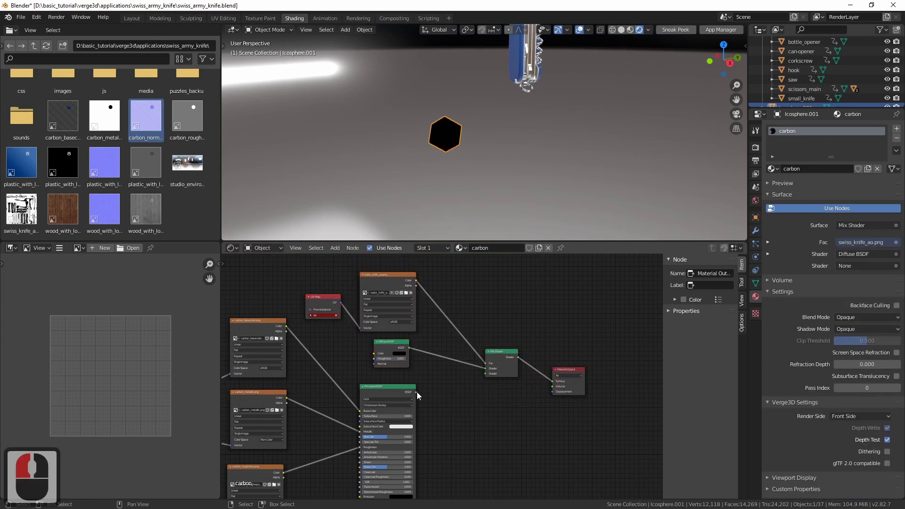
drag(417, 390, 484, 379)
key(g)
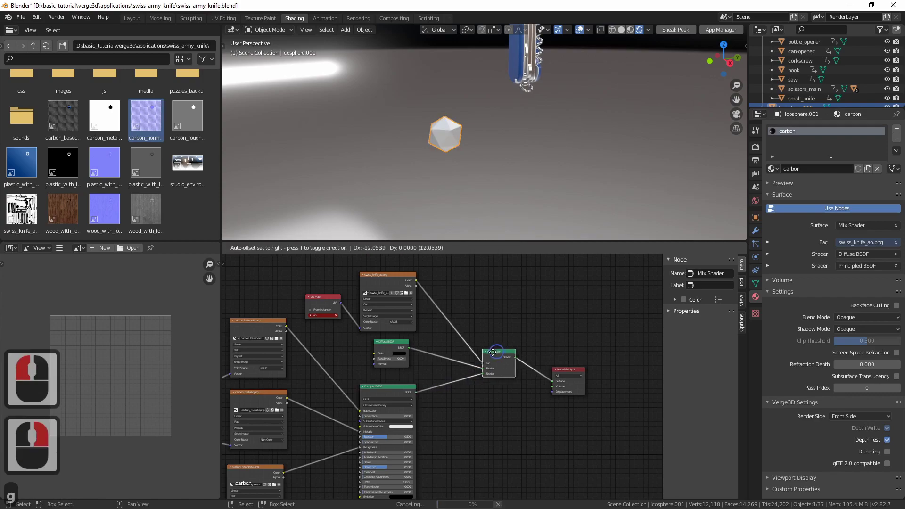
click(548, 375)
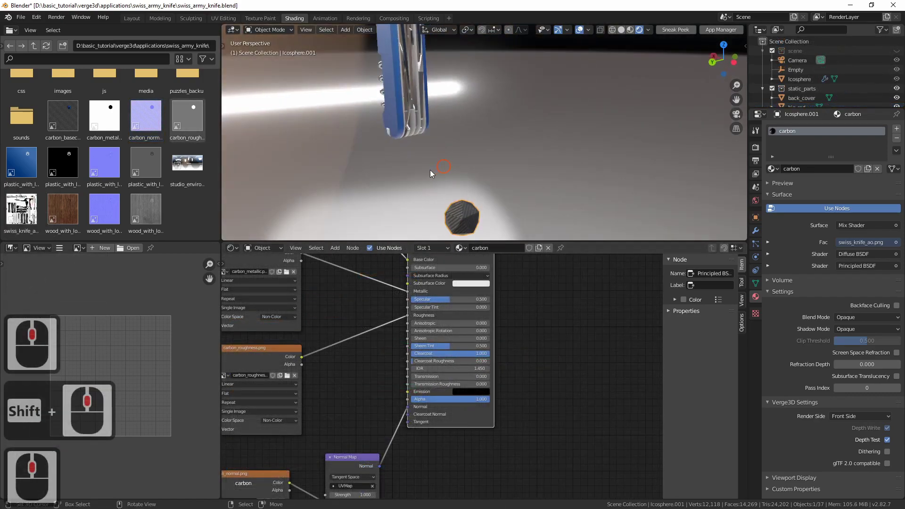
shift+middle_drag(430, 169, 438, 154)
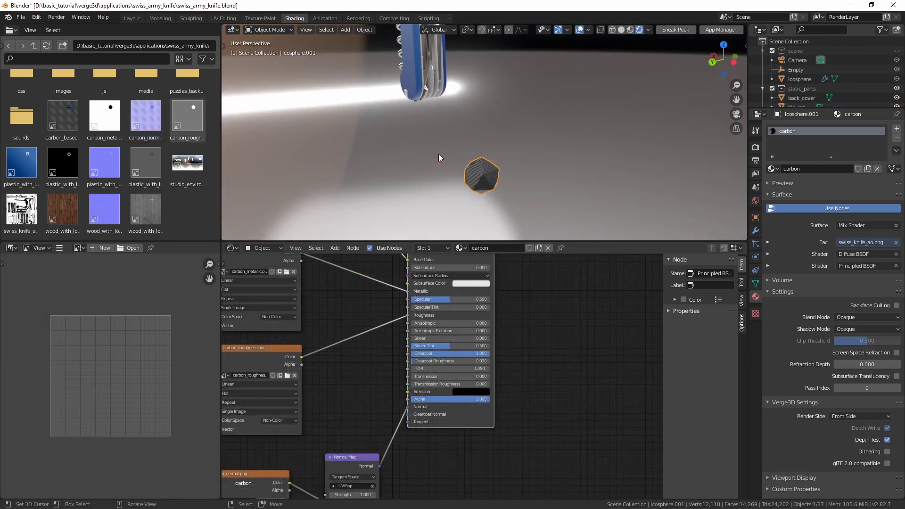
mouse_move(532, 140)
middle_down()
mouse_move(422, 151)
mouse_move(421, 165)
mouse_move(416, 142)
mouse_move(422, 209)
mouse_move(422, 198)
middle_up()
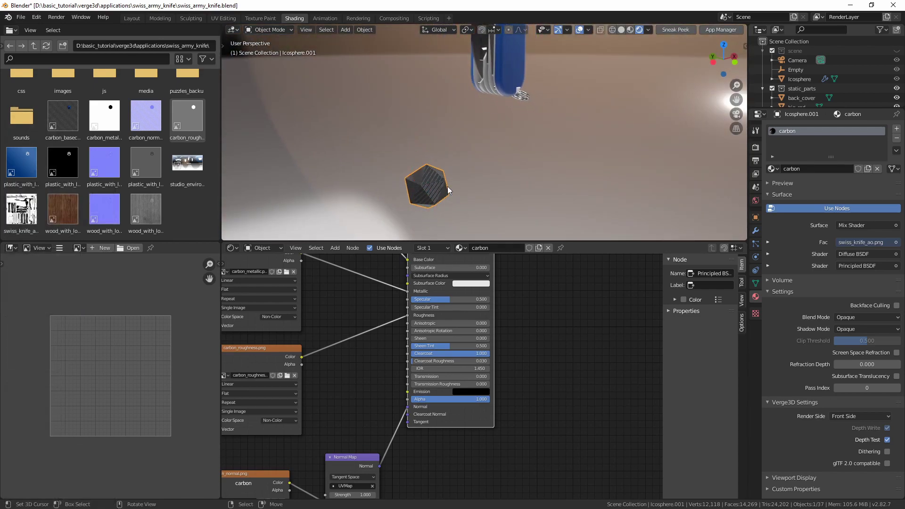
click(502, 69)
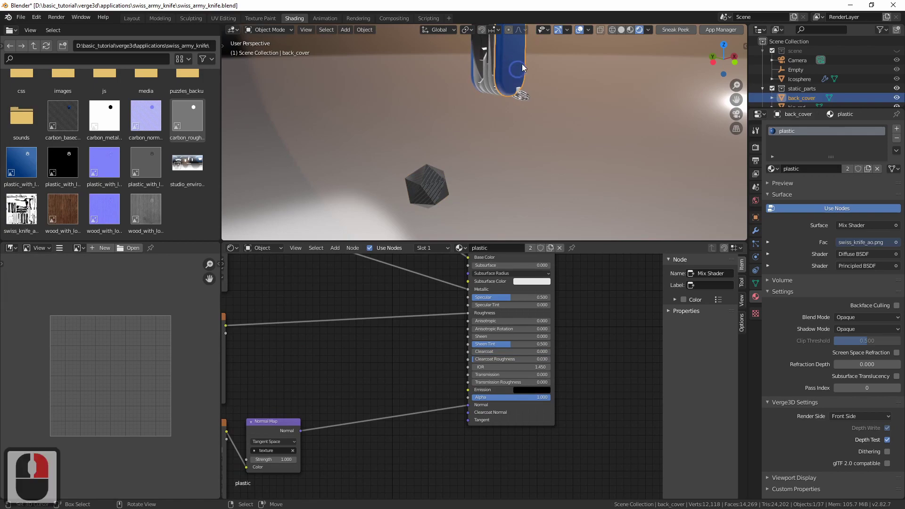
click(430, 179)
shift+middle_drag(429, 179, 428, 172)
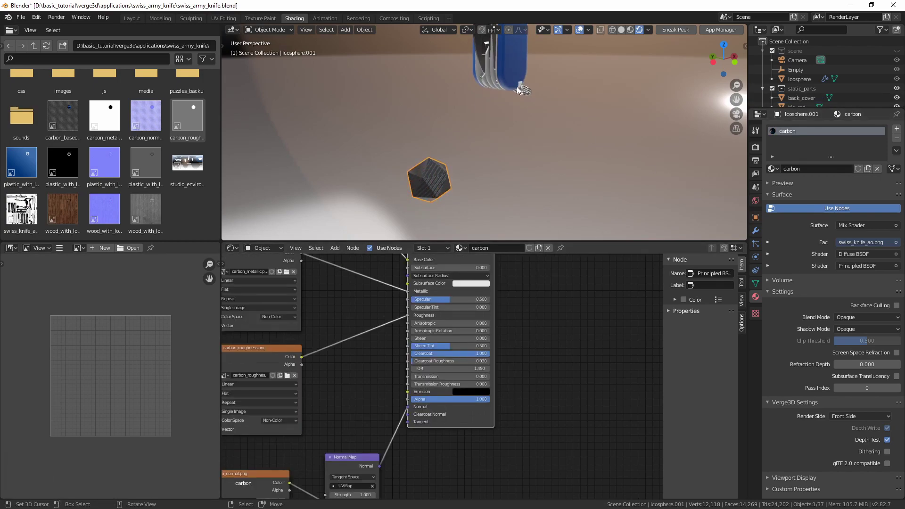
click(519, 89)
click(440, 189)
click(517, 68)
shift+middle_drag(506, 110, 501, 114)
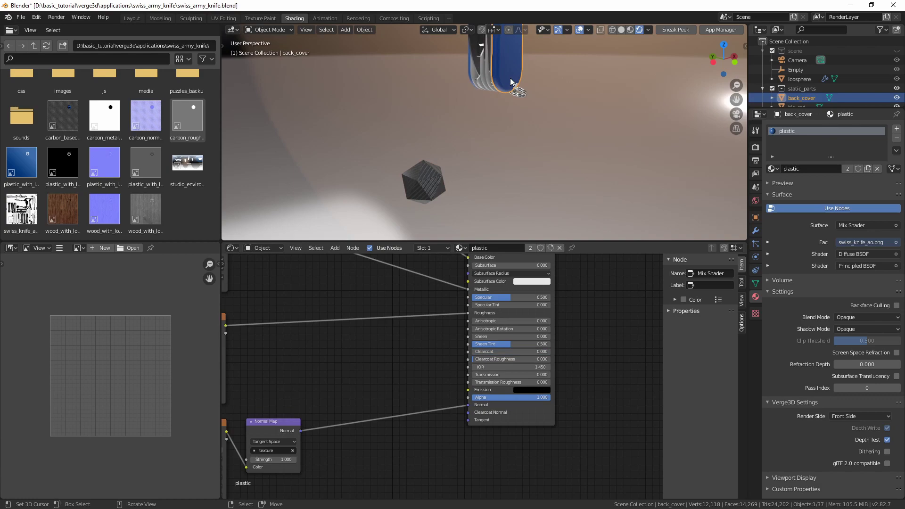
click(755, 283)
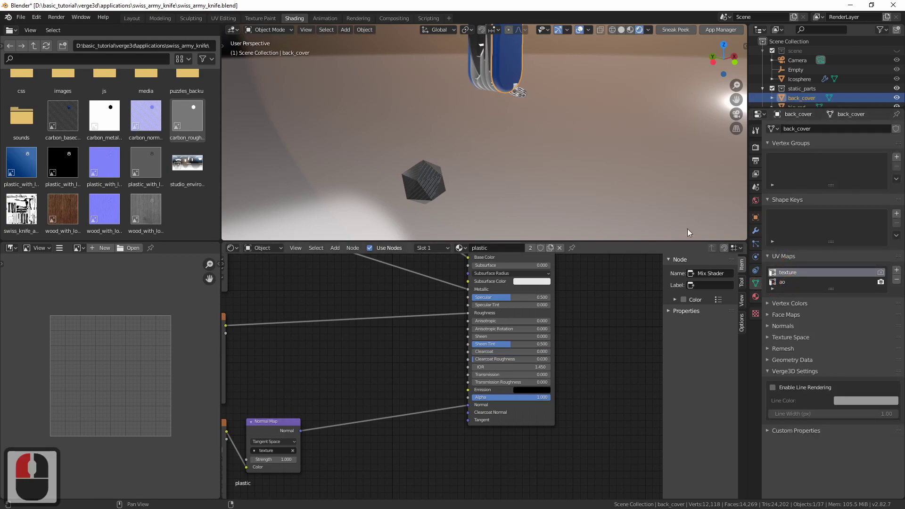
shift+middle_drag(538, 138, 524, 141)
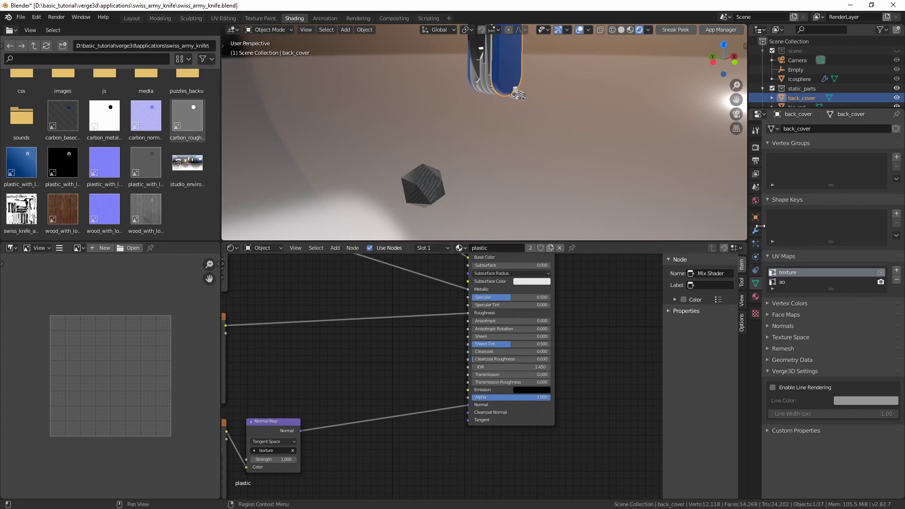
click(897, 213)
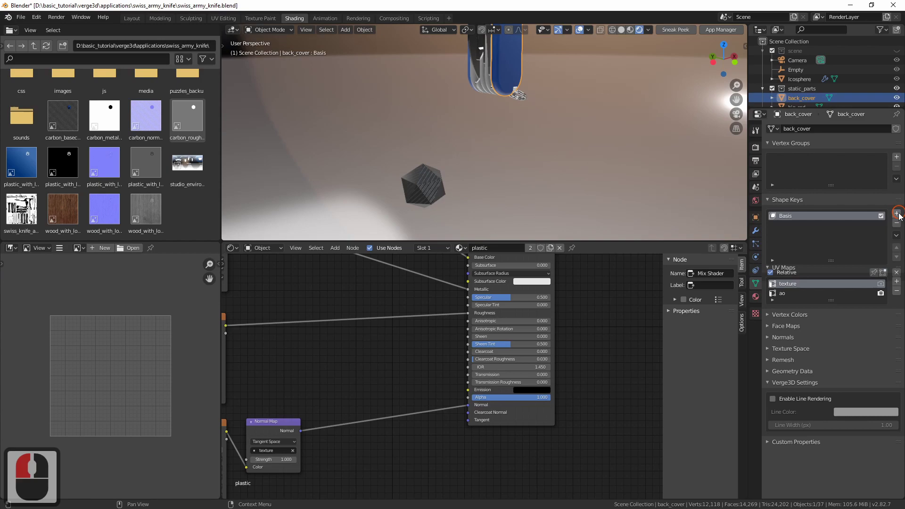
click(896, 223)
click(897, 223)
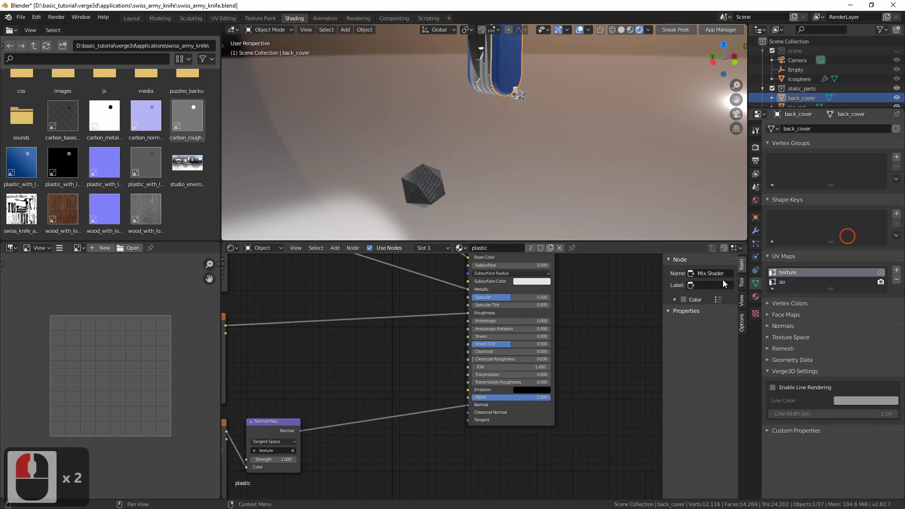
shift+middle_drag(544, 117, 459, 163)
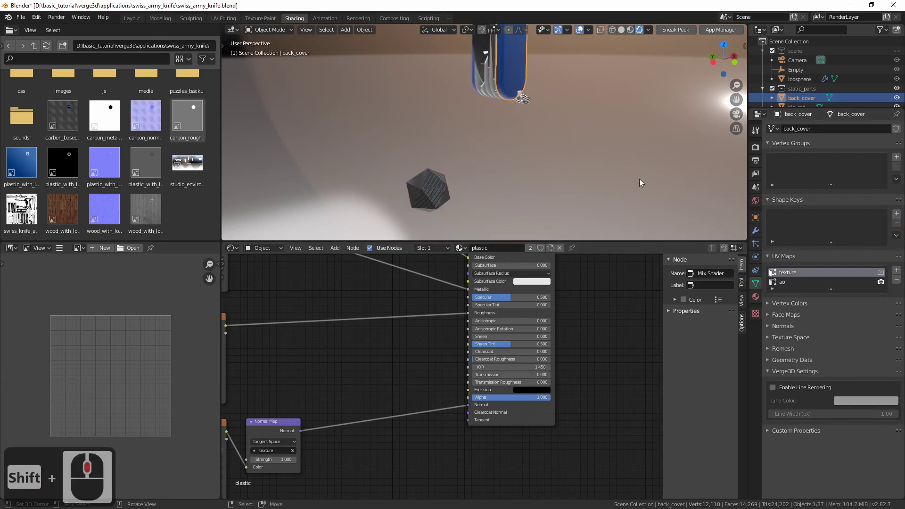
click(755, 230)
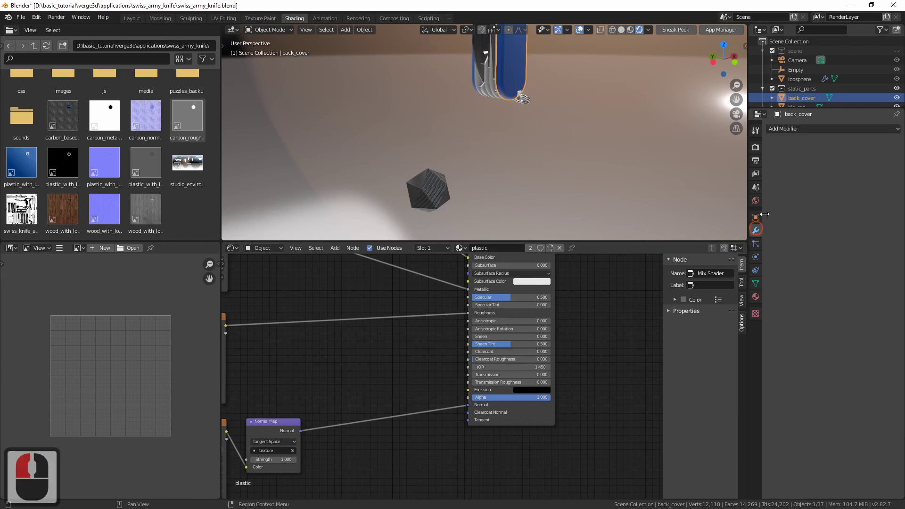
click(798, 129)
key(Escape)
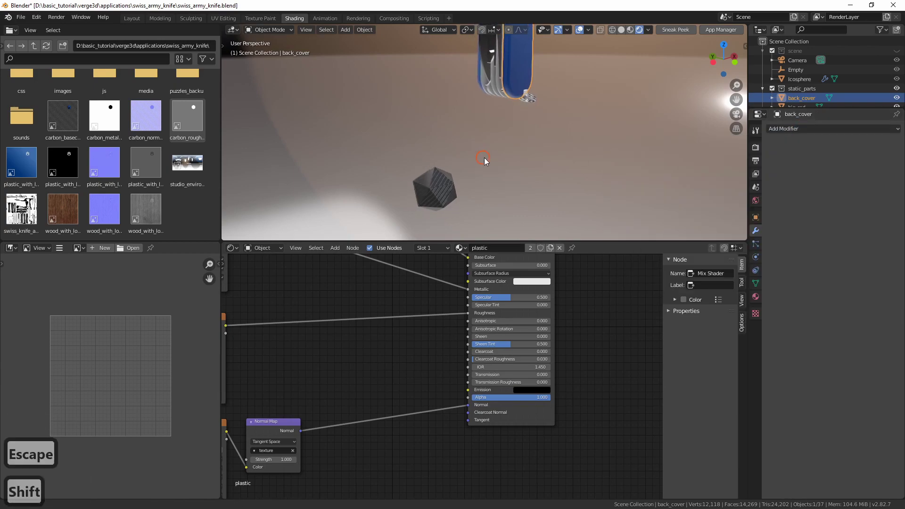
shift+middle_drag(484, 160, 457, 165)
click(445, 191)
shift+middle_drag(444, 205, 447, 200)
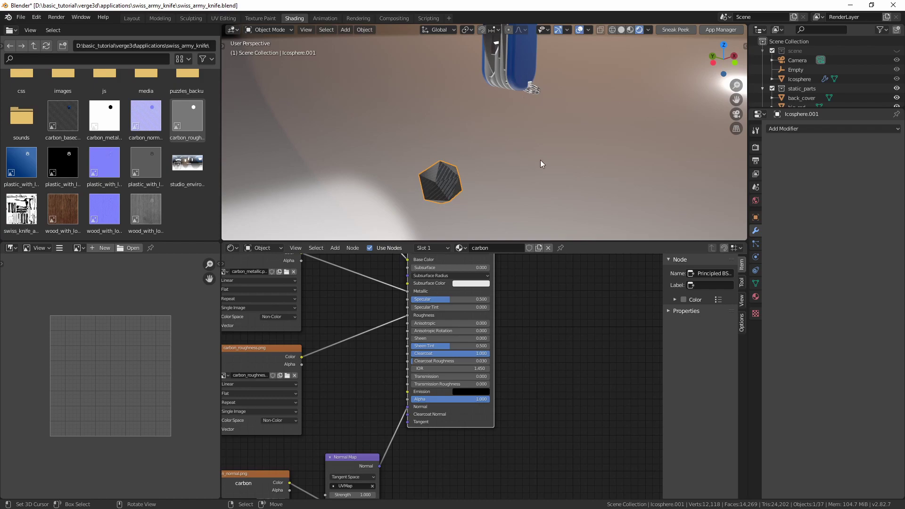
Step: Show the back cover's UV maps list in Object Data properties, then select the icosphere to compare
click(522, 70)
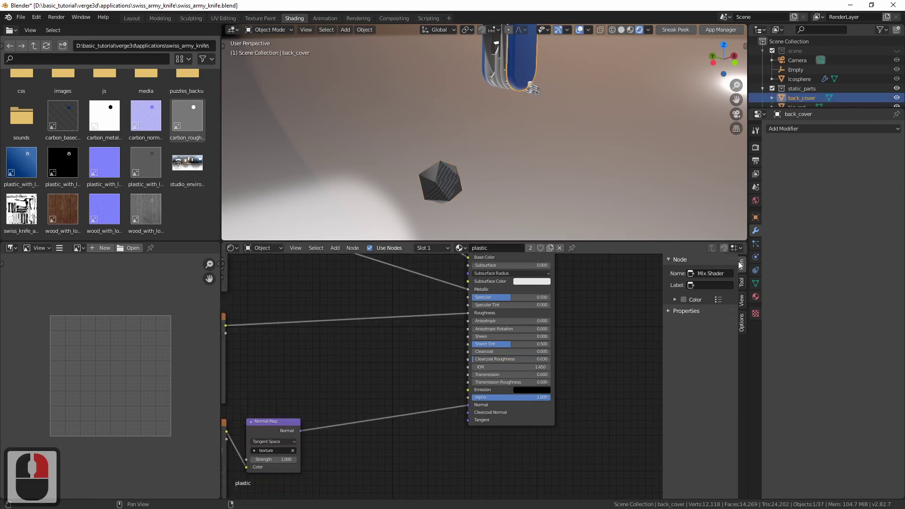
click(755, 284)
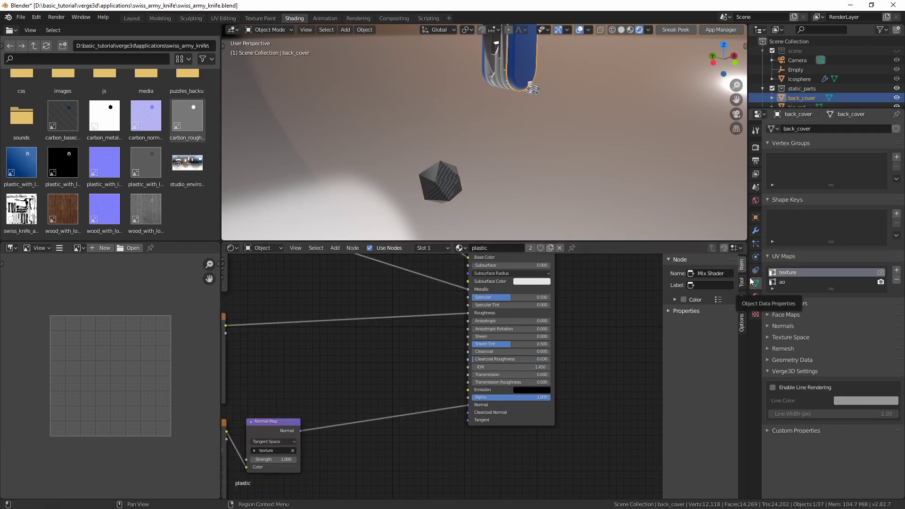
drag(830, 289, 831, 298)
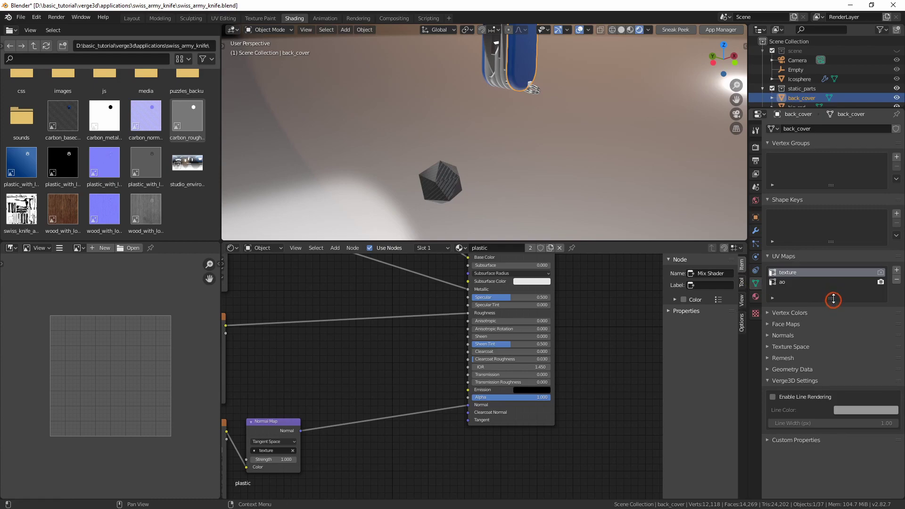
click(445, 185)
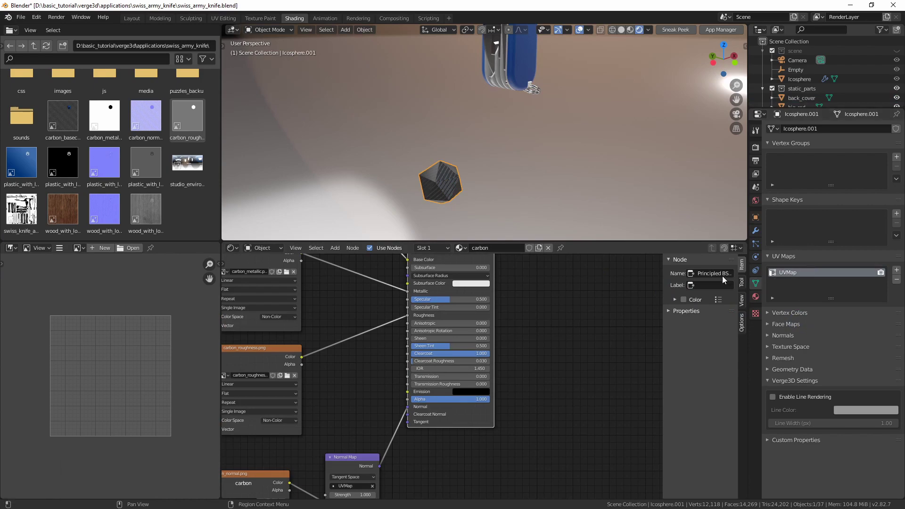
middle_drag(572, 321, 632, 313)
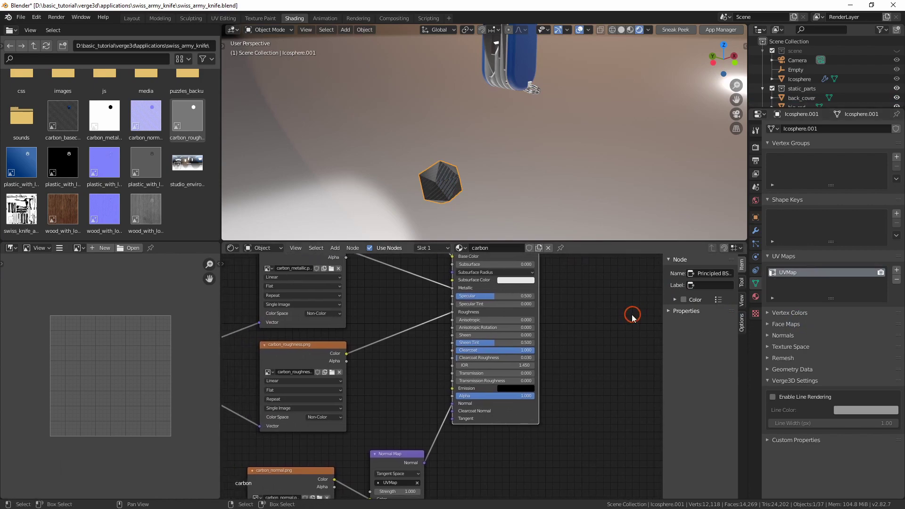
Step: Alternate between the back cover and carbon icosphere to compare their UV maps and nodes
click(542, 82)
middle_drag(461, 138, 512, 138)
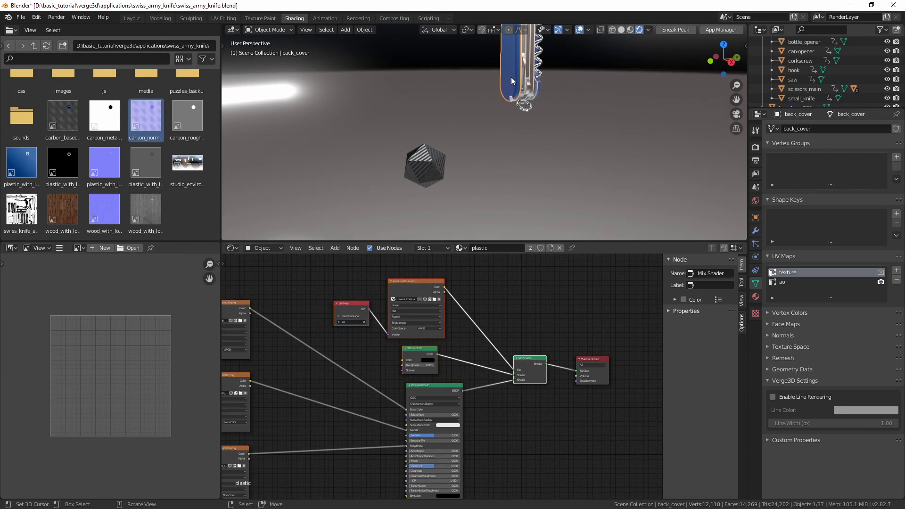
click(424, 160)
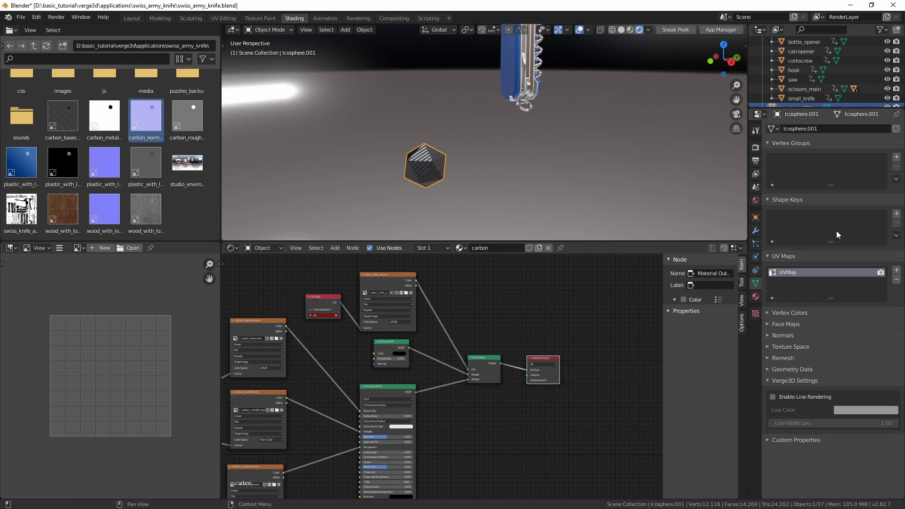
mouse_move(473, 148)
middle_down()
mouse_move(466, 163)
mouse_move(470, 151)
middle_up()
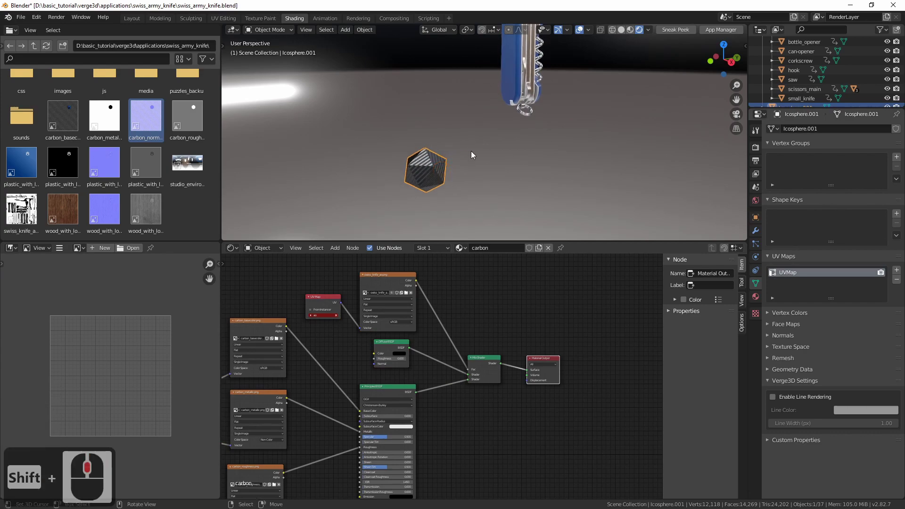
click(507, 92)
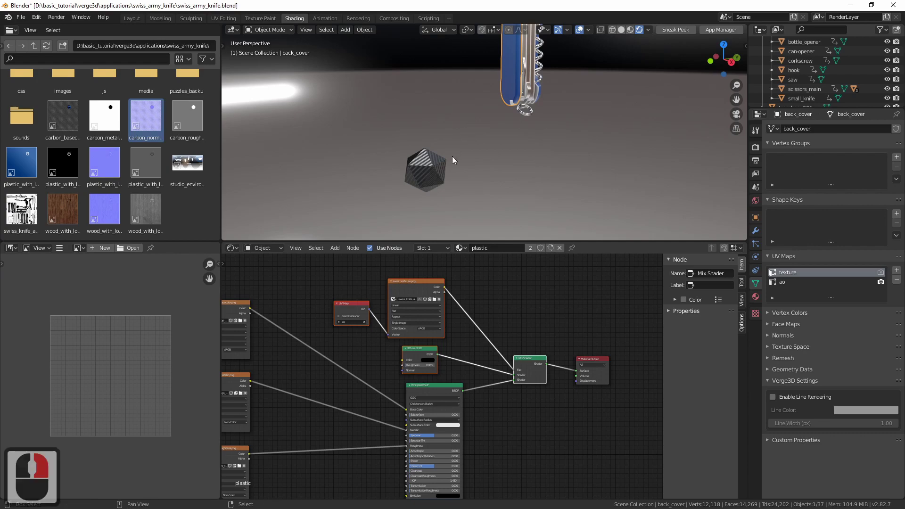
shift+middle_drag(451, 156, 451, 148)
click(434, 165)
shift+middle_drag(436, 193, 451, 187)
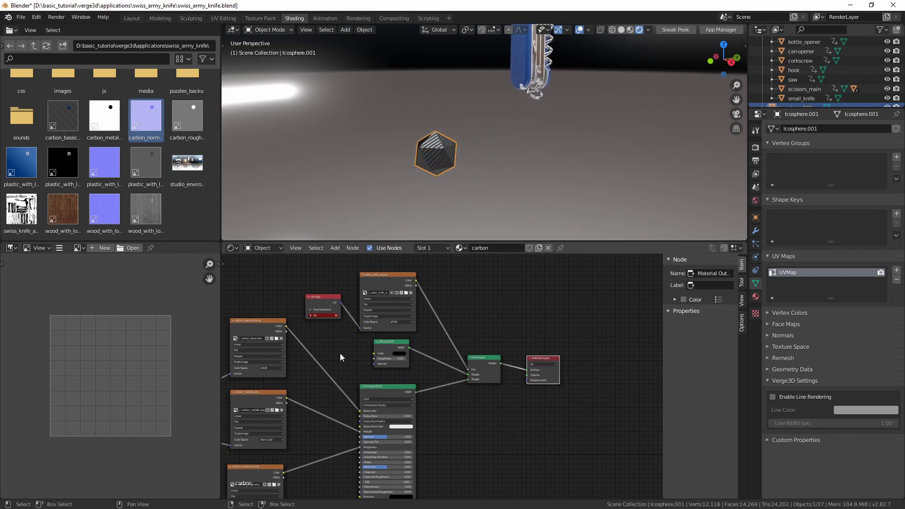
middle_drag(345, 360, 361, 363)
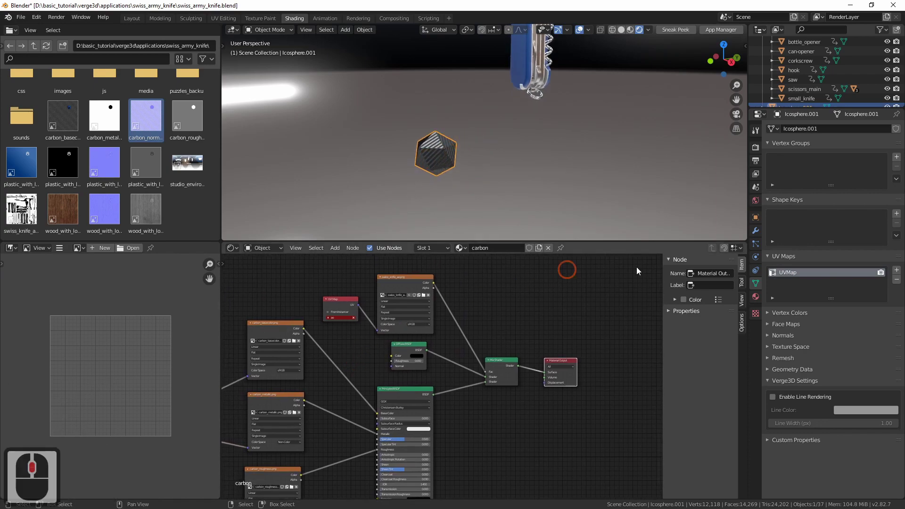
click(517, 75)
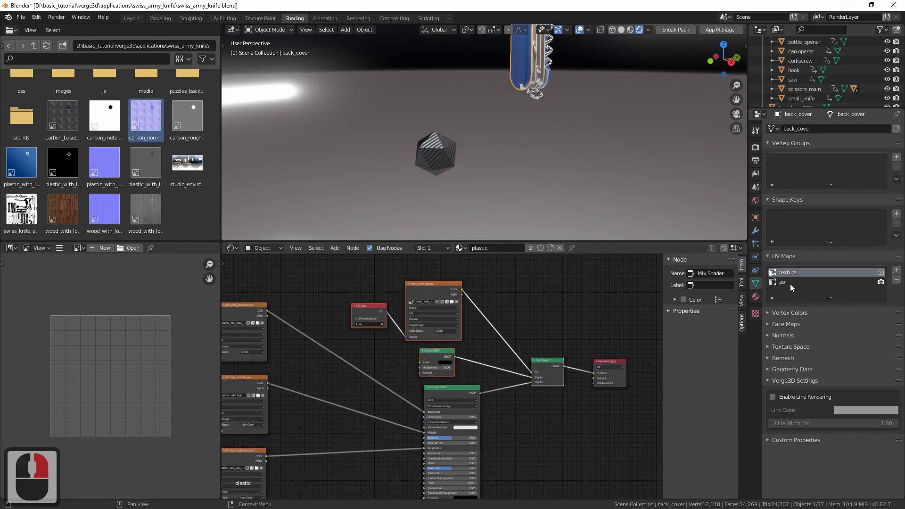
Step: Add a second UV map to the carbon icosphere and rename the two maps texture and ao
click(442, 158)
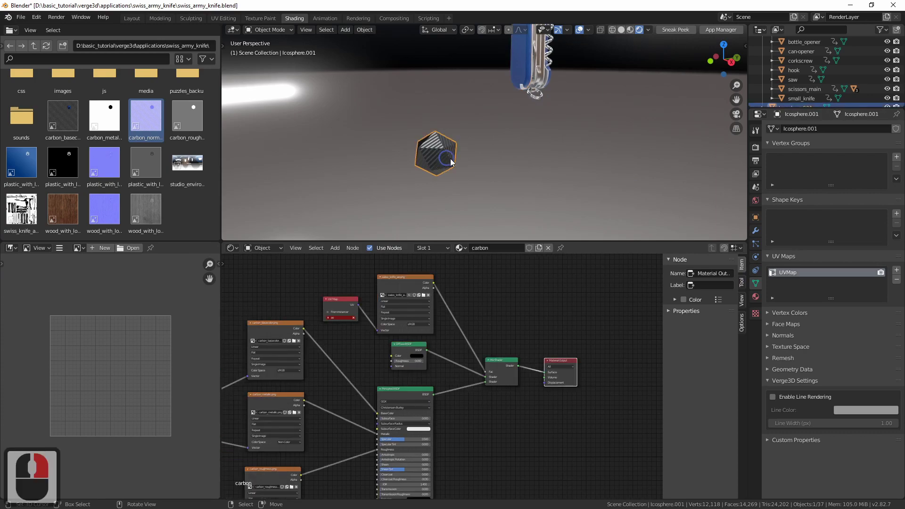
click(896, 269)
click(797, 273)
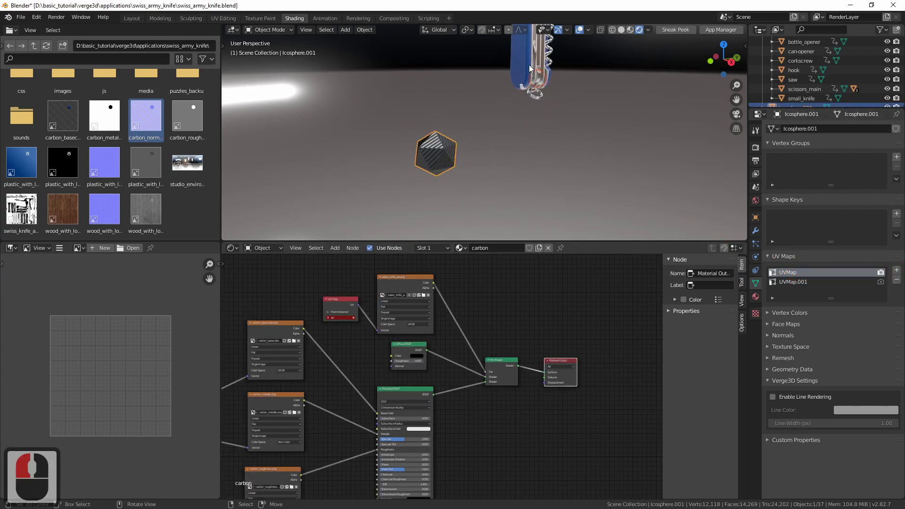
click(521, 71)
key(ctrl+z)
click(791, 274)
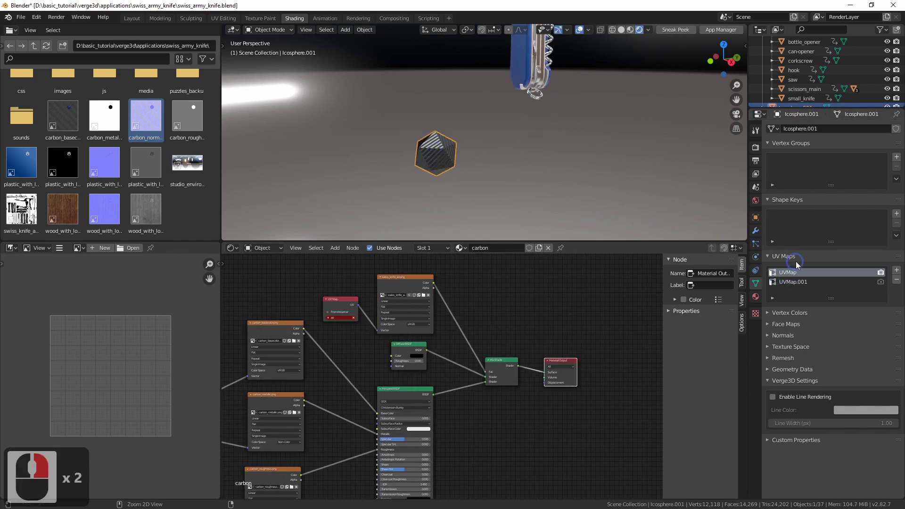
text(textu)
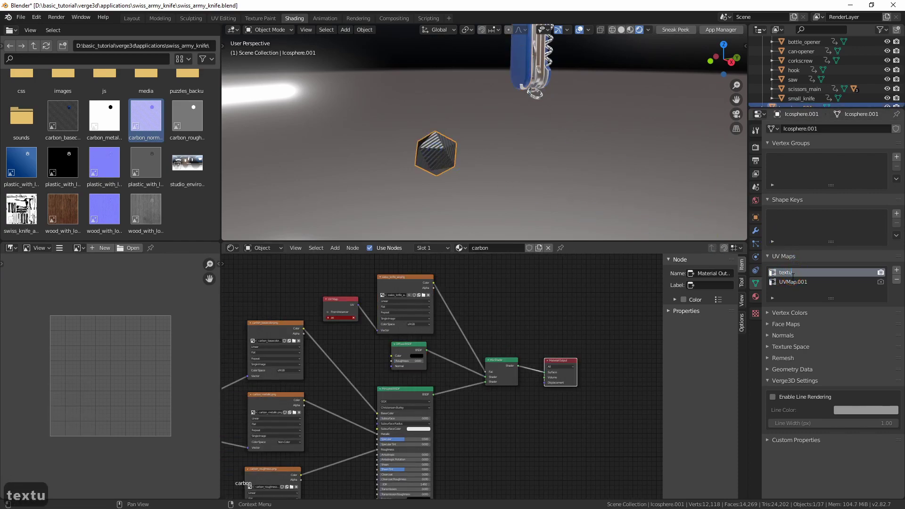
text(re)
key(Return)
click(790, 282)
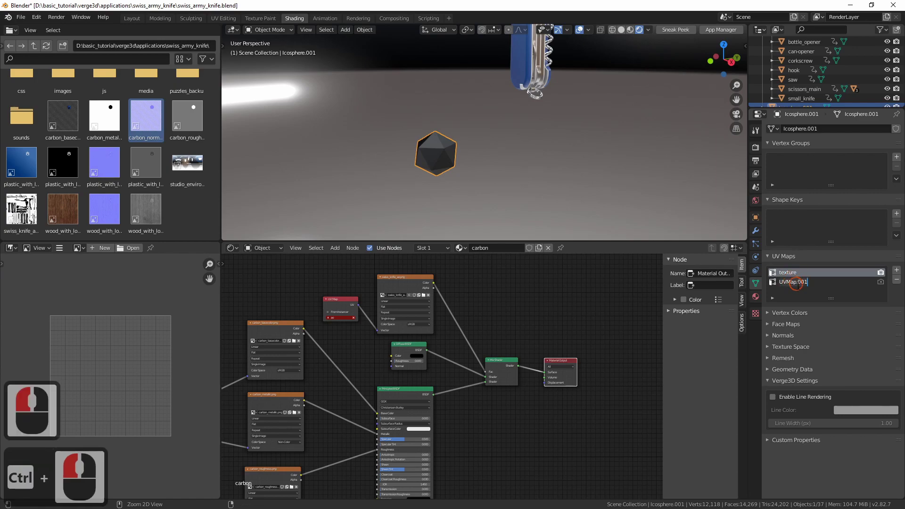
double_click(797, 283)
text(ao)
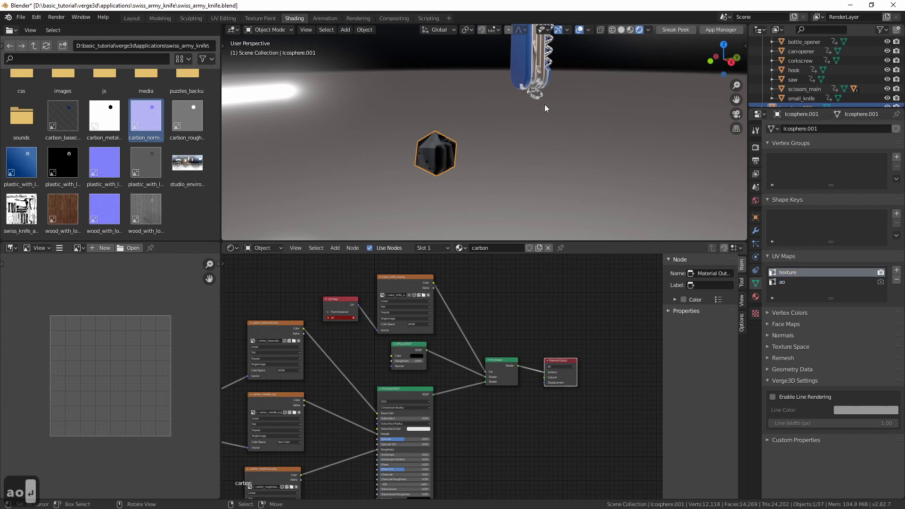
Step: Set the UV Map node to ao and the Normal Map node's UV to texture
middle_drag(380, 336, 489, 329)
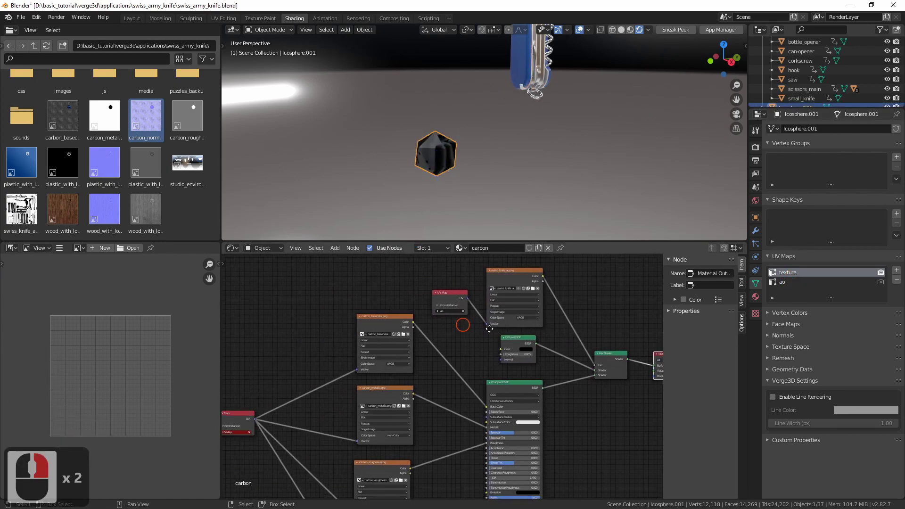
scroll(412, 339, up, 2)
click(362, 338)
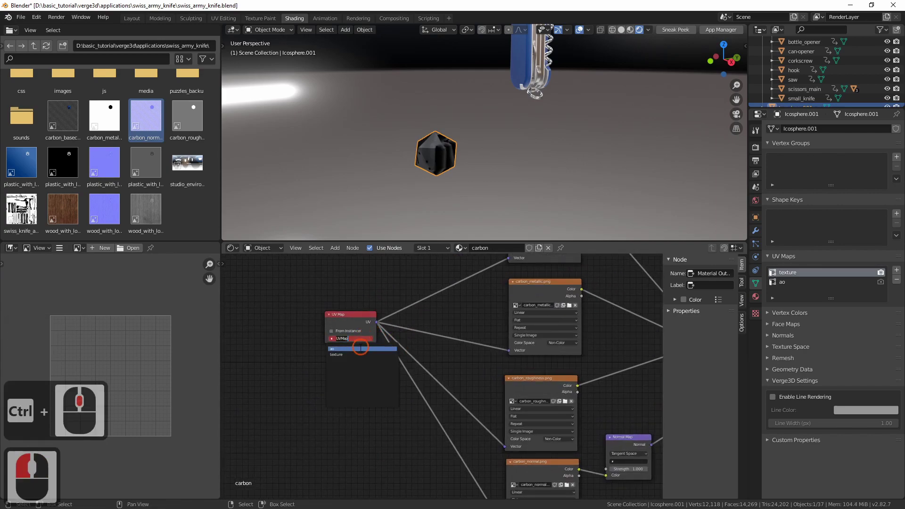
click(360, 348)
middle_drag(448, 424, 464, 377)
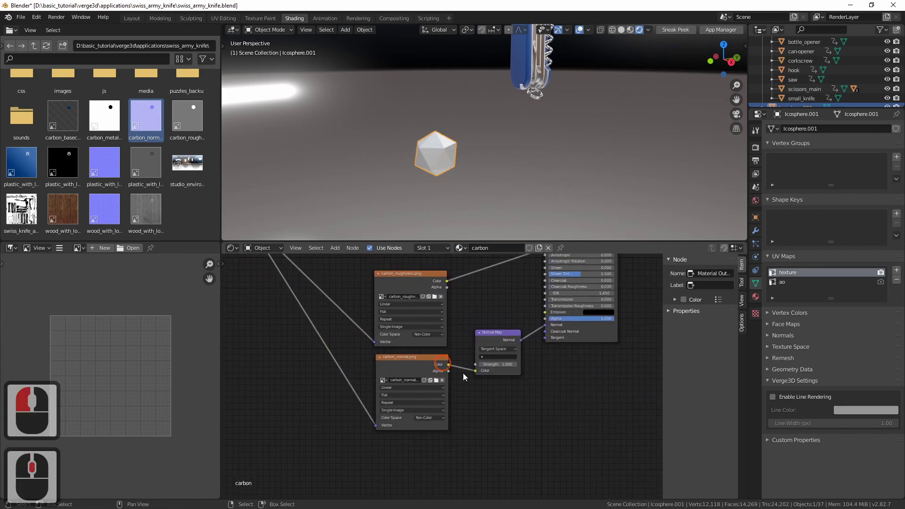
click(493, 363)
click(494, 372)
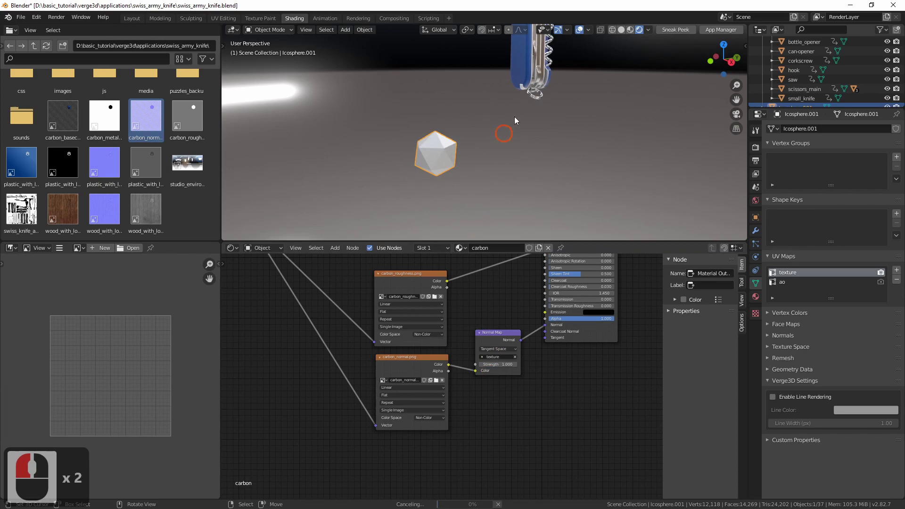
Step: Zoom the 3D view in on the carbon cube and show its Object properties
shift+middle_drag(514, 117, 487, 149)
ctrl+middle_drag(460, 178, 479, 171)
shift+middle_drag(479, 171, 480, 163)
ctrl+middle_drag(297, 326, 323, 324)
mouse_move(510, 142)
ctrl+middle_down()
mouse_move(454, 194)
mouse_move(442, 184)
ctrl+middle_up()
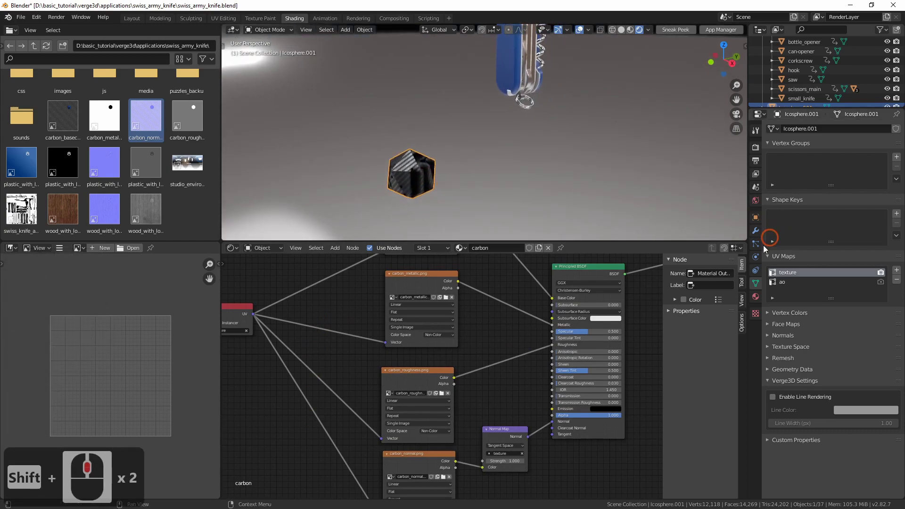
click(755, 296)
click(755, 217)
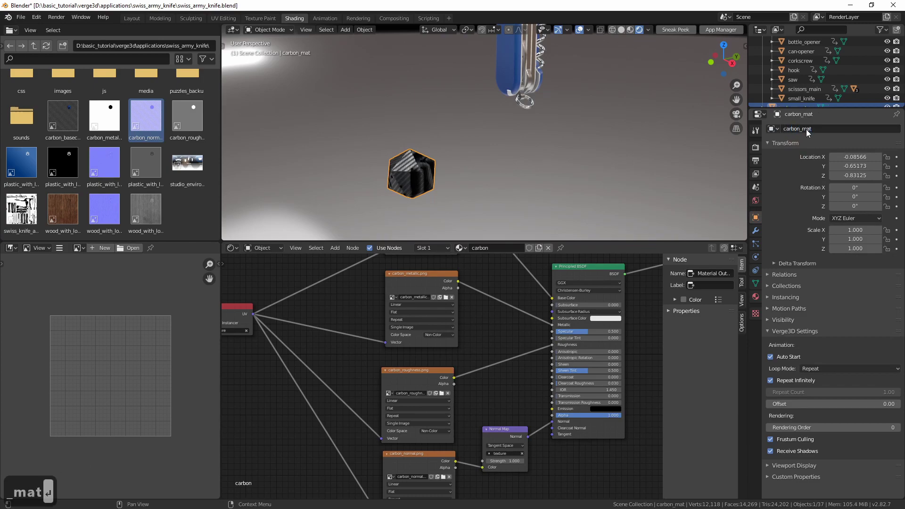
Step: Duplicate carbon_mat and place the copy along the Y axis beside the original
key(shift+d)
key(Escape)
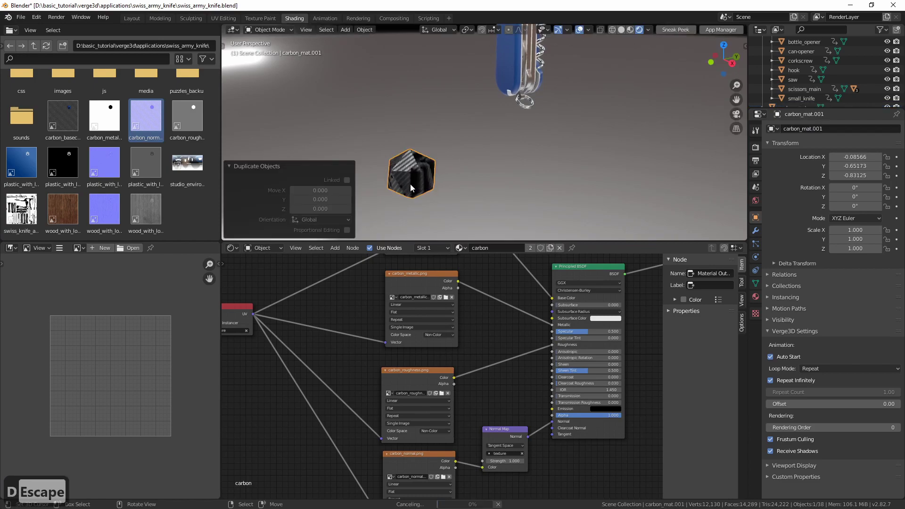
key(g)
key(x)
key(y)
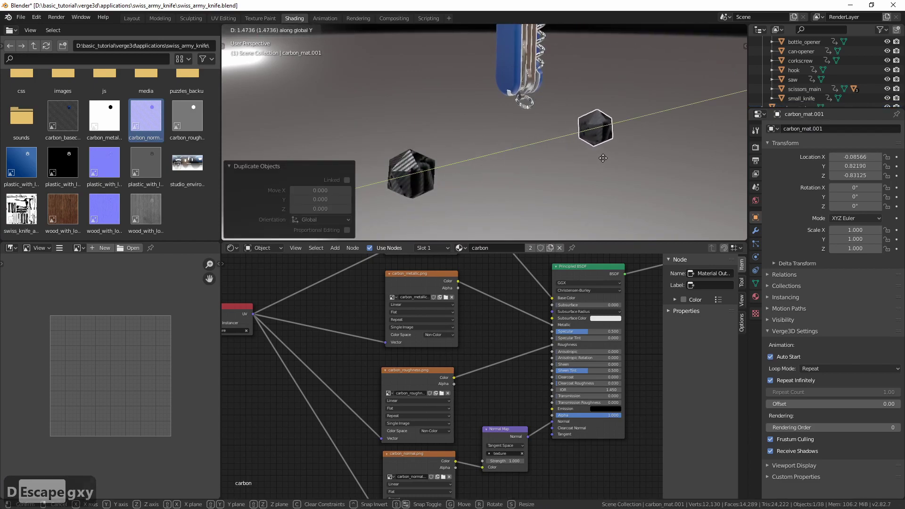
click(647, 186)
Step: Replace the copy's carbon material with a new material named wood
click(753, 299)
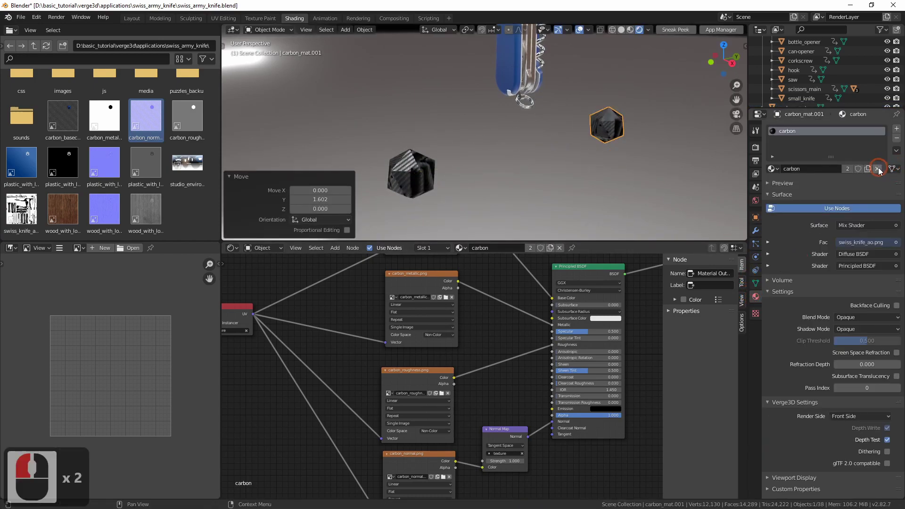
click(877, 168)
click(833, 169)
double_click(809, 168)
text(w)
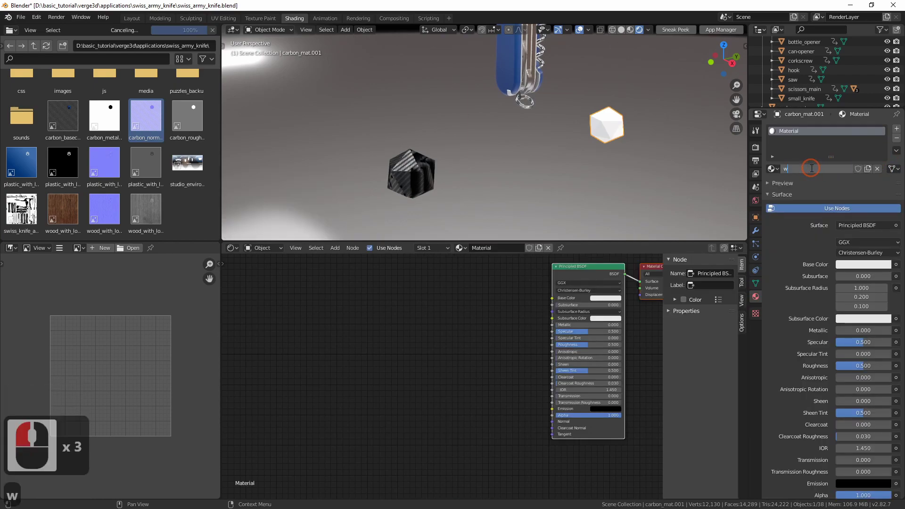
text(ood)
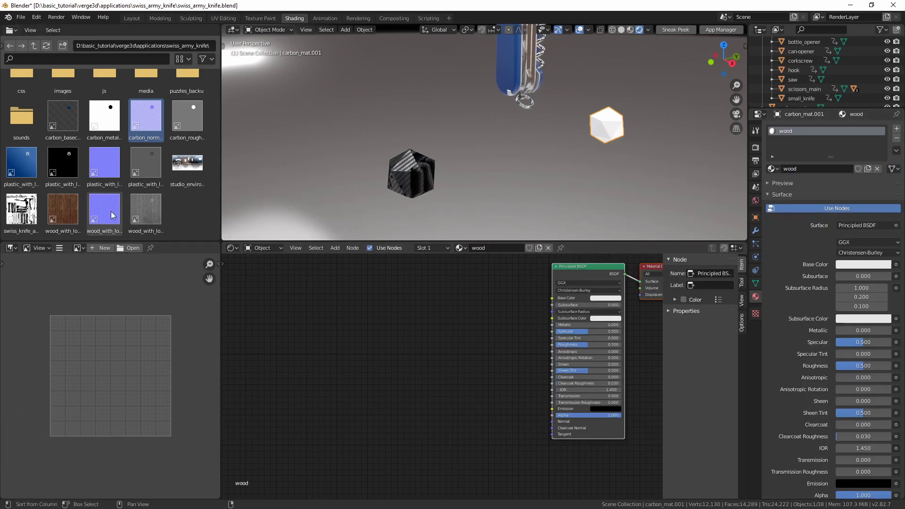
Step: Add the wood_with_logo colour, roughness and normal image nodes and link them toward the shader
drag(66, 220, 384, 308)
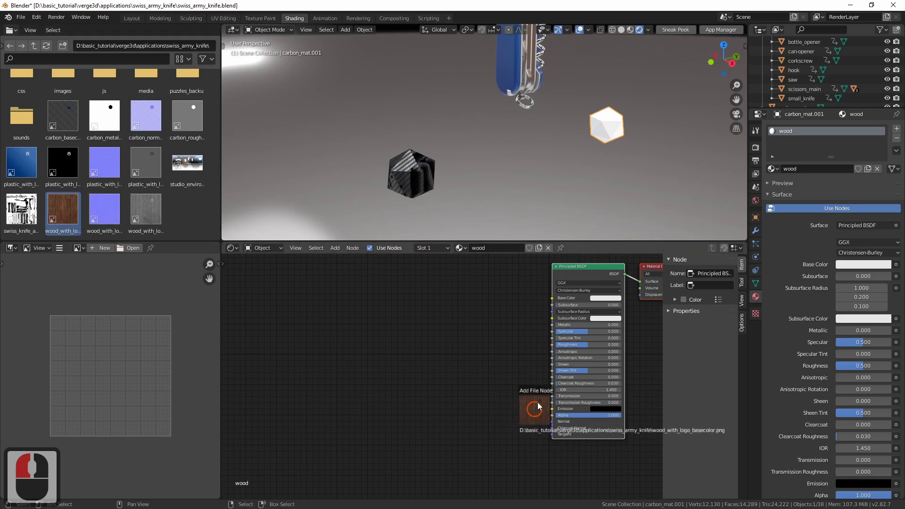
click(385, 308)
drag(146, 212, 383, 332)
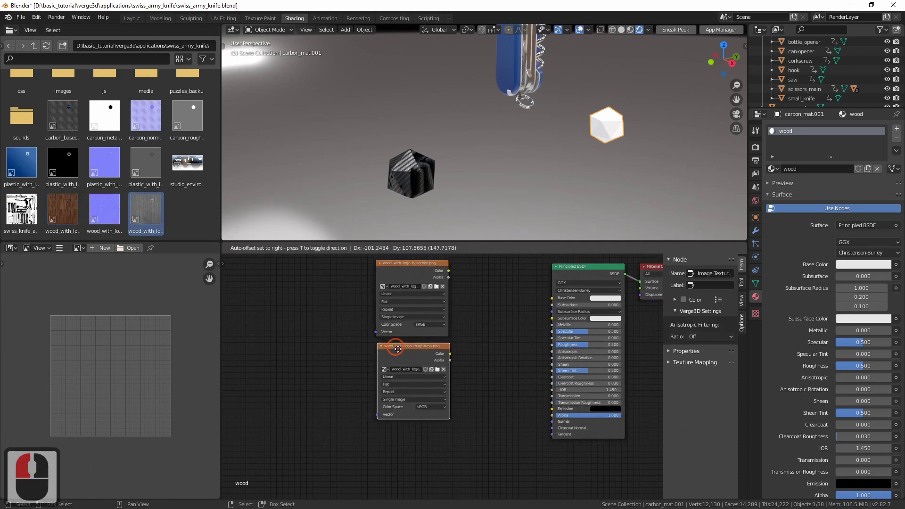
drag(104, 212, 483, 410)
drag(414, 297, 521, 316)
drag(415, 382, 521, 359)
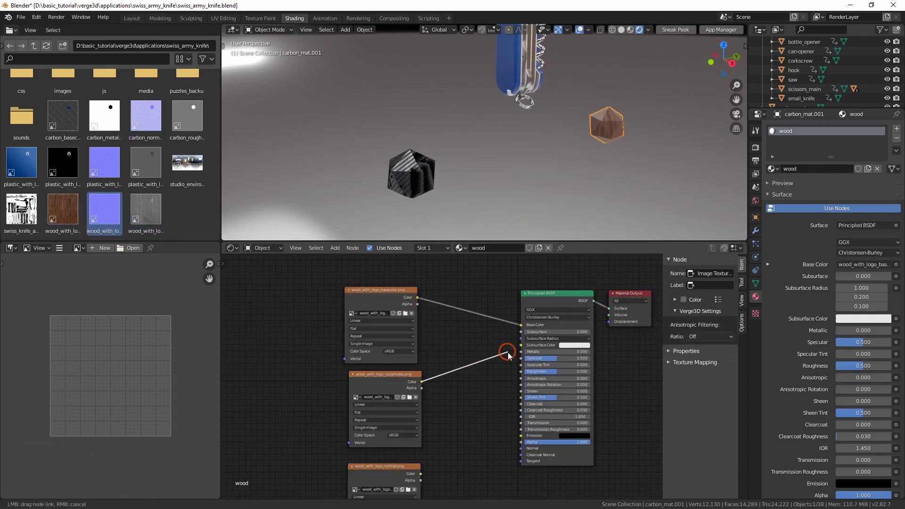
drag(417, 418, 527, 402)
Step: Insert a Normal Map node between the wood normal image and the Principled BSDF
key(shift+a)
click(520, 415)
click(465, 417)
click(404, 393)
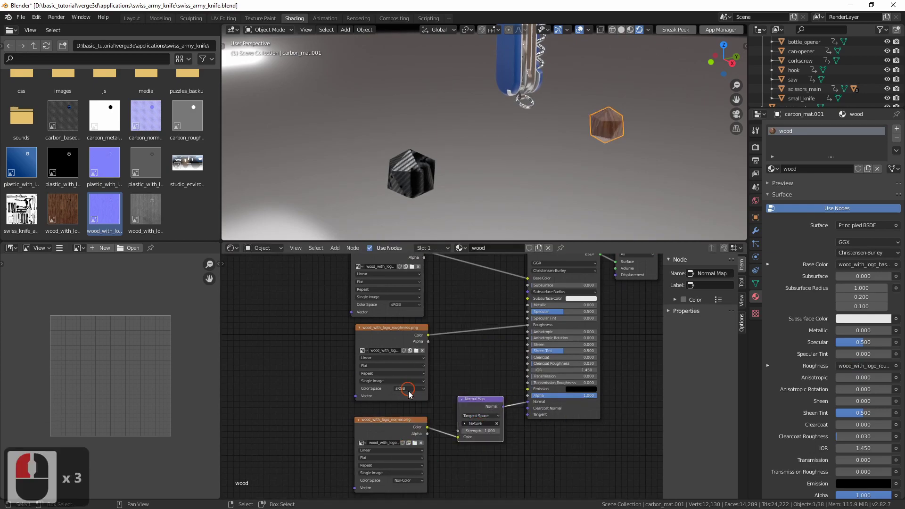
middle_drag(265, 283, 395, 282)
Step: Add a UV Map node that feeds all three wood image textures
key(shift+a)
click(434, 414)
click(396, 333)
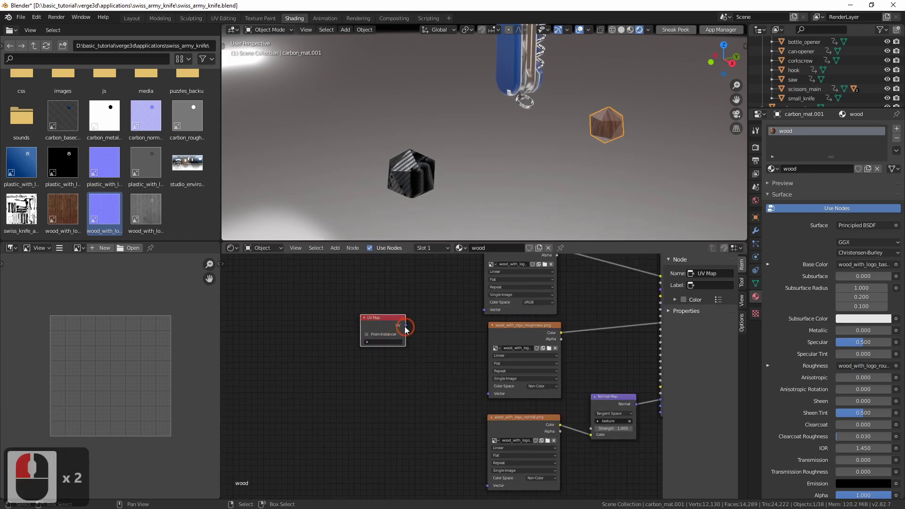
drag(405, 326, 486, 309)
middle_drag(590, 336, 443, 330)
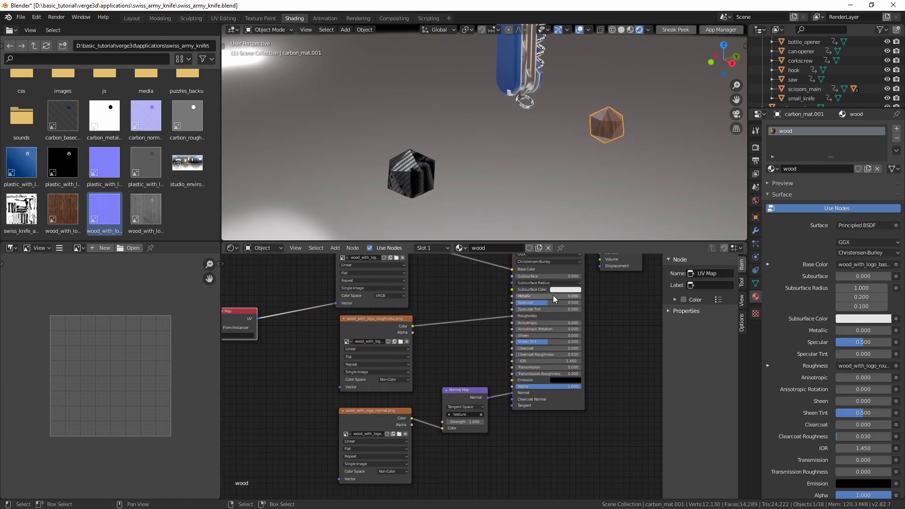
middle_drag(455, 318, 334, 331)
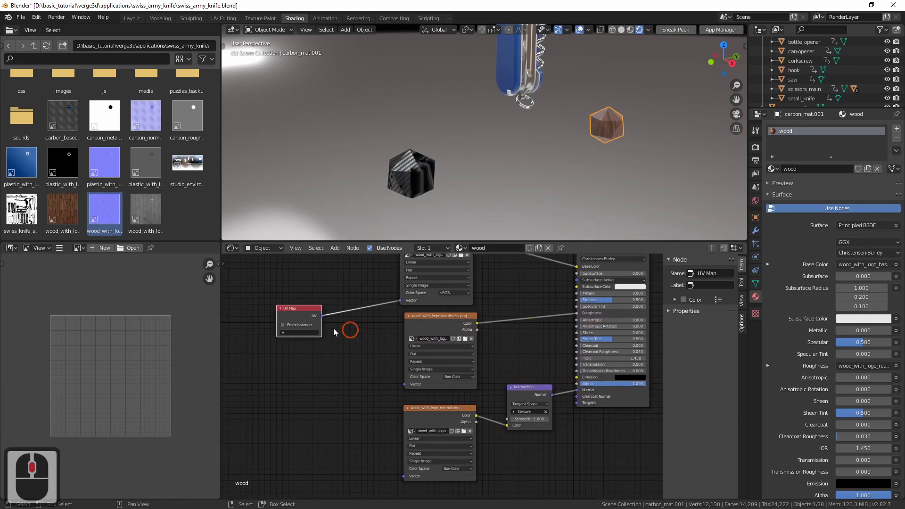
drag(322, 317, 404, 384)
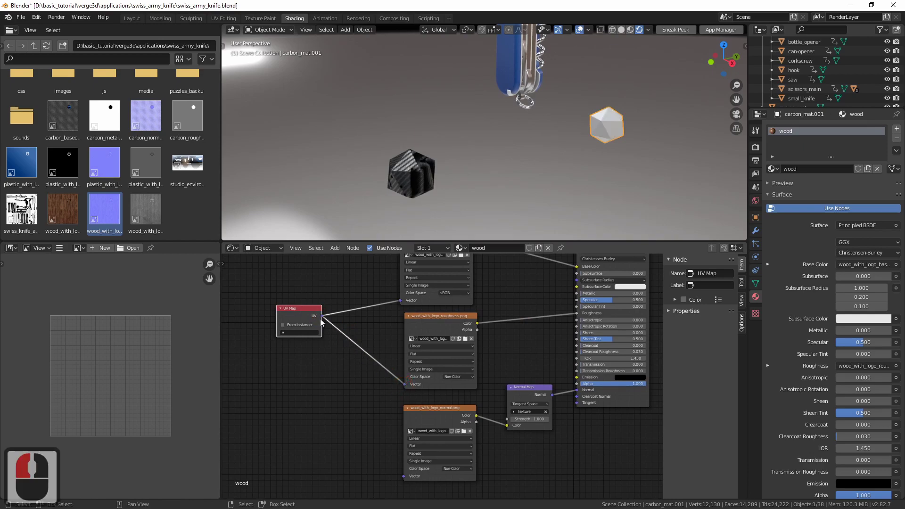
drag(323, 317, 403, 479)
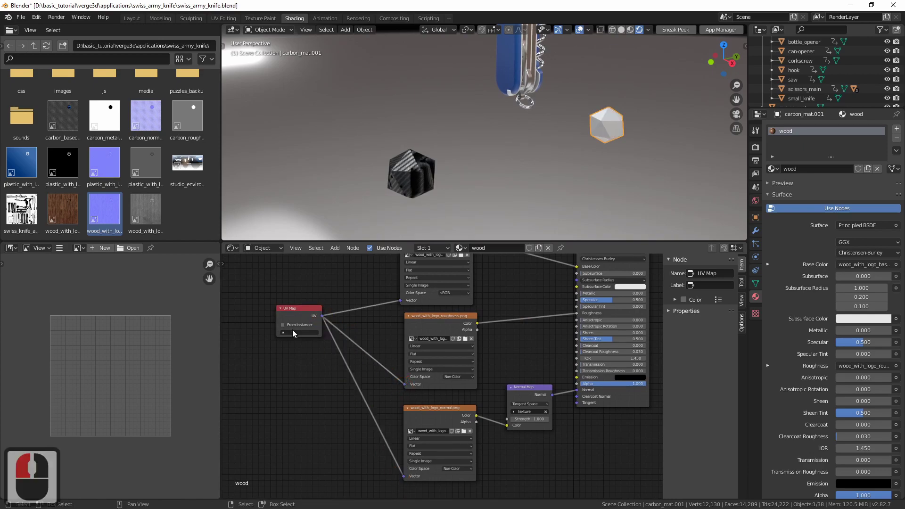
double_click(293, 333)
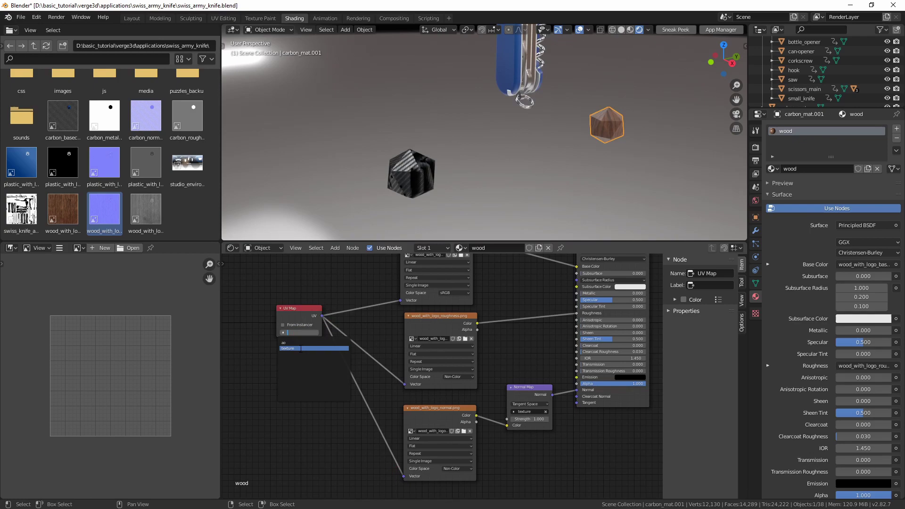
click(343, 333)
middle_drag(344, 333, 404, 394)
click(414, 178)
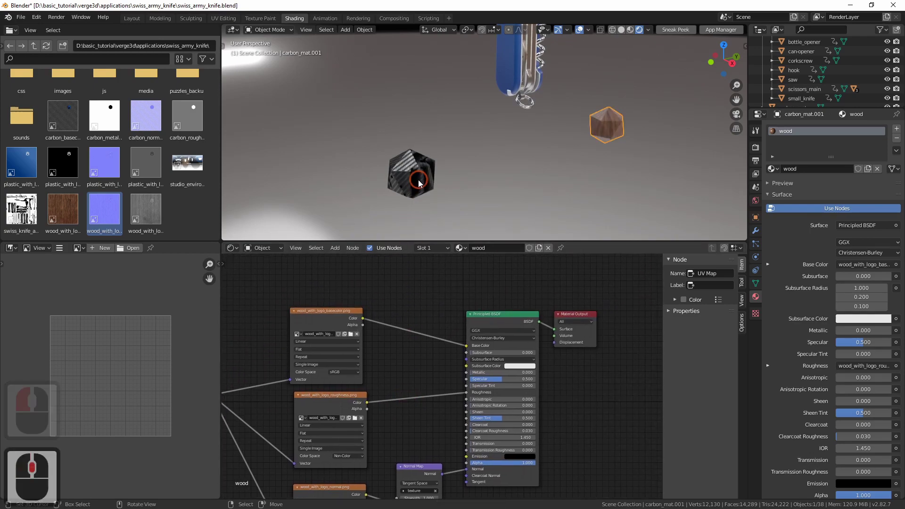
Step: Copy the carbon material's texture and Mix Shader nodes
click(419, 311)
scroll(437, 317, down, 3)
click(432, 320)
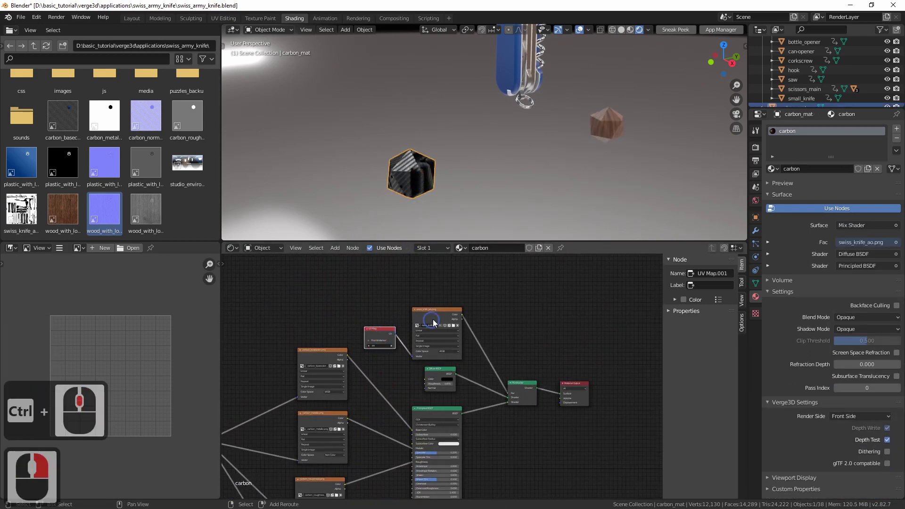
shift+click(434, 376)
shift+click(524, 390)
key(ctrl+c)
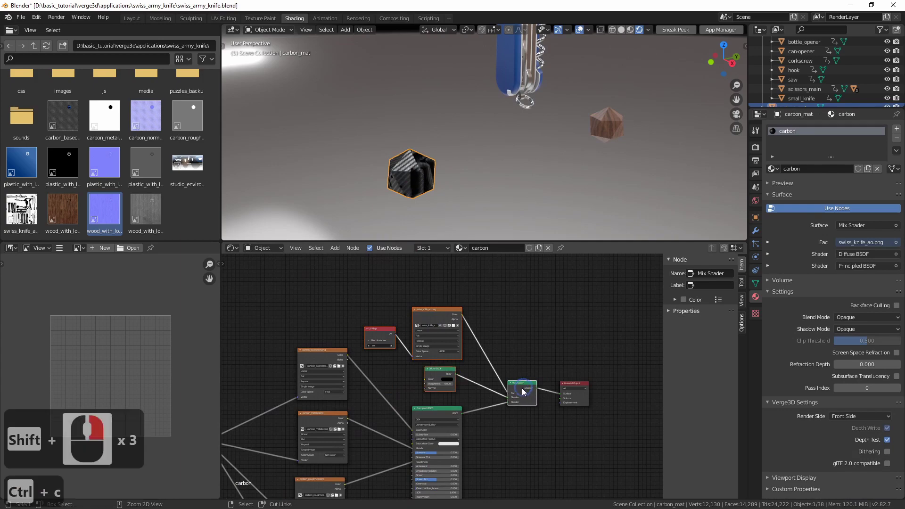
Step: Paste the copied nodes into the wood cube's material and place them
click(607, 131)
key(ctrl+v)
key(g)
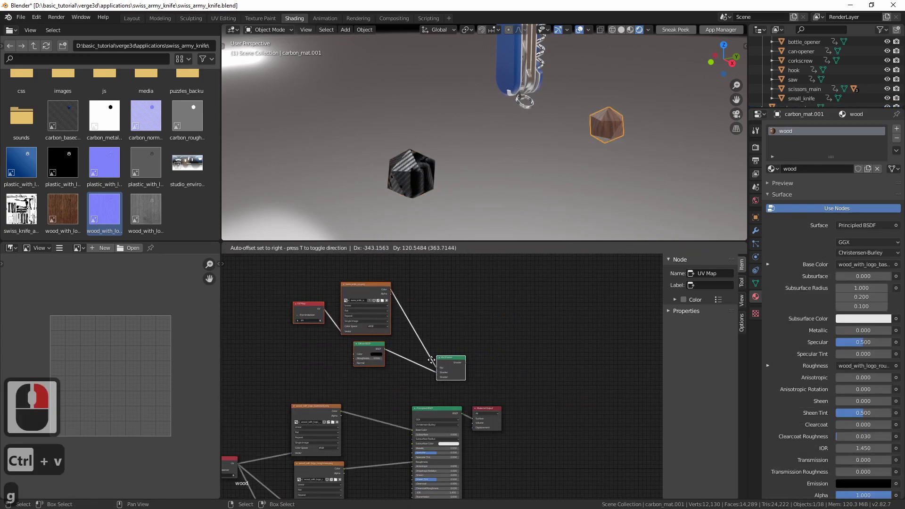
click(478, 385)
ctrl+middle_drag(478, 385, 475, 391)
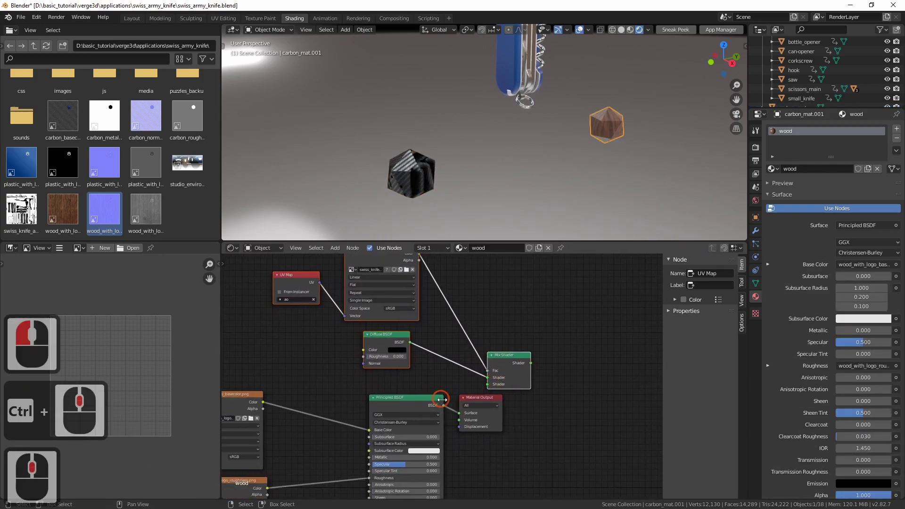
drag(474, 391, 477, 397)
Step: Reposition the Material Output node and connect the Mix Shader to its Surface input
right_click(479, 399)
key(g)
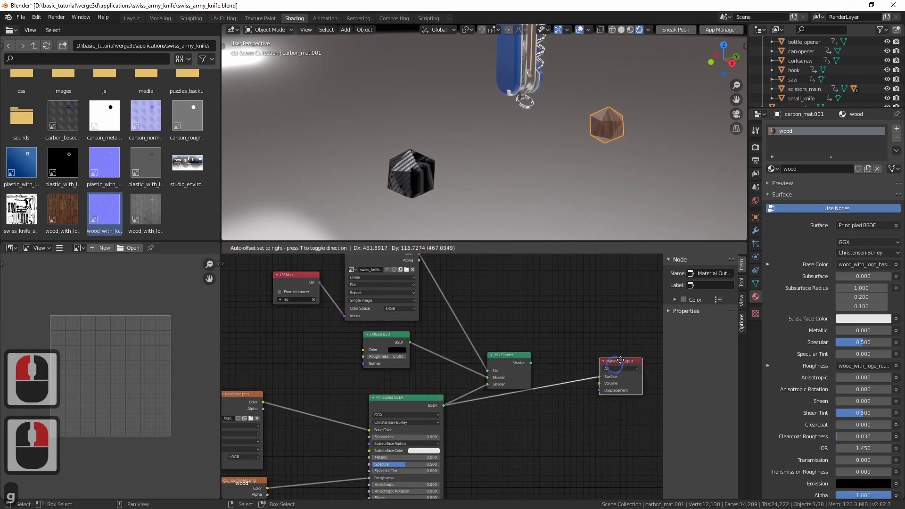
click(622, 374)
drag(532, 362, 605, 372)
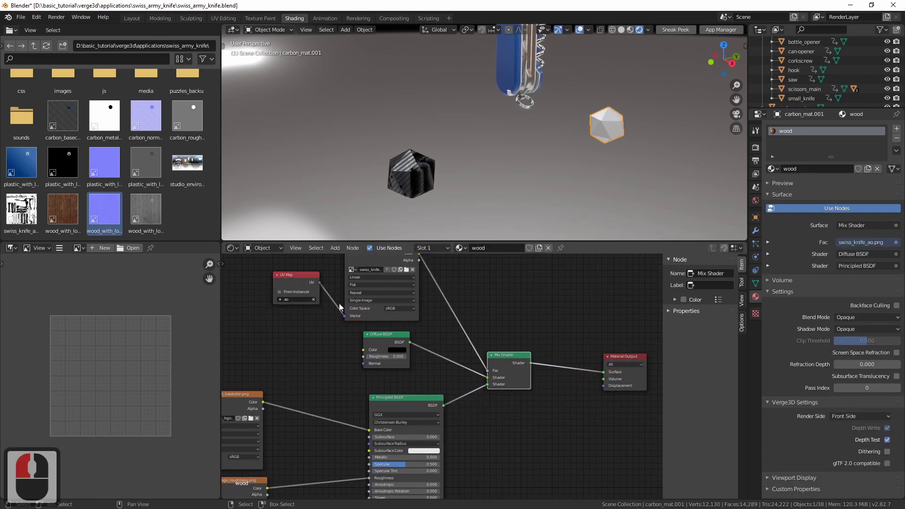
click(621, 364)
key(g)
click(582, 362)
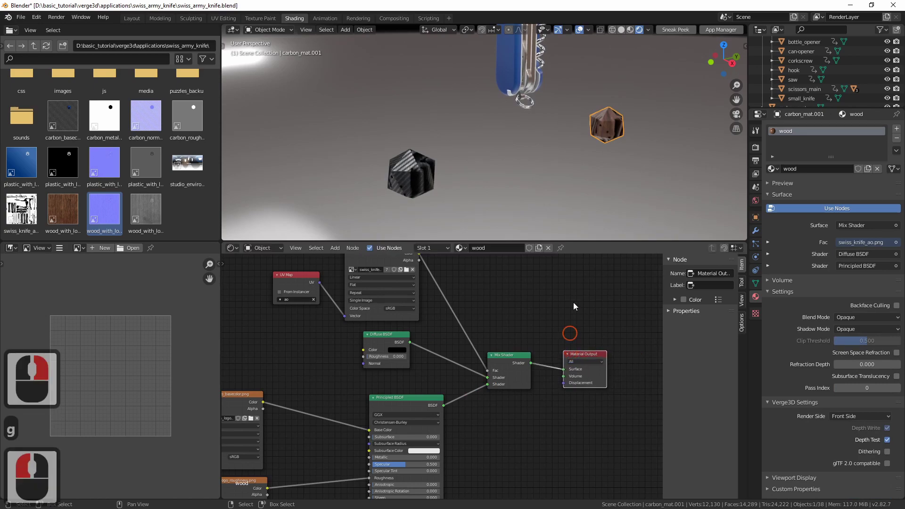
mouse_move(569, 124)
middle_down()
mouse_move(561, 106)
mouse_move(515, 188)
middle_up()
mouse_move(509, 304)
middle_down()
mouse_move(490, 323)
mouse_move(444, 318)
mouse_move(400, 350)
mouse_move(429, 357)
mouse_move(449, 384)
middle_up()
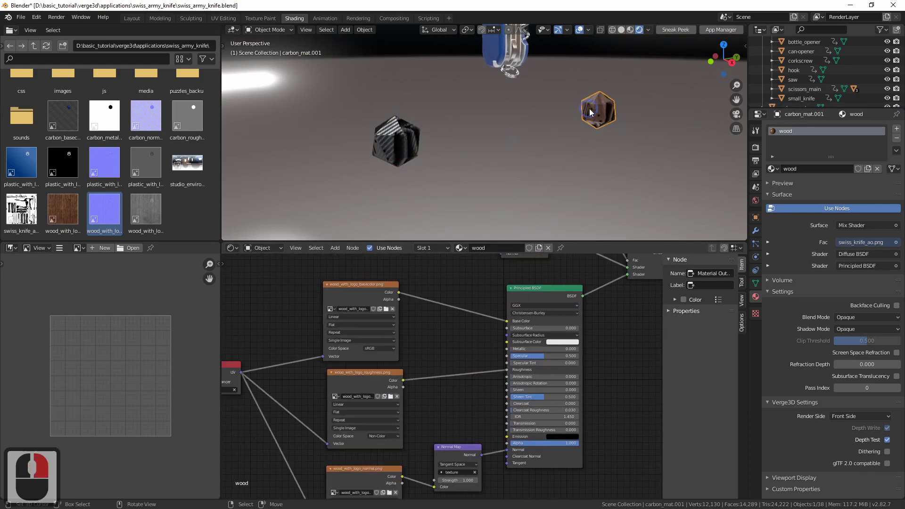
Step: Name the wood cube object wood_mat in Object Properties
click(755, 218)
double_click(807, 128)
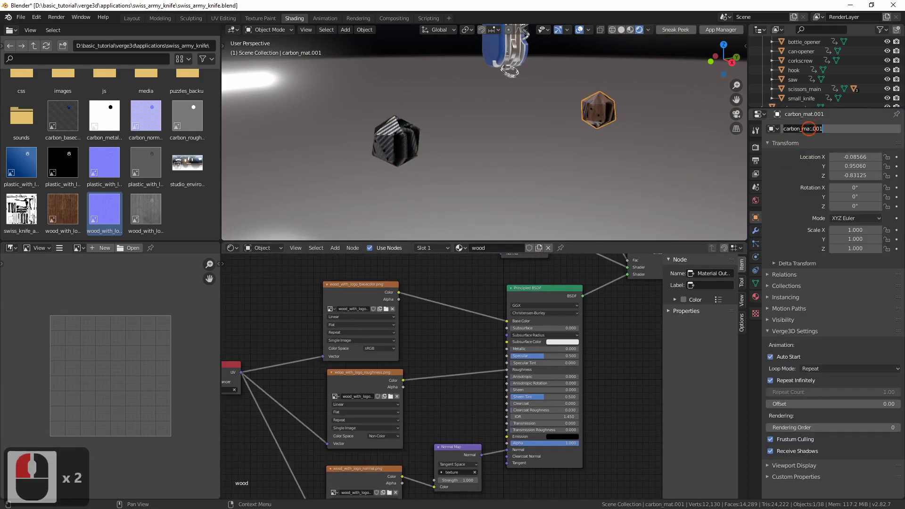
text(wood_mat)
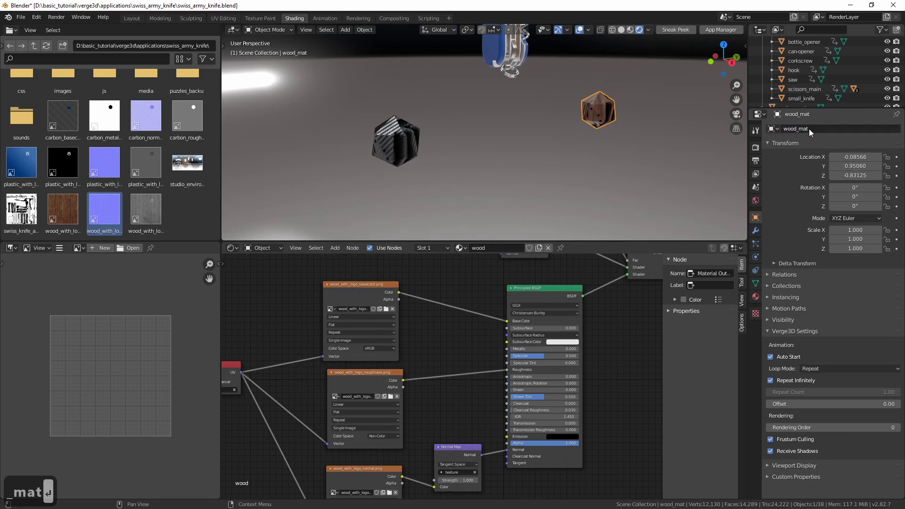
key(Return)
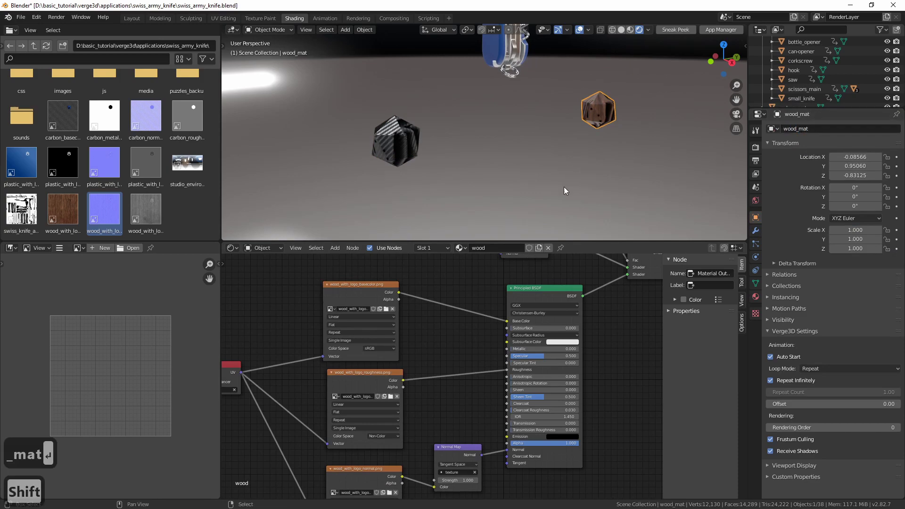
key(shift+d)
Step: Place a duplicate of the wood cube beside it along the Y axis
key(Escape)
key(g)
key(y)
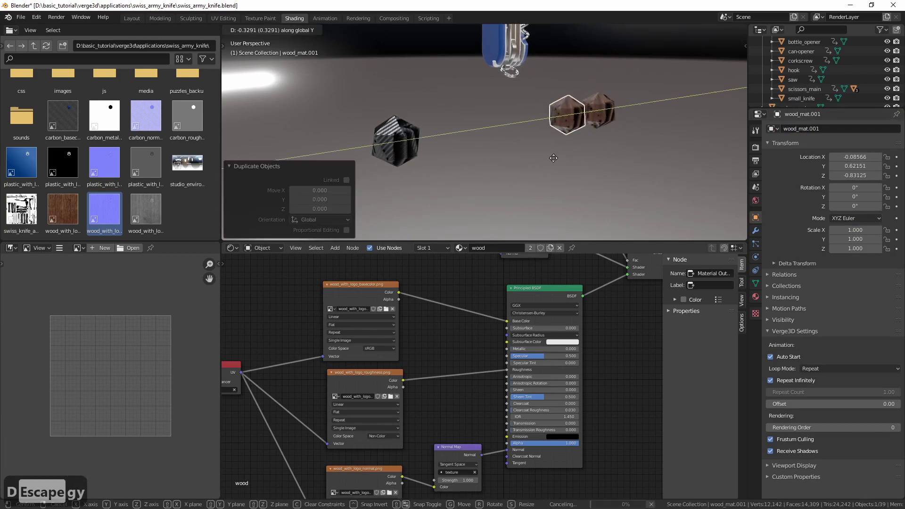
click(512, 113)
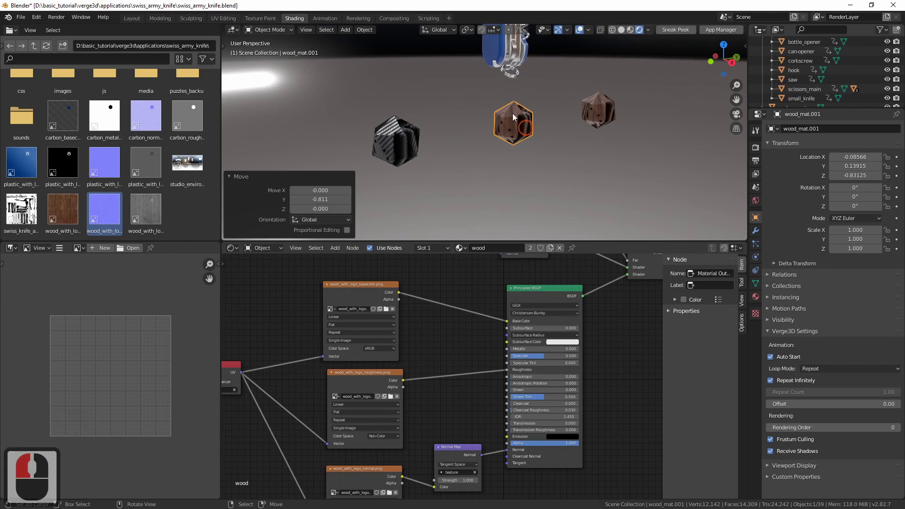
Step: Give the duplicate the plastic material and rename it plastic_mat
click(755, 295)
click(772, 169)
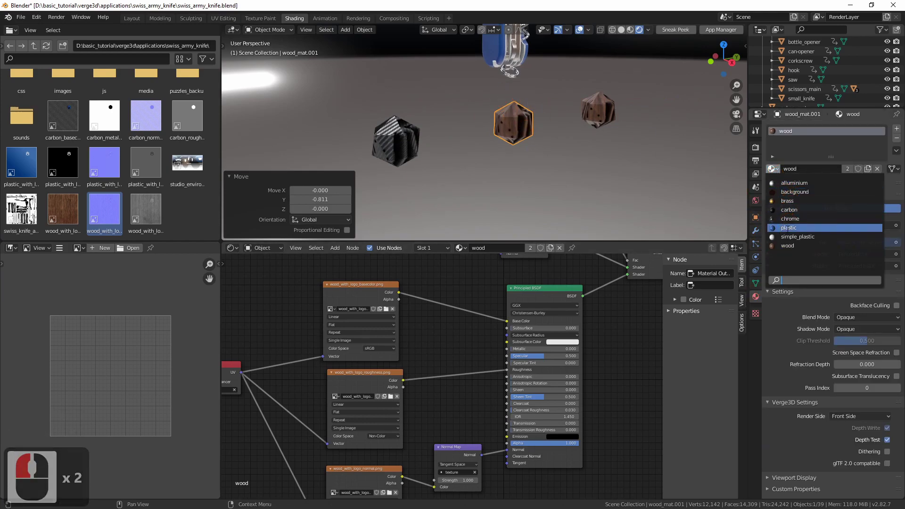
click(788, 228)
scroll(480, 365, down, 2)
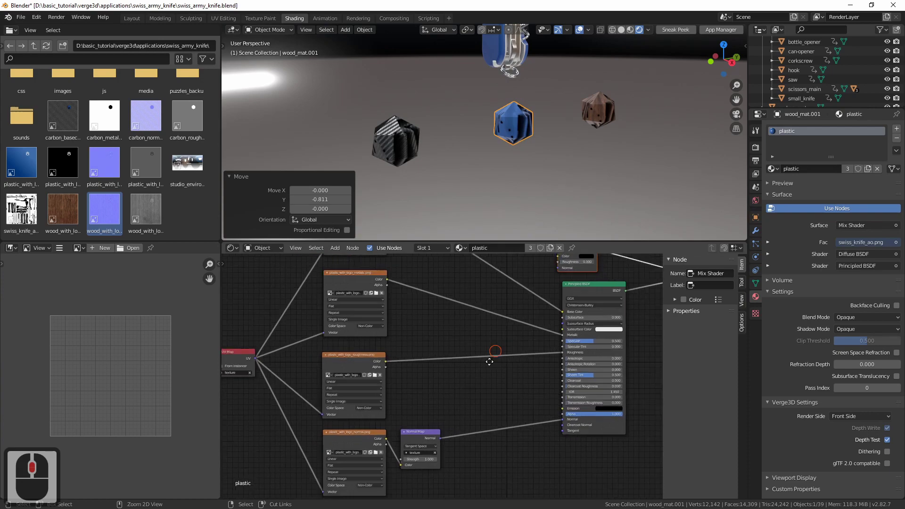
ctrl+middle_drag(491, 354, 495, 368)
click(755, 217)
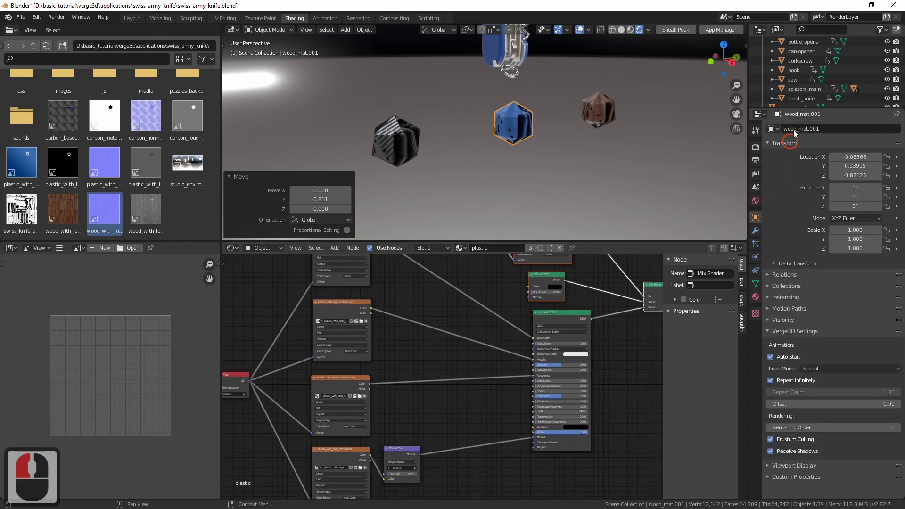
double_click(801, 128)
text(plas)
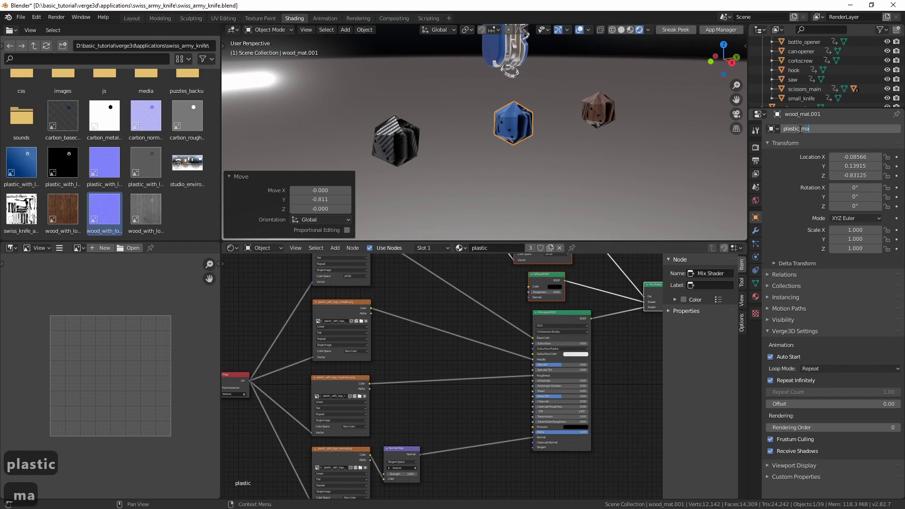
text(tic_mat)
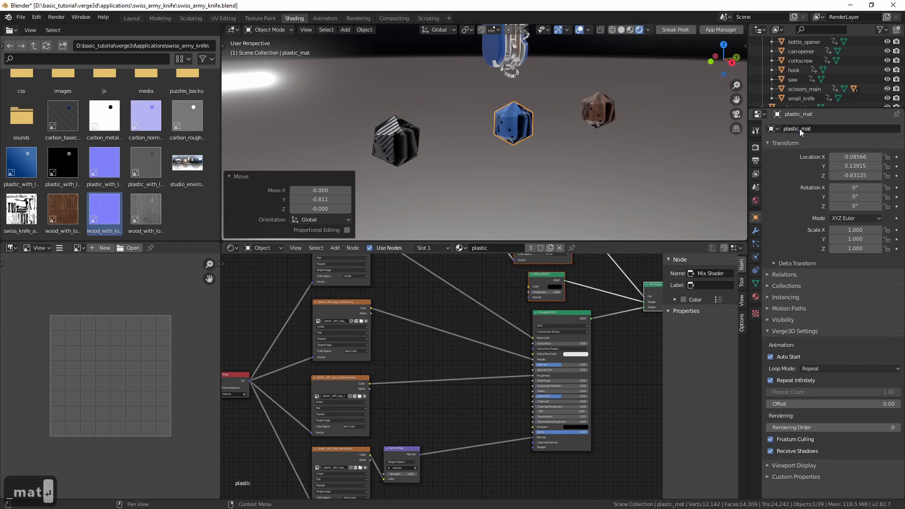
key(Return)
middle_drag(480, 181, 594, 128)
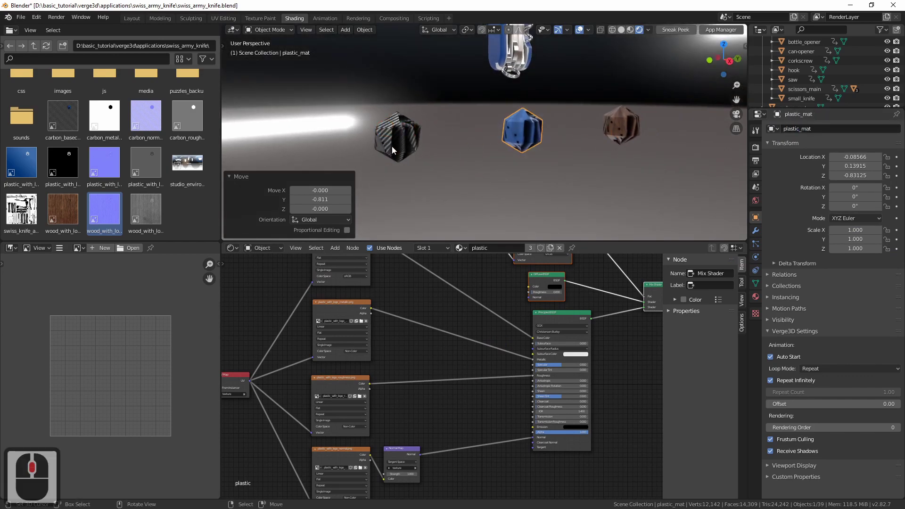
Step: Select the carbon, plastic and wood sample cubes together
click(392, 146)
shift+middle_drag(409, 170, 407, 200)
scroll(438, 333, down, 2)
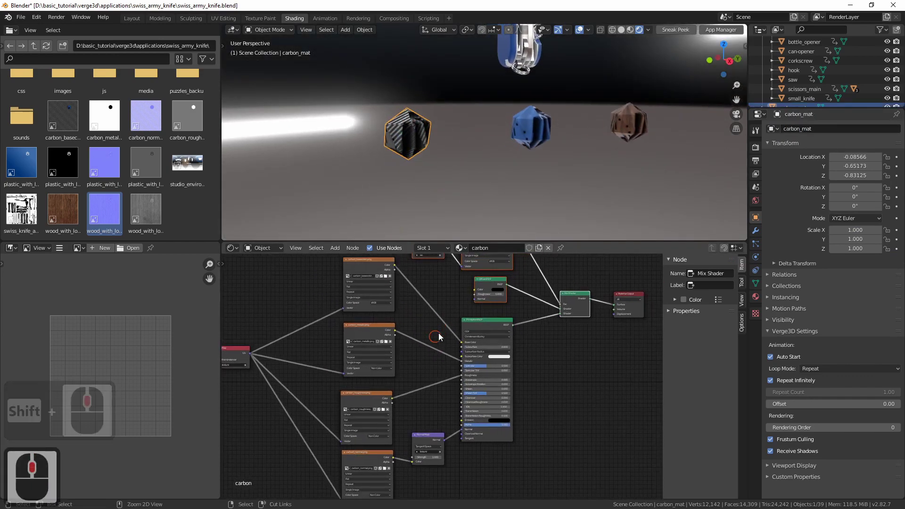
middle_drag(438, 333, 412, 368)
ctrl+middle_drag(464, 170, 447, 175)
click(742, 263)
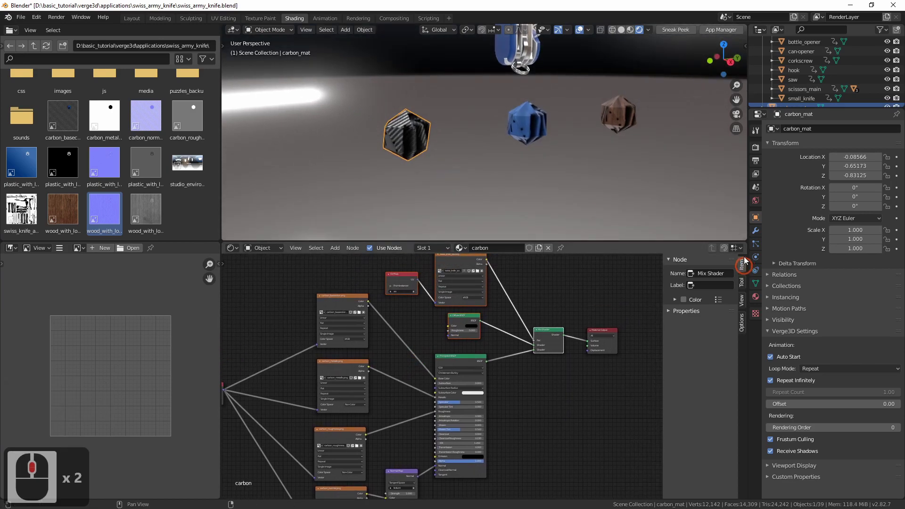
shift+click(541, 127)
shift+click(612, 119)
Step: Move the selected cubes into a new collection named materials
key(m)
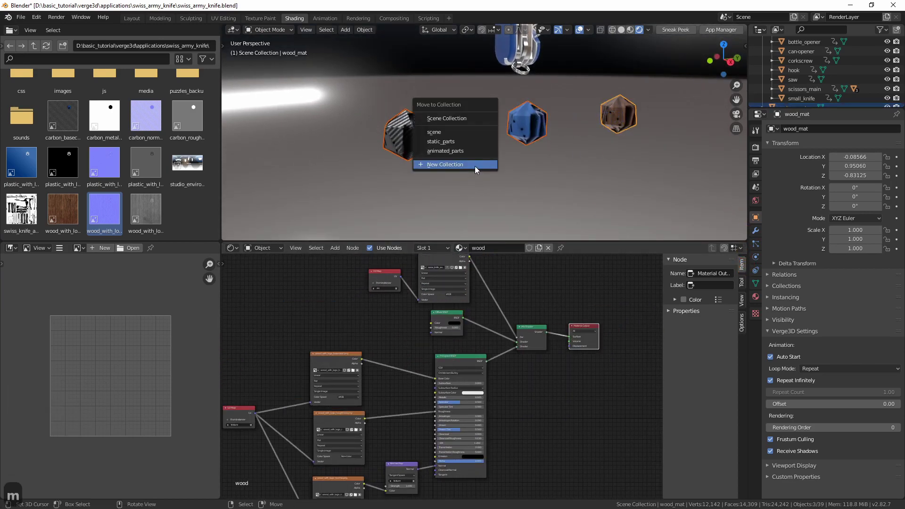
click(475, 166)
text(materials)
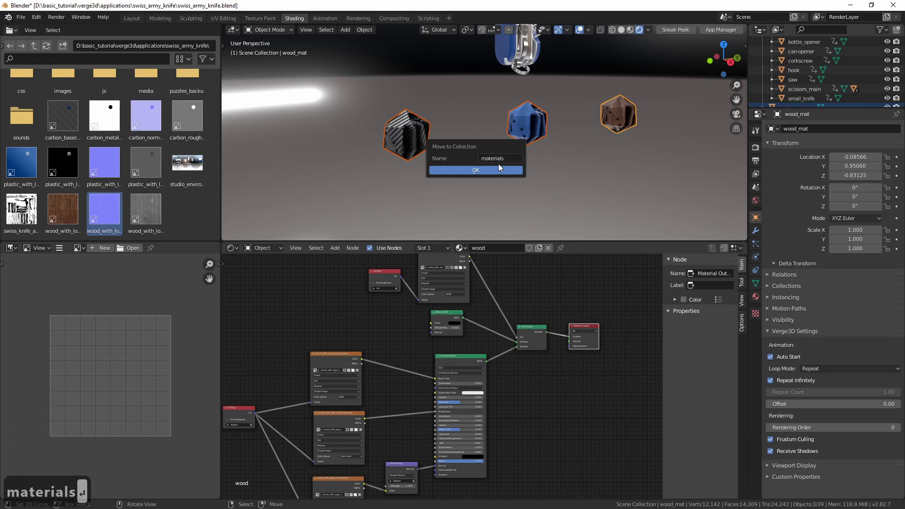
click(496, 173)
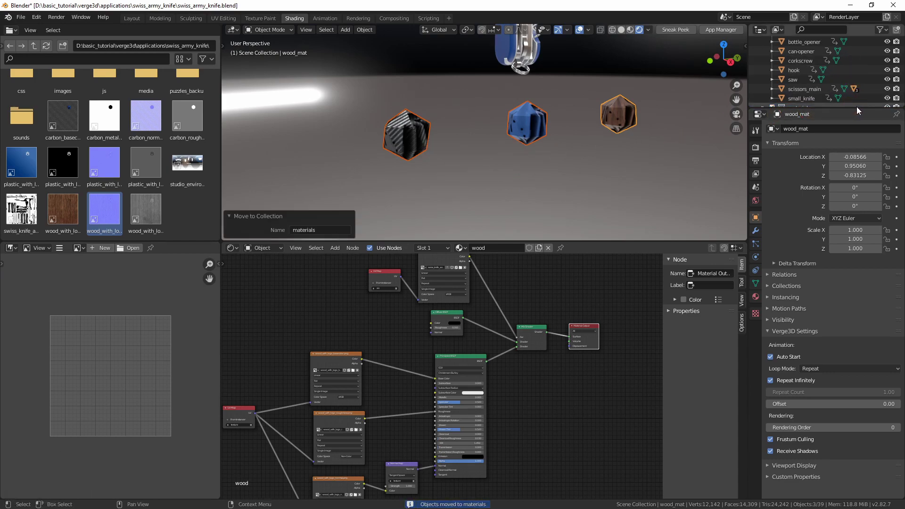
Step: Enlarge the outliner and review its filter options to check the new collection
drag(853, 108, 874, 162)
click(880, 30)
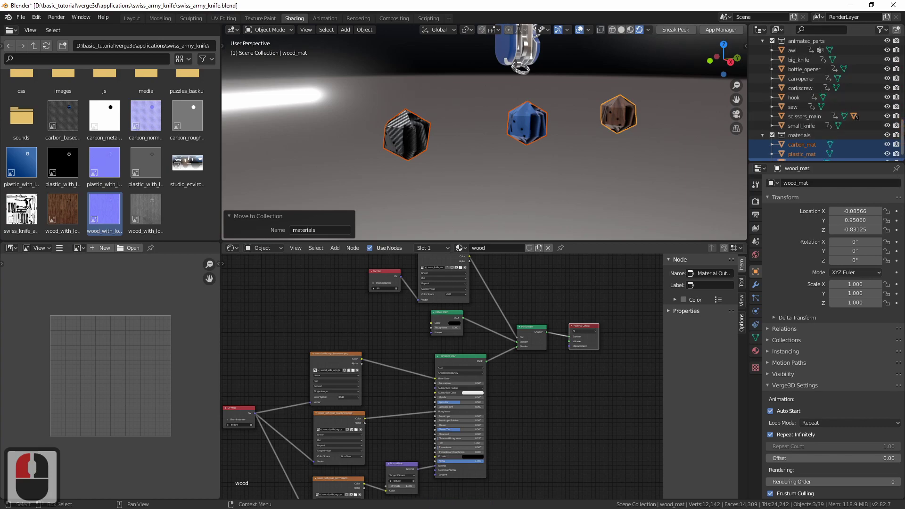
click(888, 154)
drag(887, 156, 896, 129)
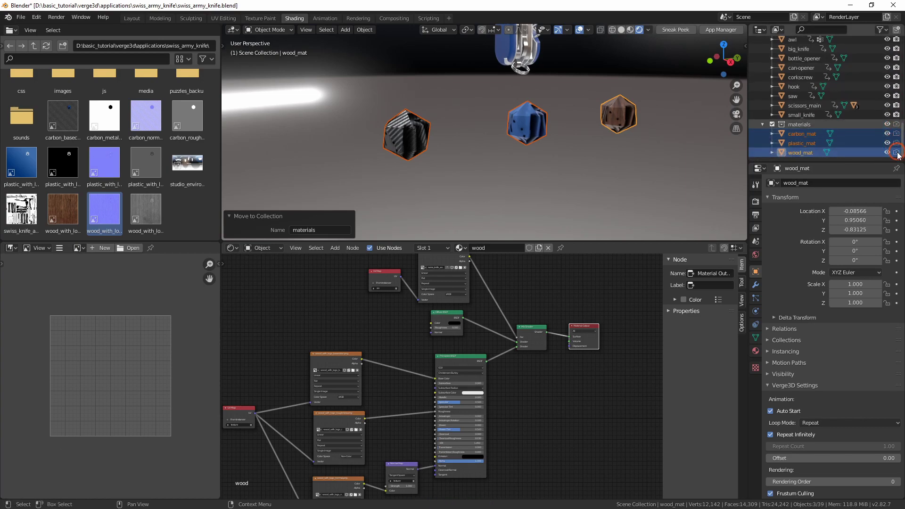
click(421, 137)
mouse_move(424, 140)
shift+middle_down()
mouse_move(490, 146)
mouse_move(463, 157)
mouse_move(474, 149)
shift+middle_up()
Step: Save swiss_army_knife.blend, opening and closing the Verge3D glTF export browser in between
key(ctrl+s)
key(q)
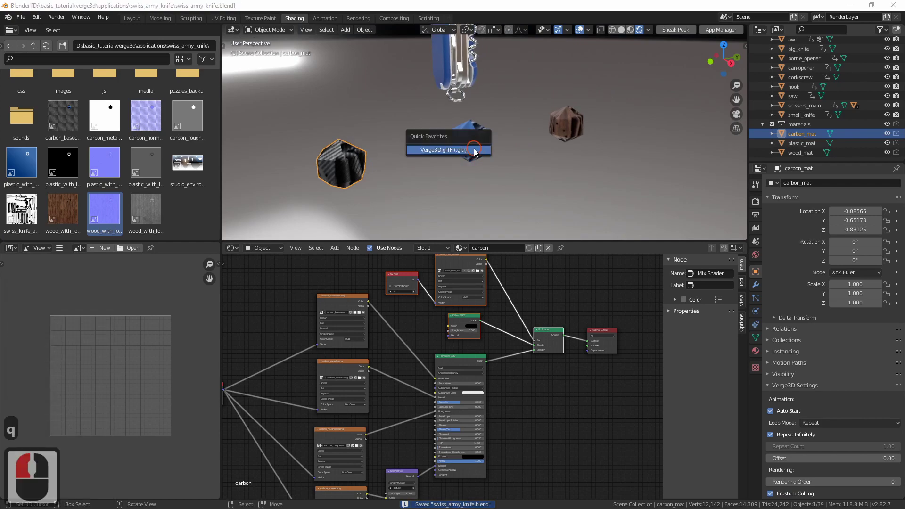
click(474, 151)
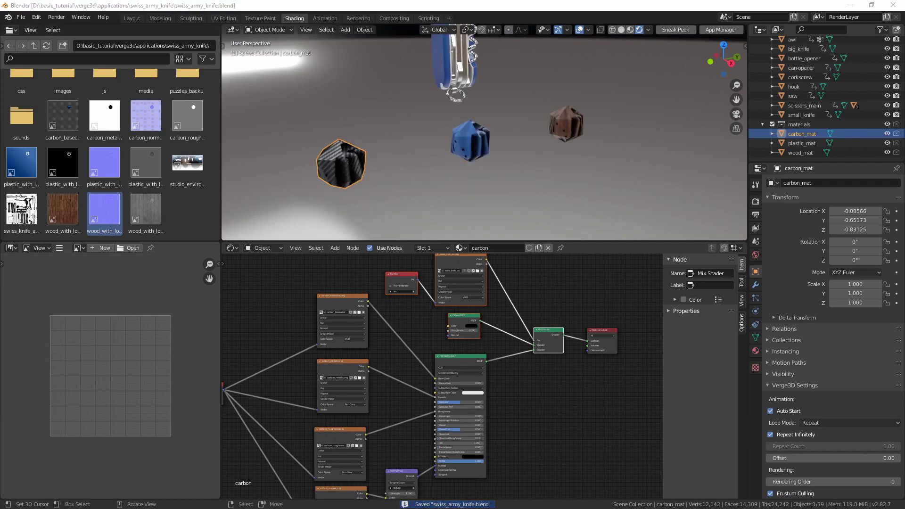
click(373, 48)
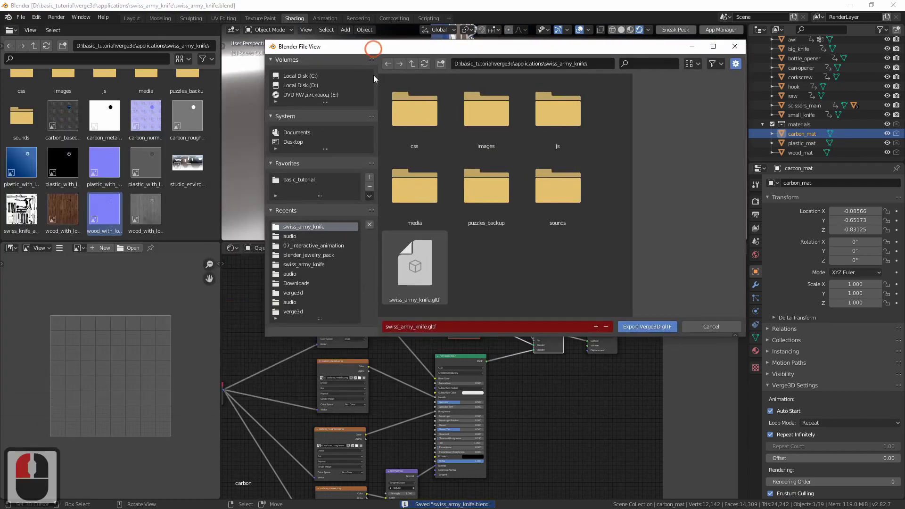
click(688, 324)
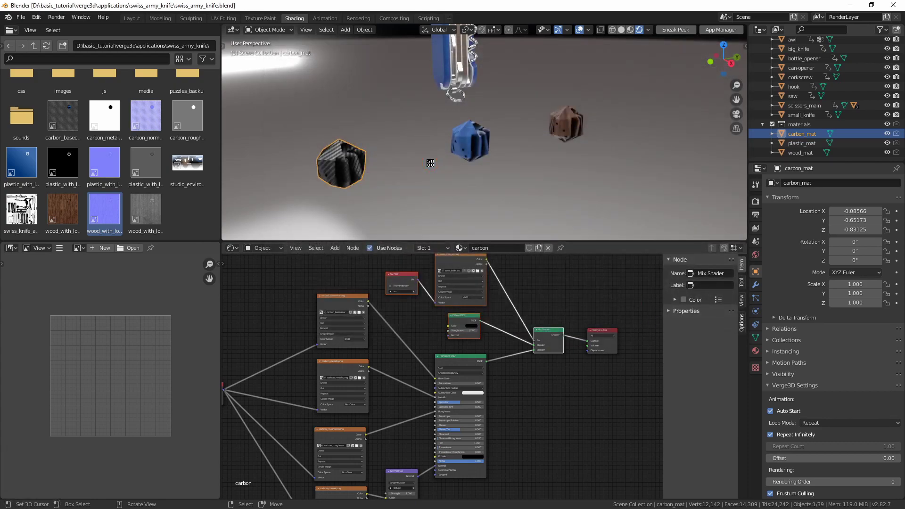
key(ctrl+s)
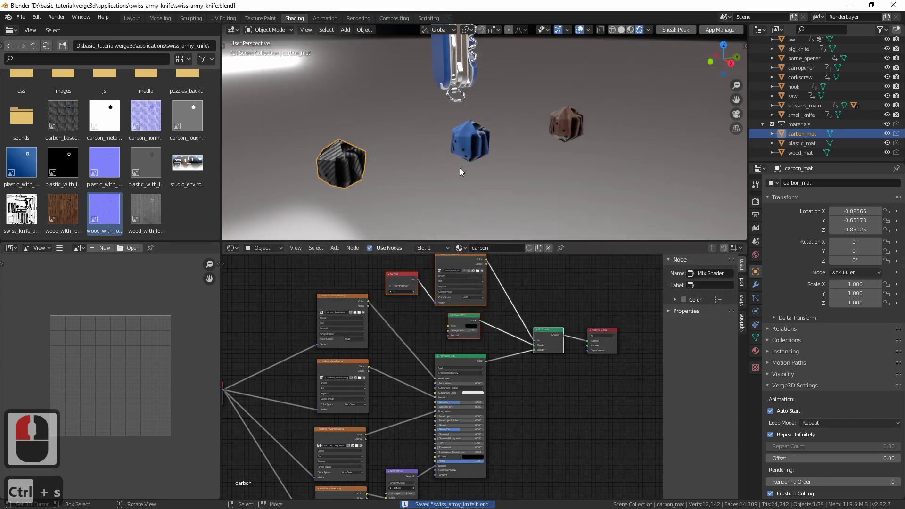
key(alt+Tab)
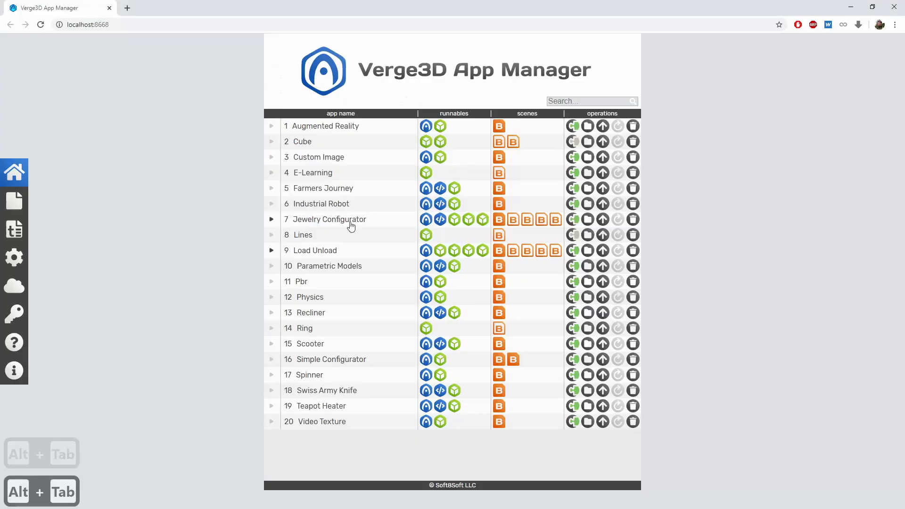
Step: Reload the App Manager and launch Puzzles from the Swiss Army Knife row
click(196, 226)
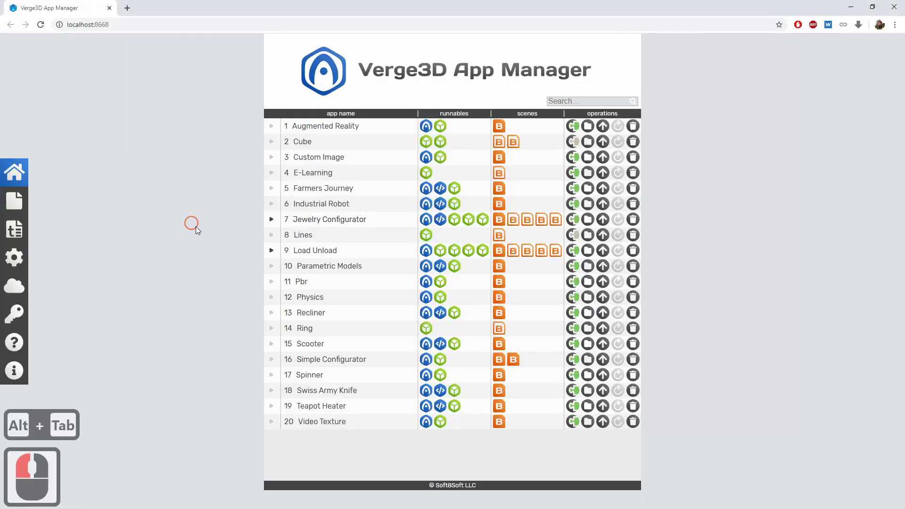
key(ctrl+r)
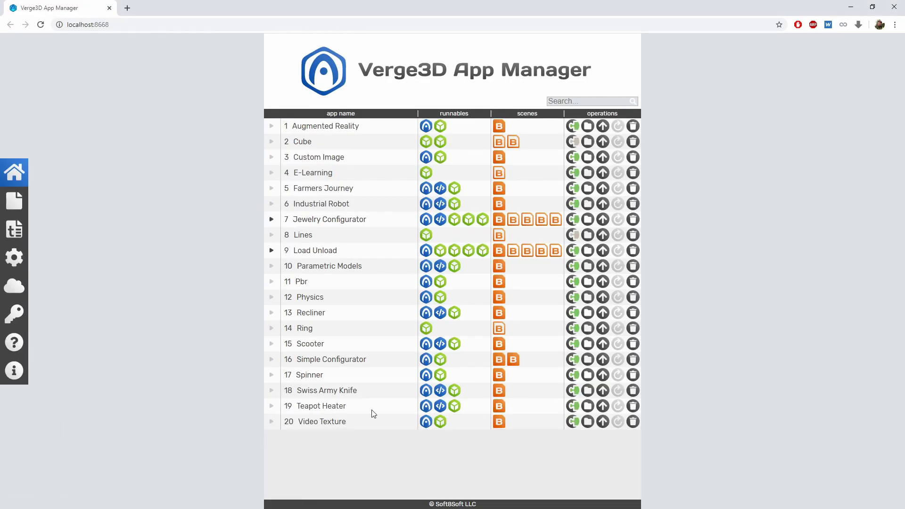
click(572, 389)
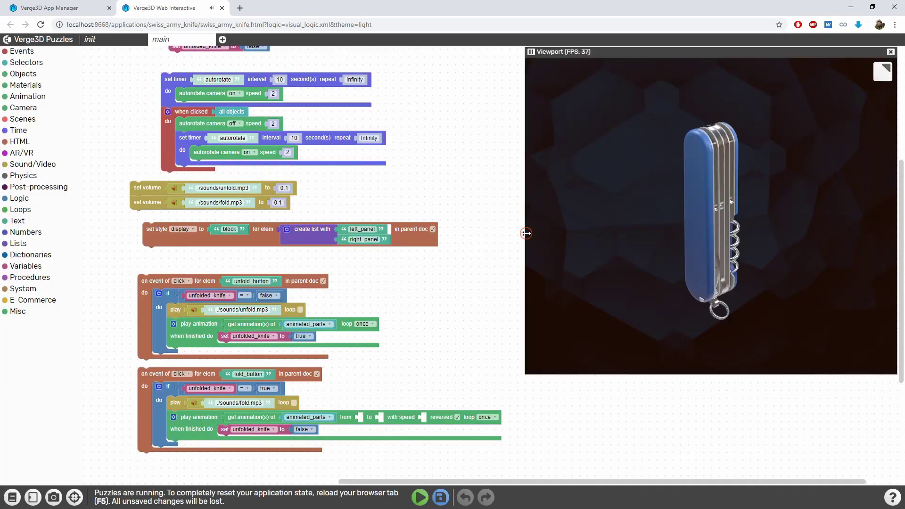
Step: Resize the 3D preview and add an HTML 'on event of' handler set to click
drag(526, 233, 657, 233)
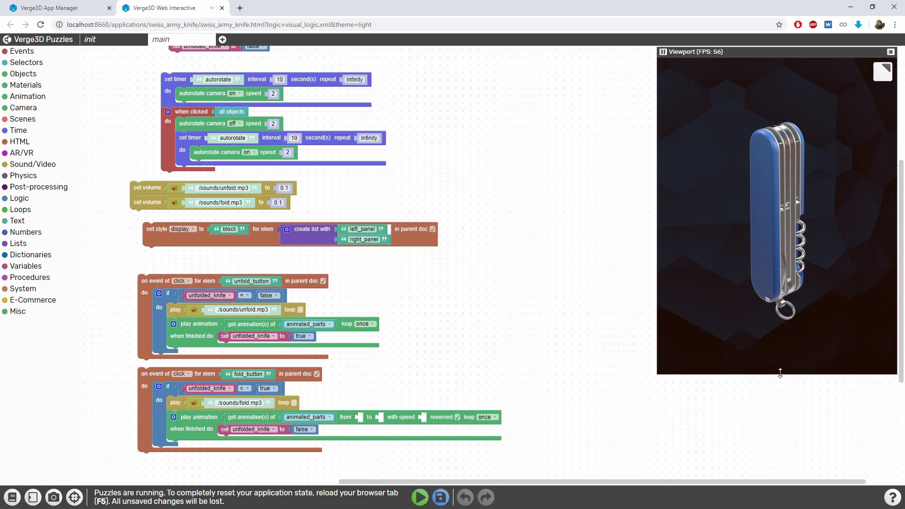
drag(780, 375, 782, 428)
drag(502, 247, 453, 244)
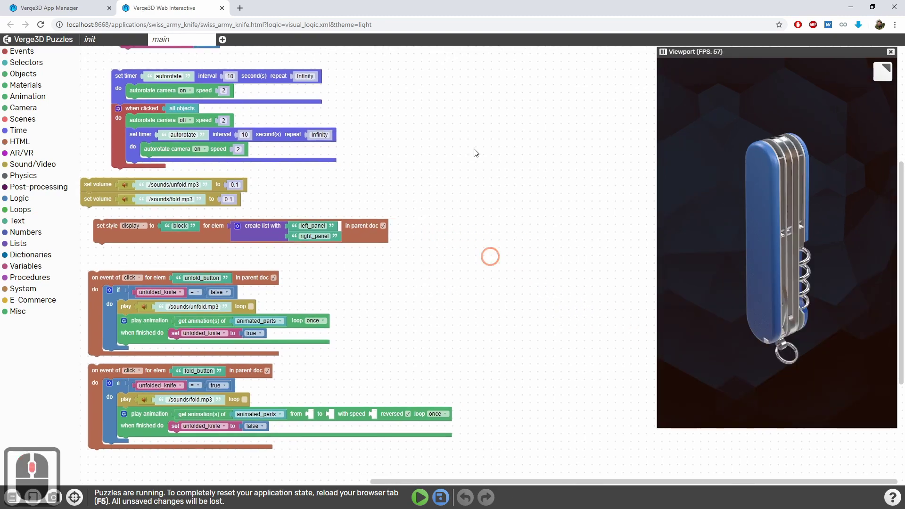
scroll(467, 183, up, 2)
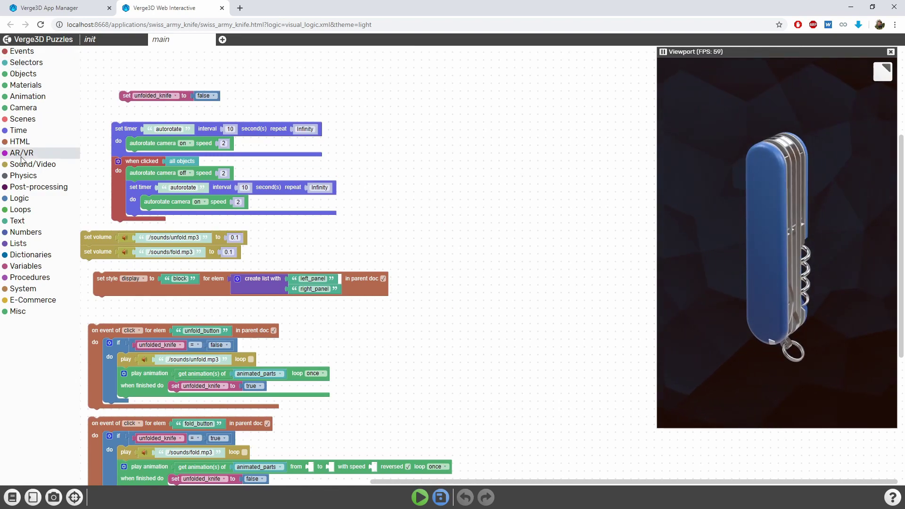
click(22, 142)
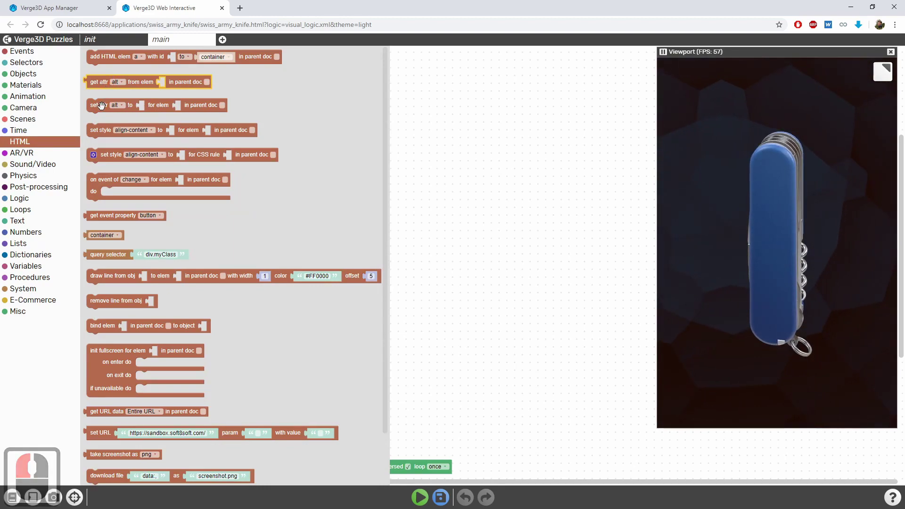
drag(94, 183, 455, 140)
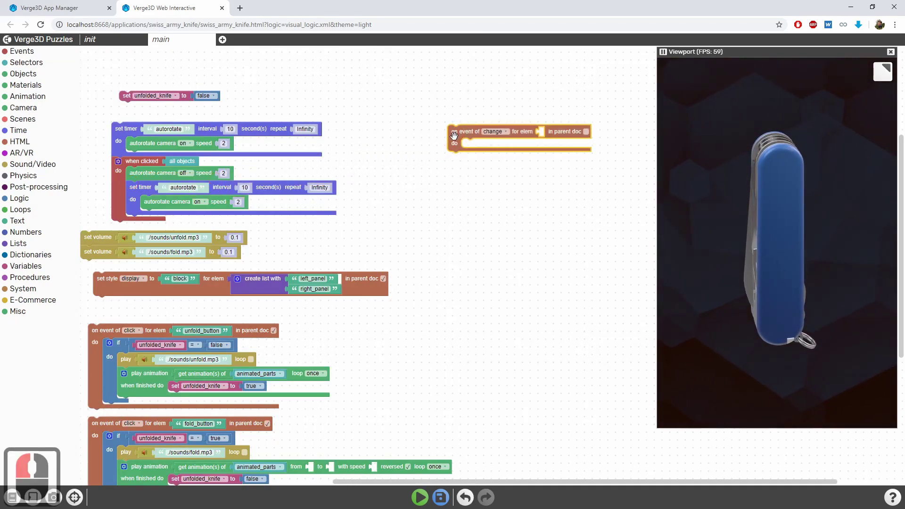
scroll(393, 224, up, 2)
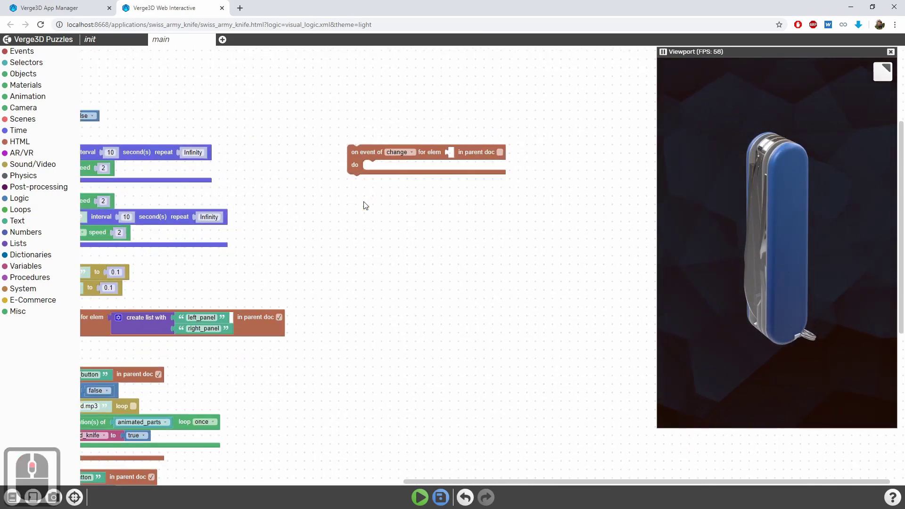
click(396, 152)
click(395, 182)
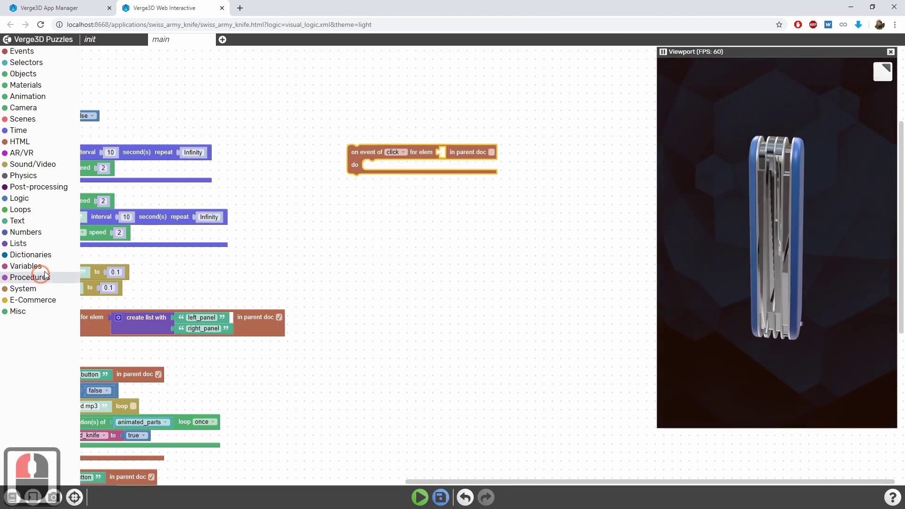
Step: Plug a 'carbon_button' text block into the handler and enable 'in parent doc'
click(26, 220)
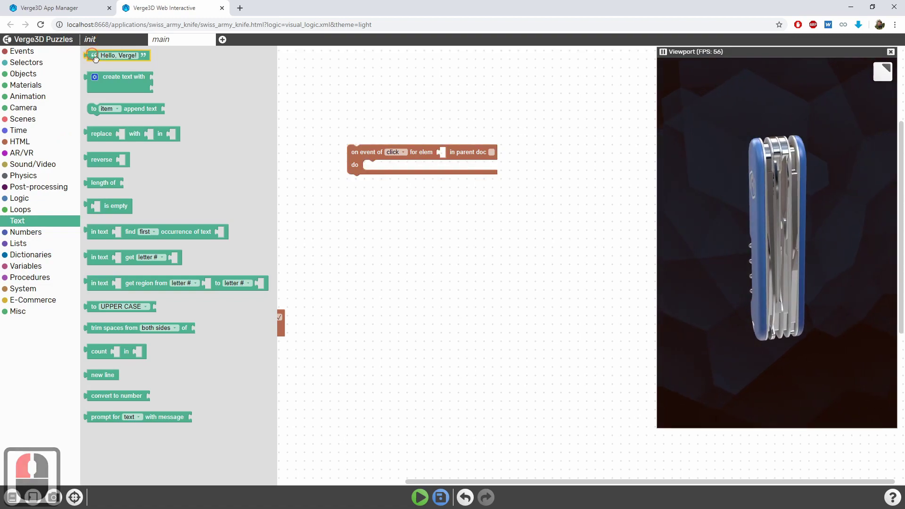
mouse_move(92, 56)
mouse_down()
mouse_move(502, 193)
mouse_move(446, 152)
mouse_up()
click(358, 288)
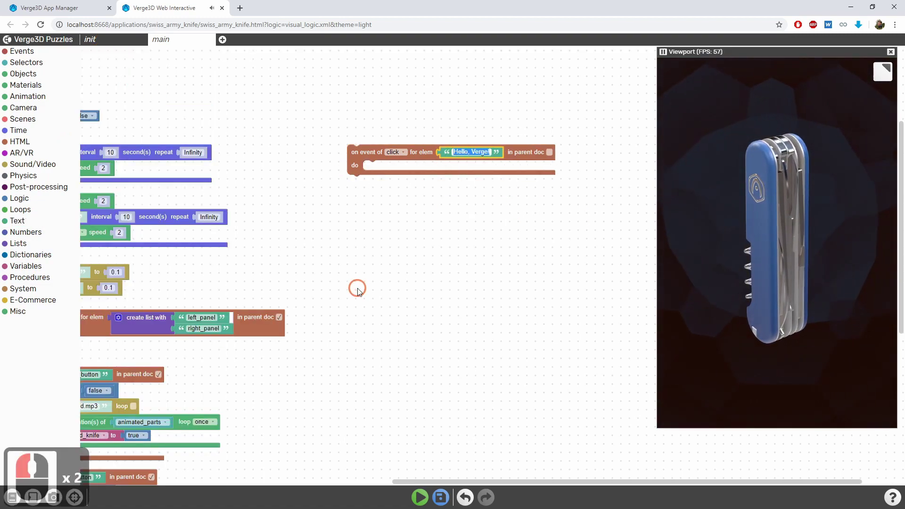
text(carbon_)
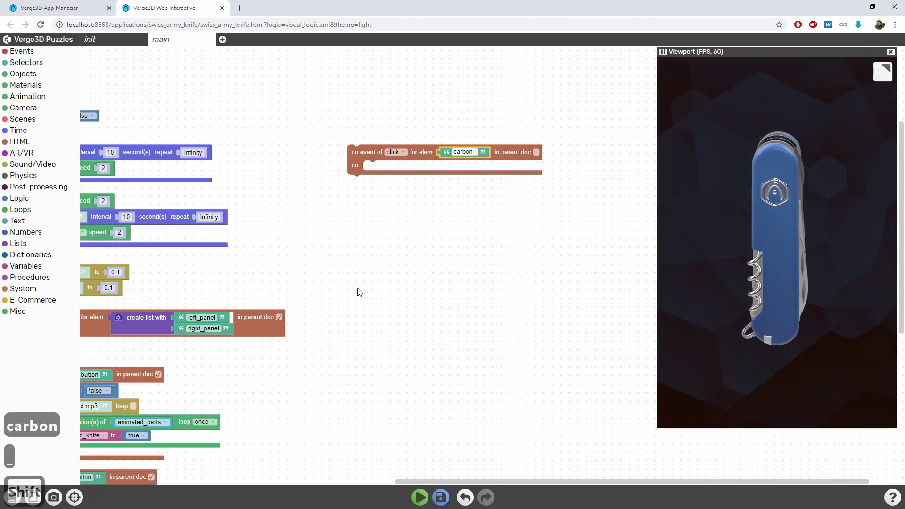
key(shift)
text(button)
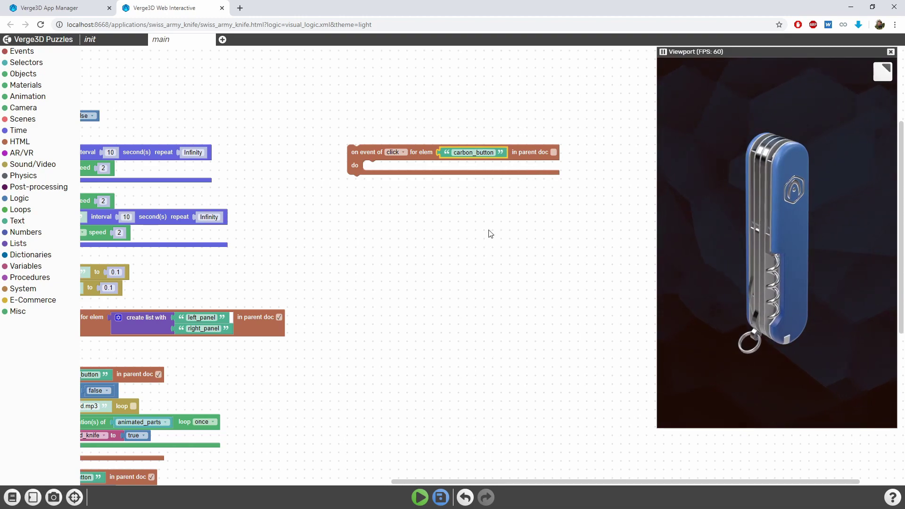
click(487, 322)
click(483, 171)
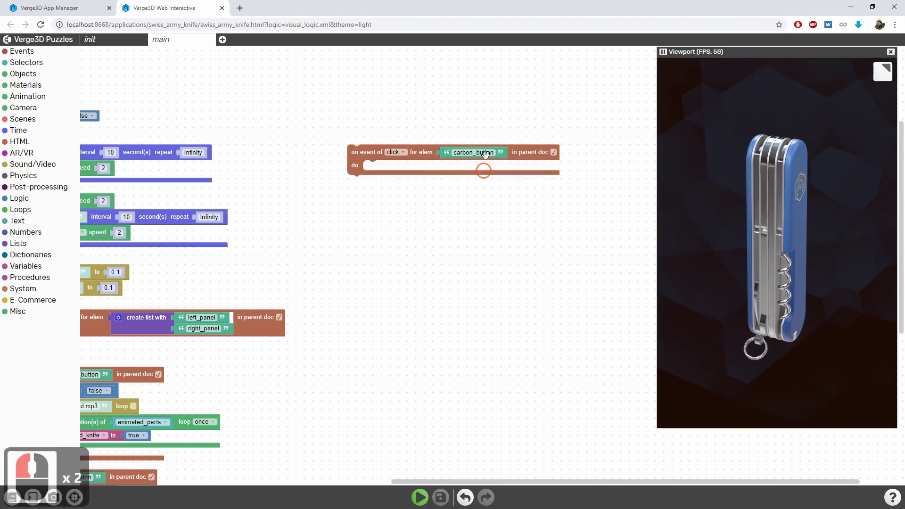
click(59, 8)
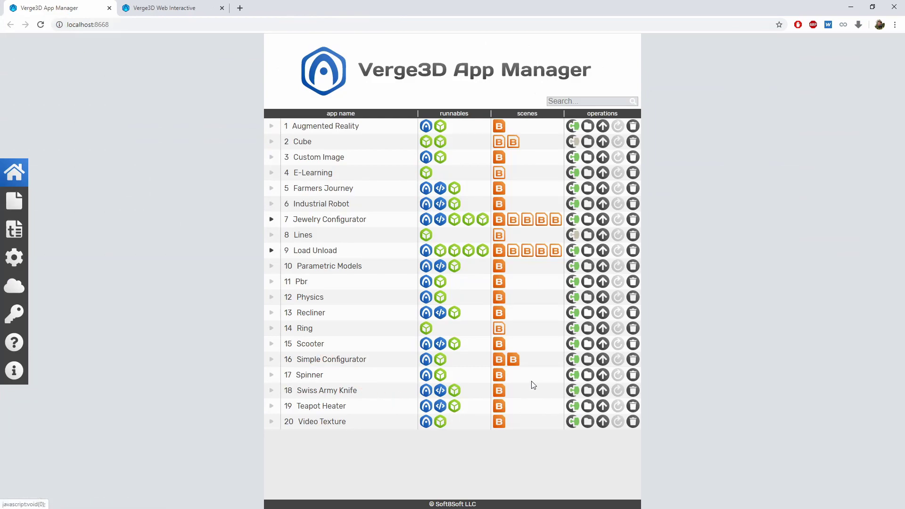
Step: Run the app in a new tab and inspect the carbon swatch to confirm its id carbon_button
right_click(427, 393)
click(467, 394)
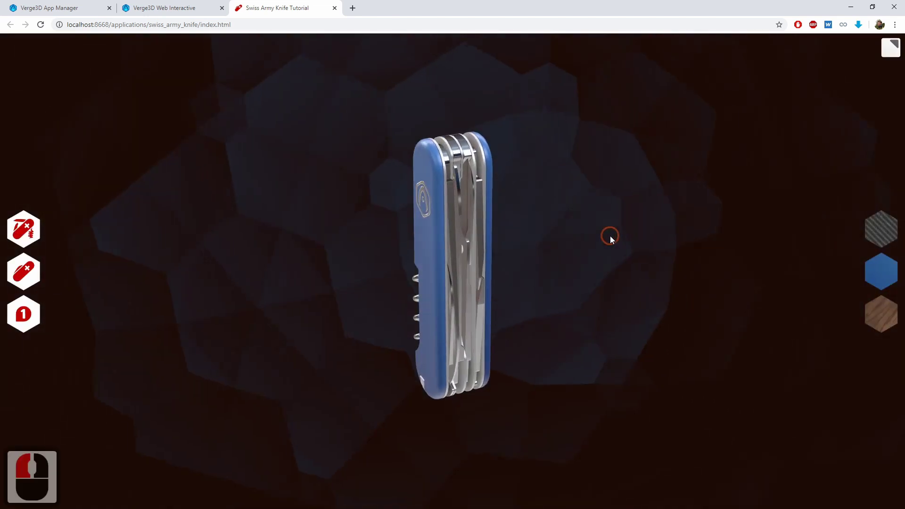
key(F12)
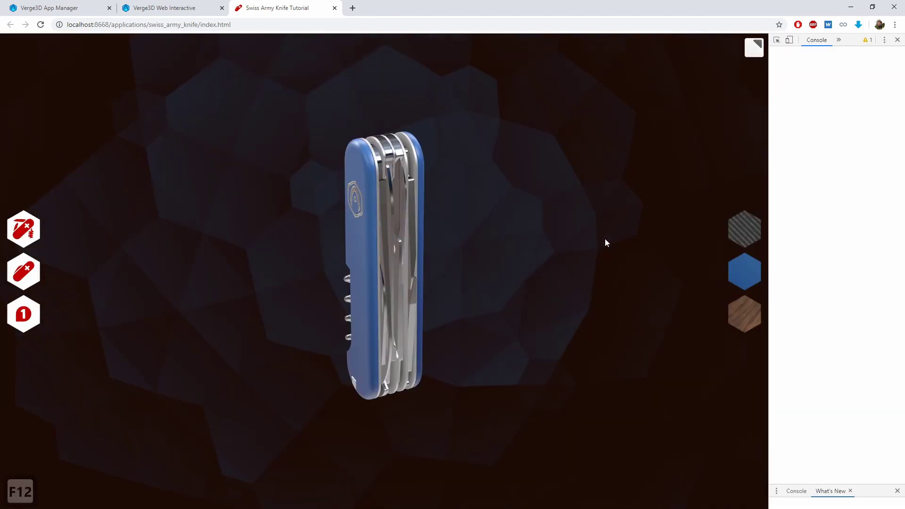
drag(769, 86, 711, 65)
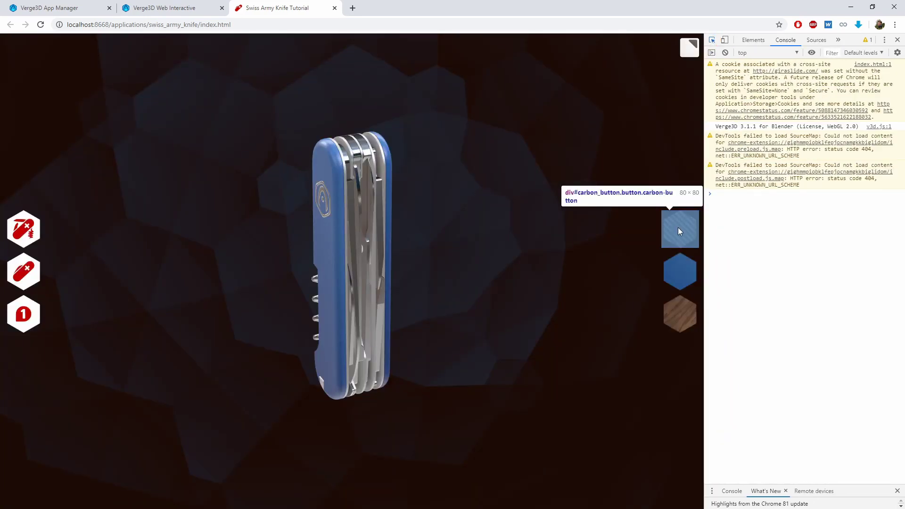
click(679, 230)
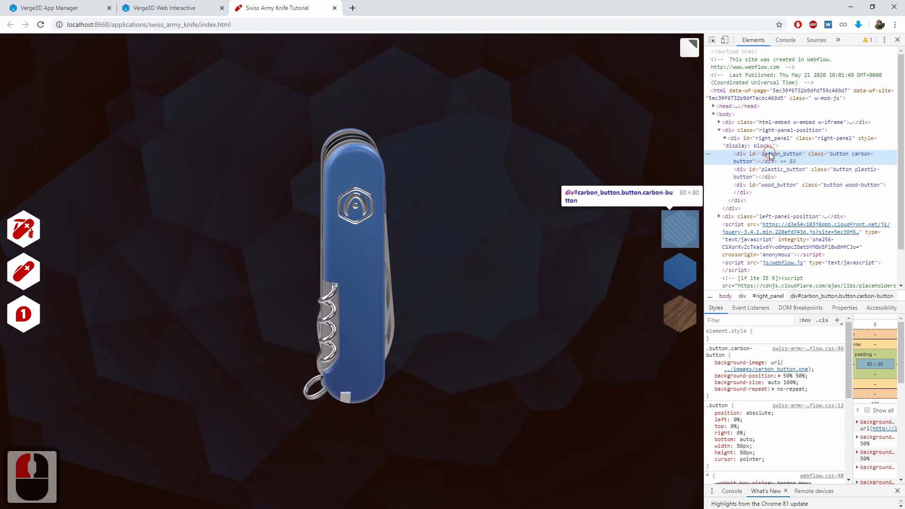
triple_click(753, 156)
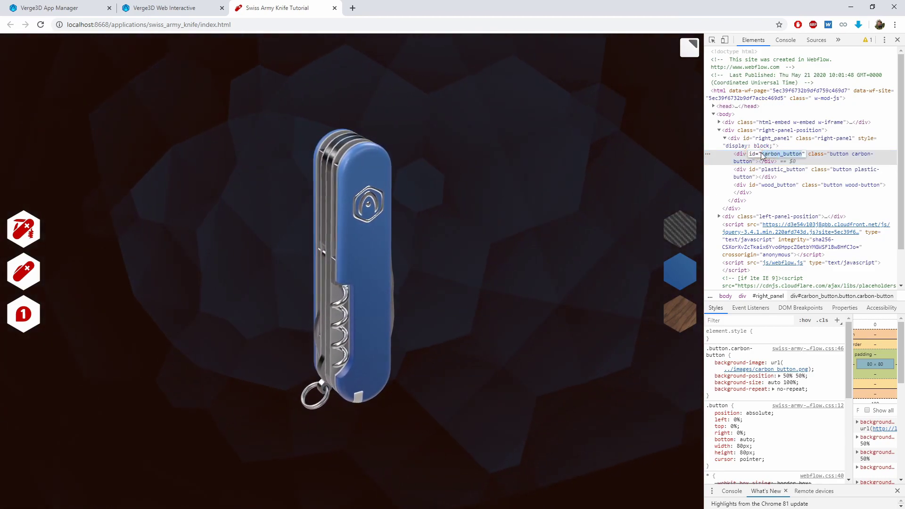
click(198, 12)
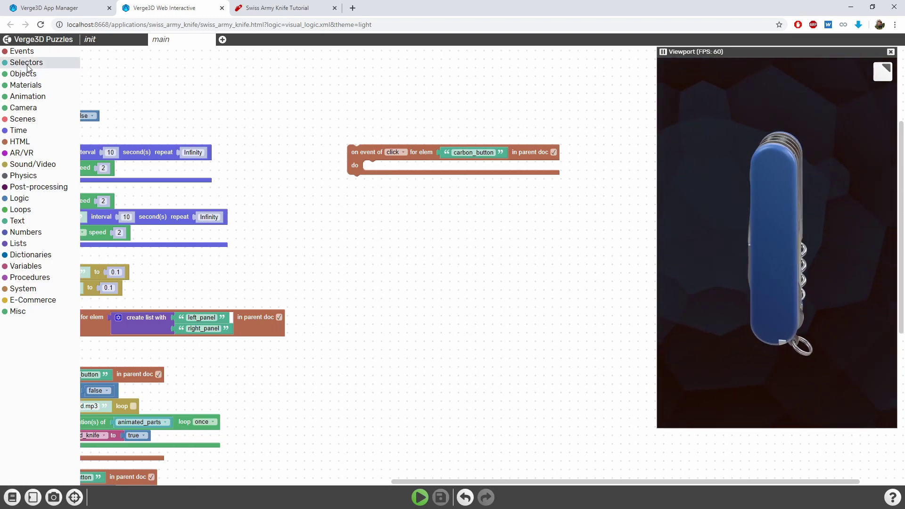
Step: Put an 'assign material' block with the carbon material inside the click handler
click(26, 85)
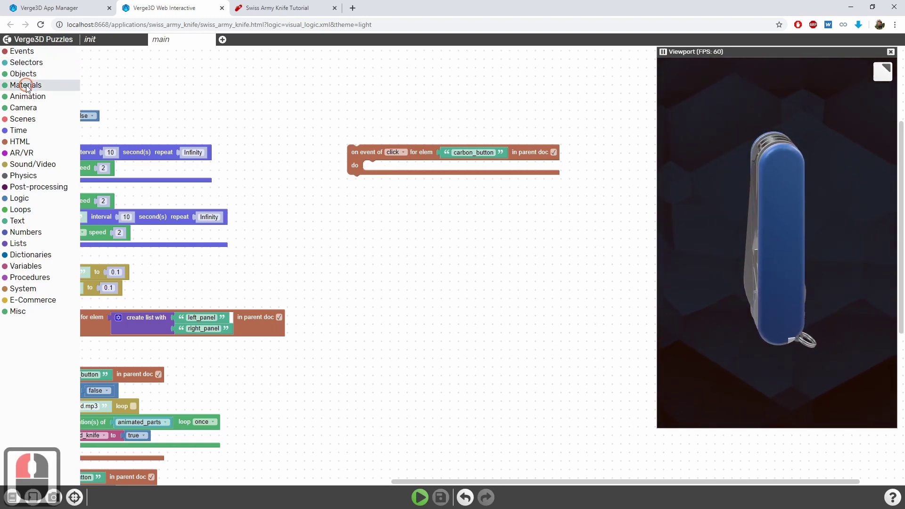
drag(114, 61, 387, 172)
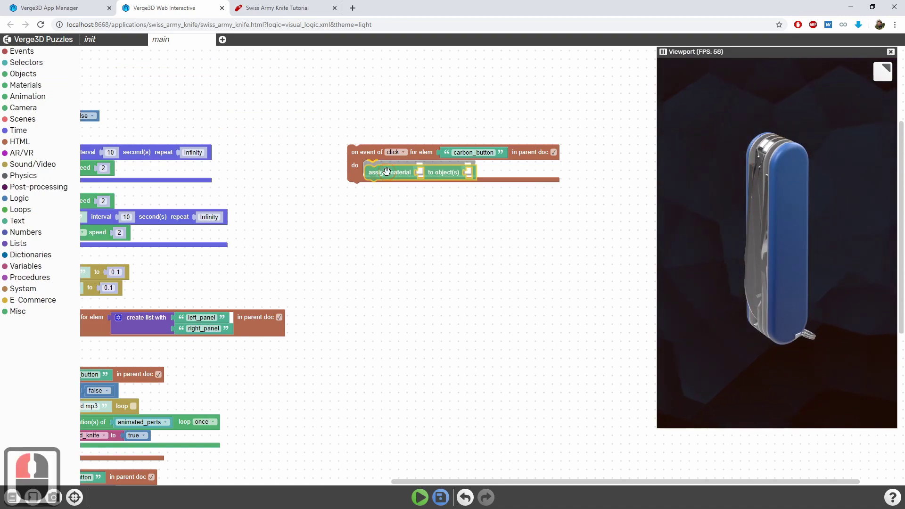
click(28, 62)
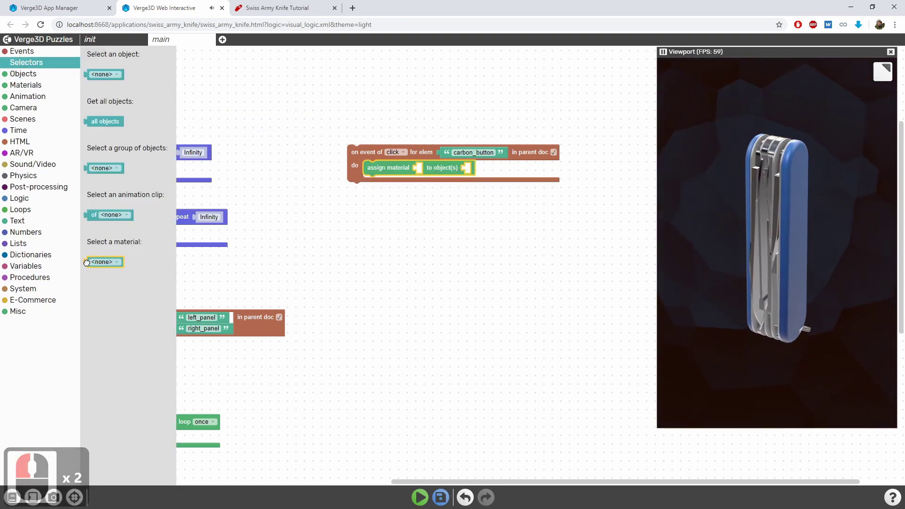
drag(99, 263, 418, 181)
click(435, 168)
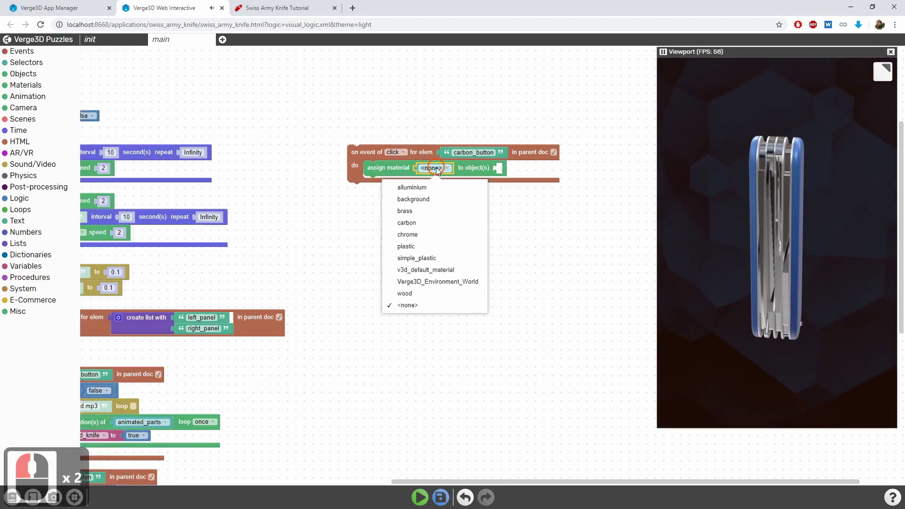
click(409, 223)
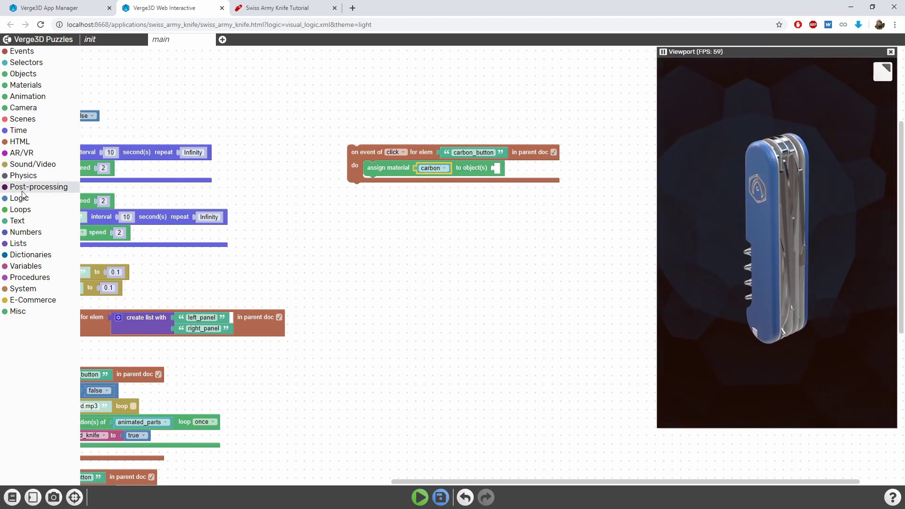
Step: Place a front_cover object block and a copied back_cover block below it
click(26, 62)
drag(101, 76, 503, 209)
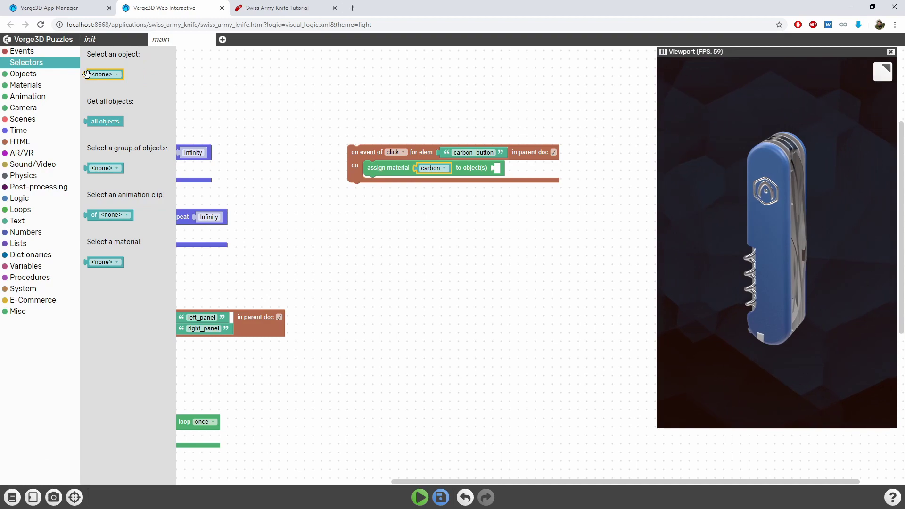
click(509, 210)
scroll(504, 300, down, 1)
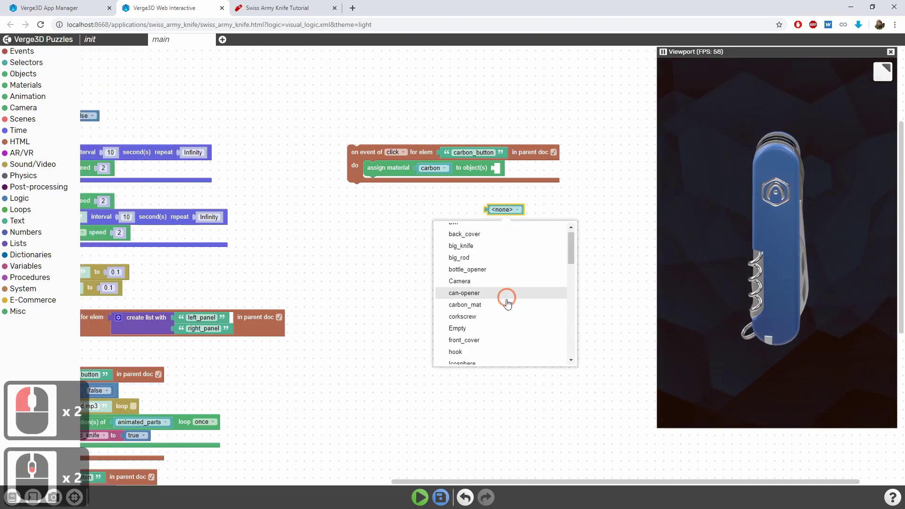
scroll(504, 303, down, 4)
scroll(501, 303, up, 4)
click(470, 253)
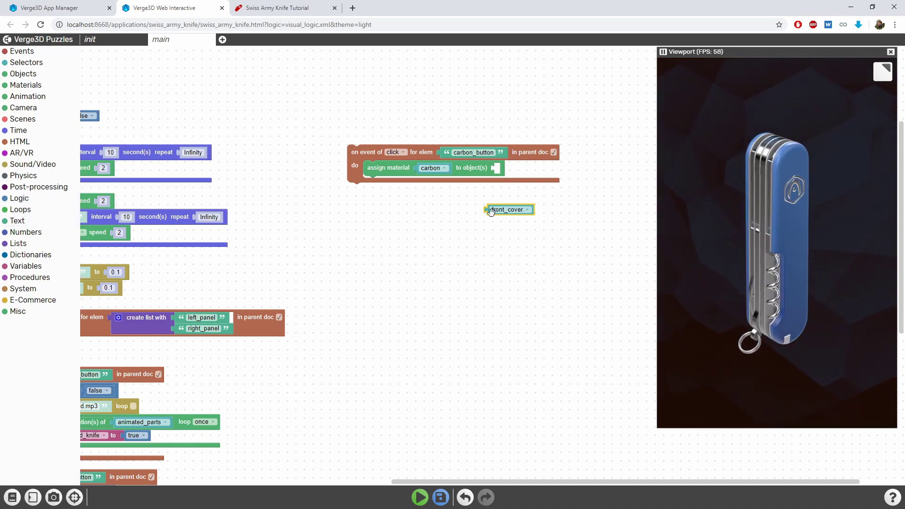
key(ctrl+c)
key(ctrl+v)
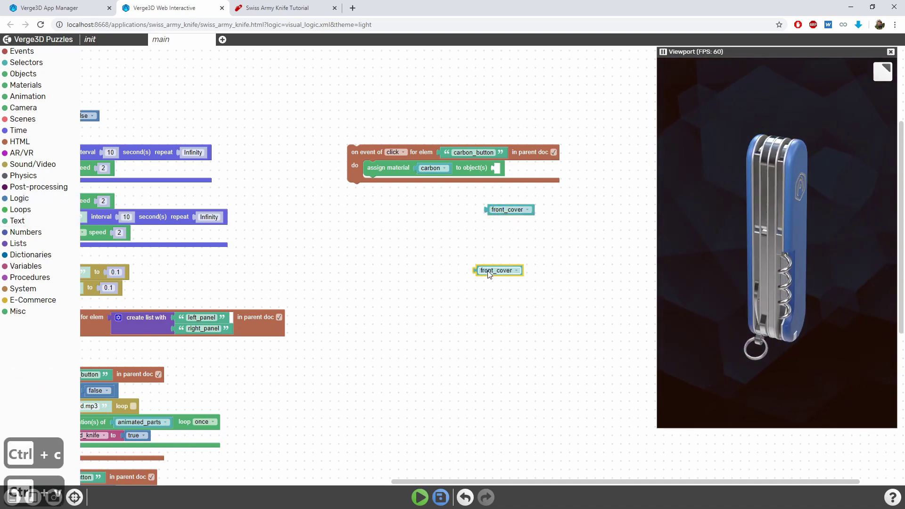
click(496, 270)
scroll(498, 346, up, 3)
scroll(489, 343, up, 1)
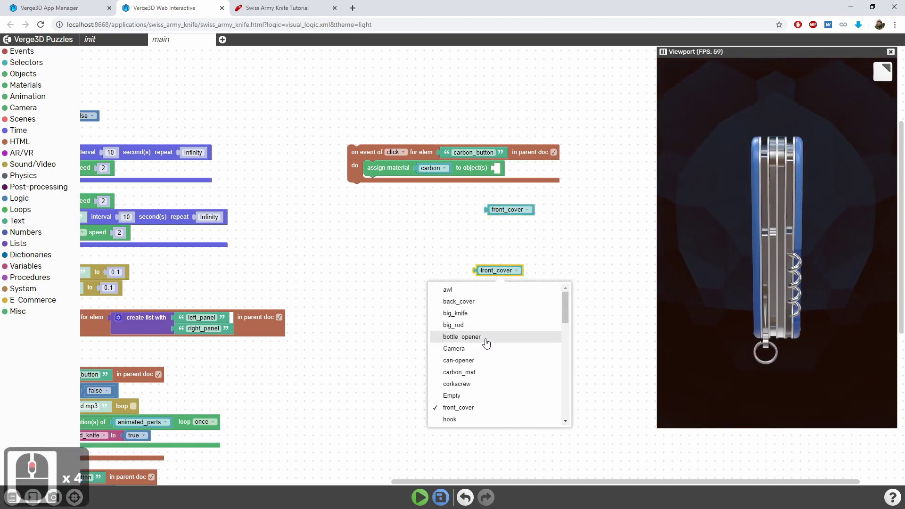
click(469, 302)
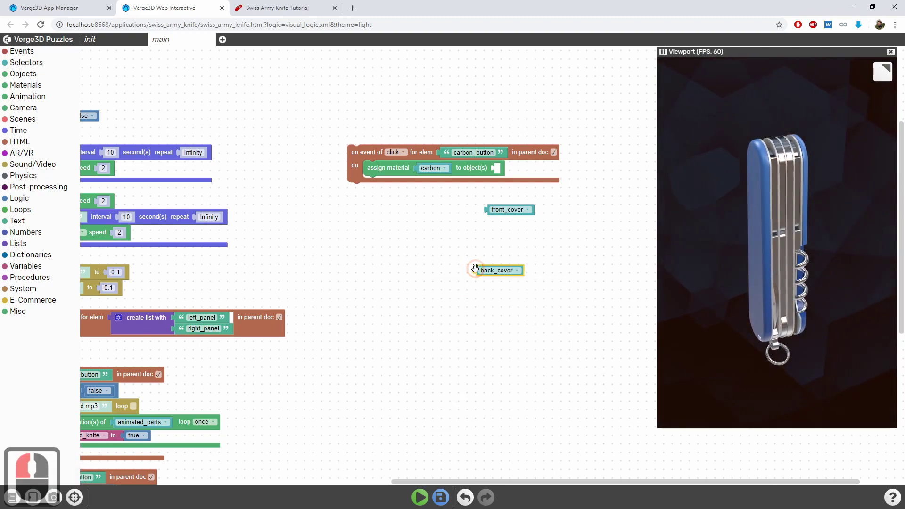
drag(475, 268, 480, 233)
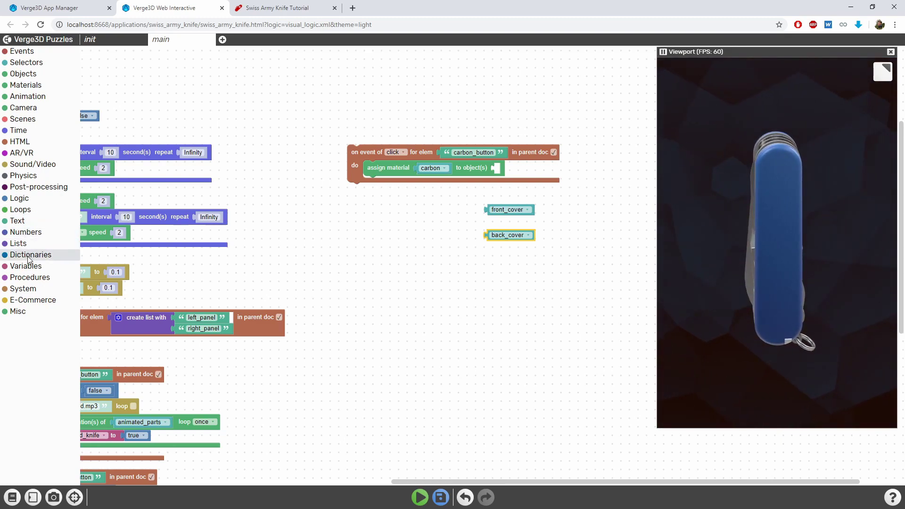
Step: Add a 'create list with' puzzle and reduce it to two items
click(20, 243)
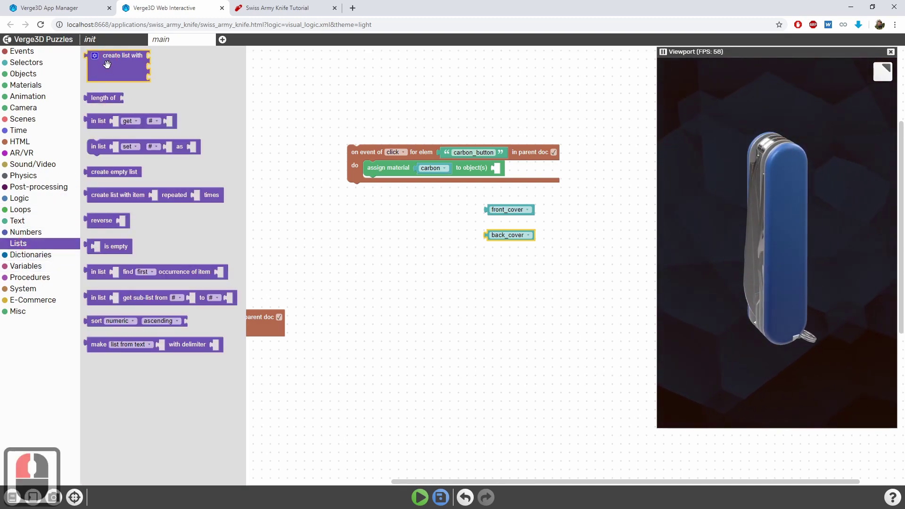
mouse_move(107, 63)
mouse_down()
mouse_move(515, 68)
mouse_move(384, 244)
mouse_up()
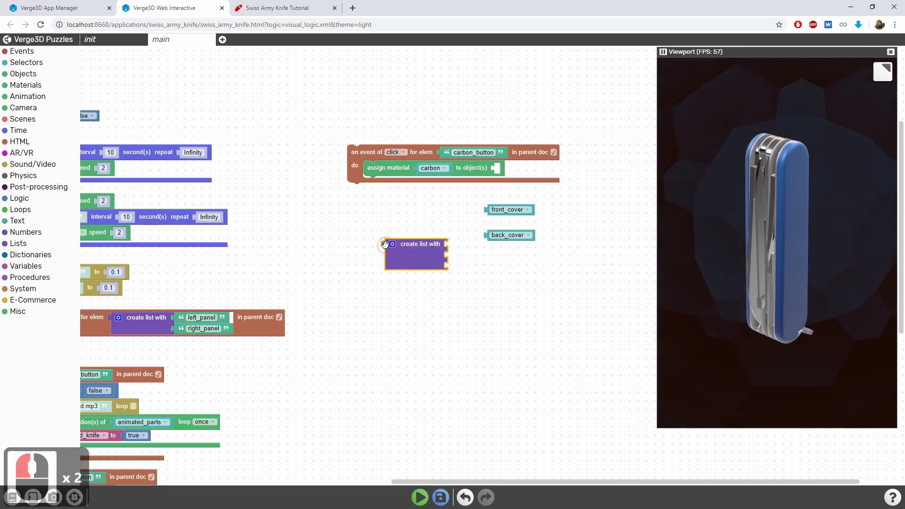
click(392, 244)
drag(425, 204, 392, 195)
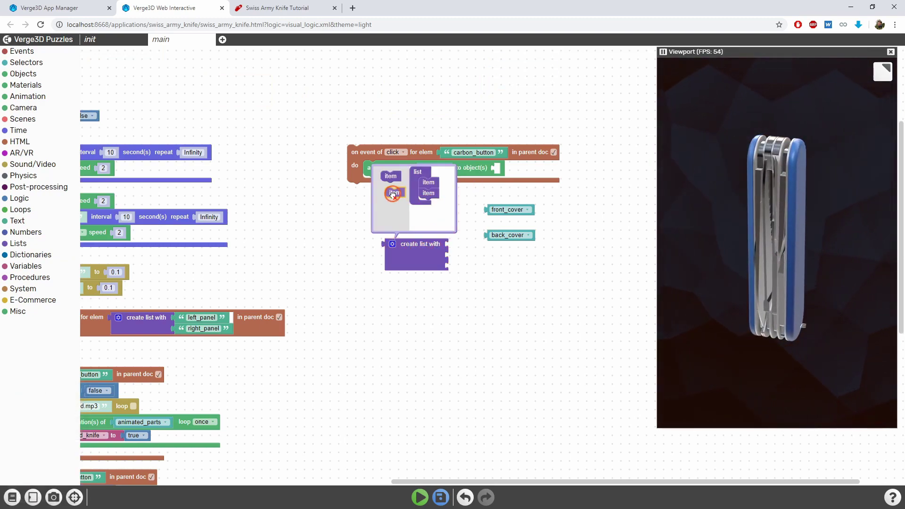
click(469, 217)
Step: Fill the list with front_cover and back_cover, plug it into the carbon assignment, and save
mouse_move(487, 210)
mouse_down()
mouse_move(453, 244)
mouse_move(494, 250)
mouse_up()
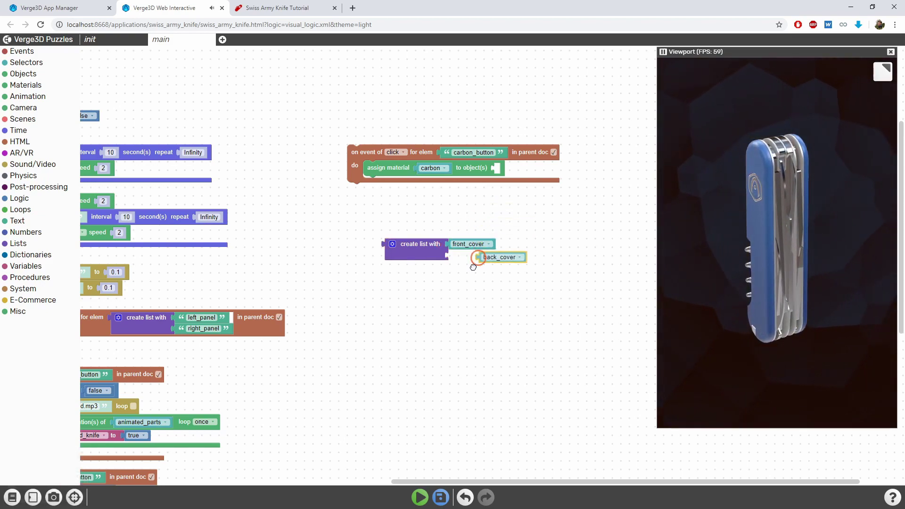
drag(418, 250, 556, 167)
drag(423, 153, 397, 152)
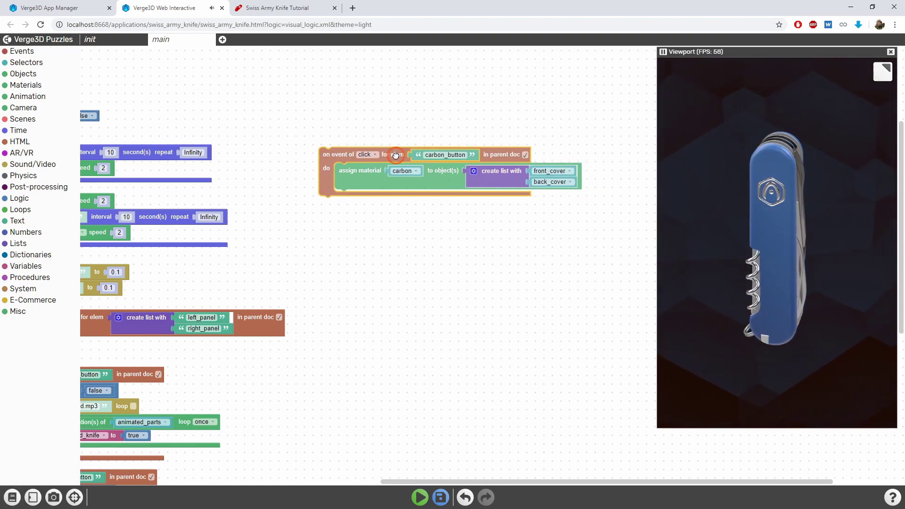
click(441, 497)
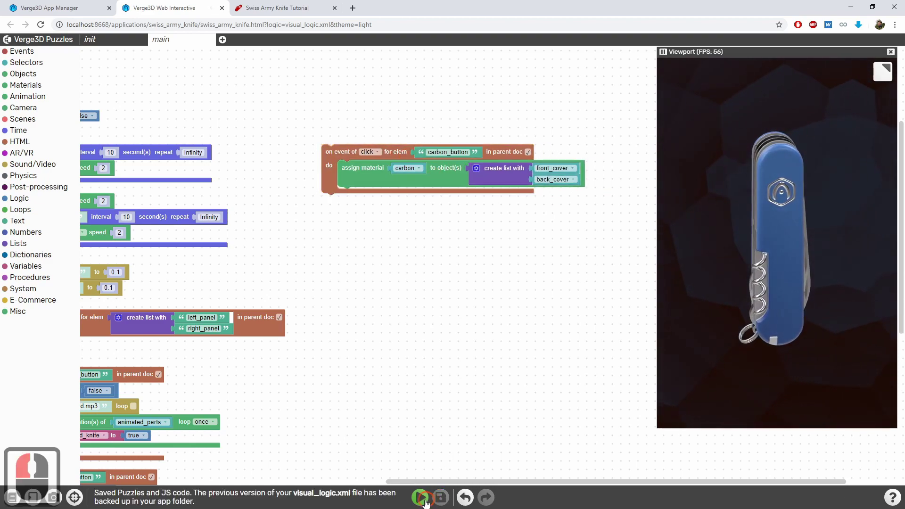
Step: Reload the app and confirm the carbon button turns both knife covers carbon fibre
key(ctrl+r)
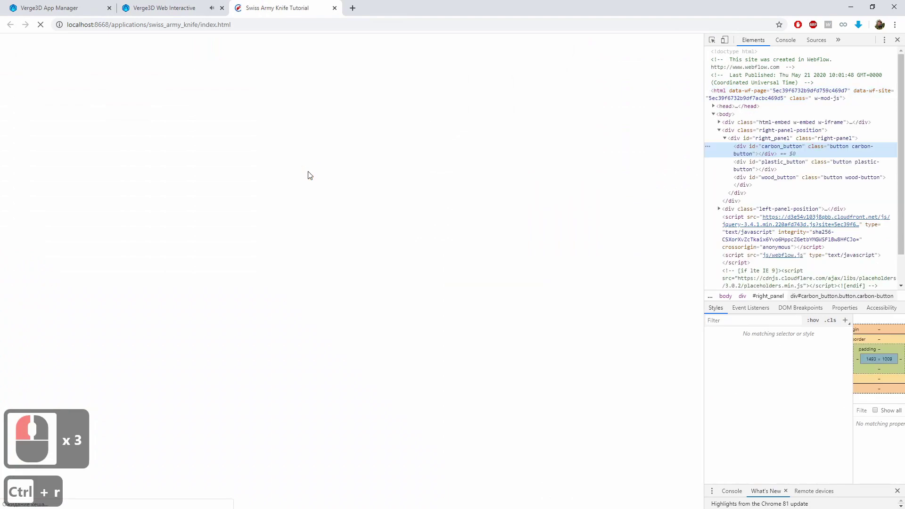
key(F12)
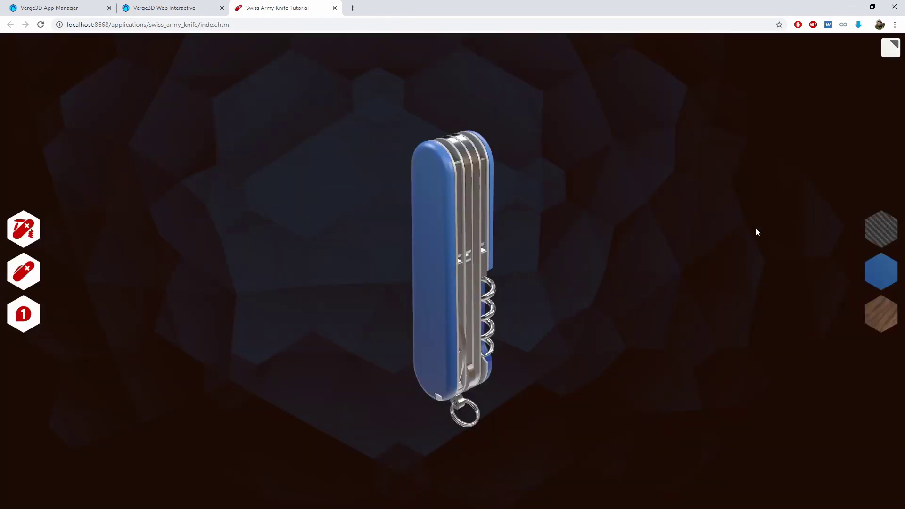
click(872, 229)
mouse_move(500, 235)
mouse_down()
mouse_move(426, 238)
mouse_move(618, 236)
mouse_move(412, 236)
mouse_move(526, 221)
mouse_up()
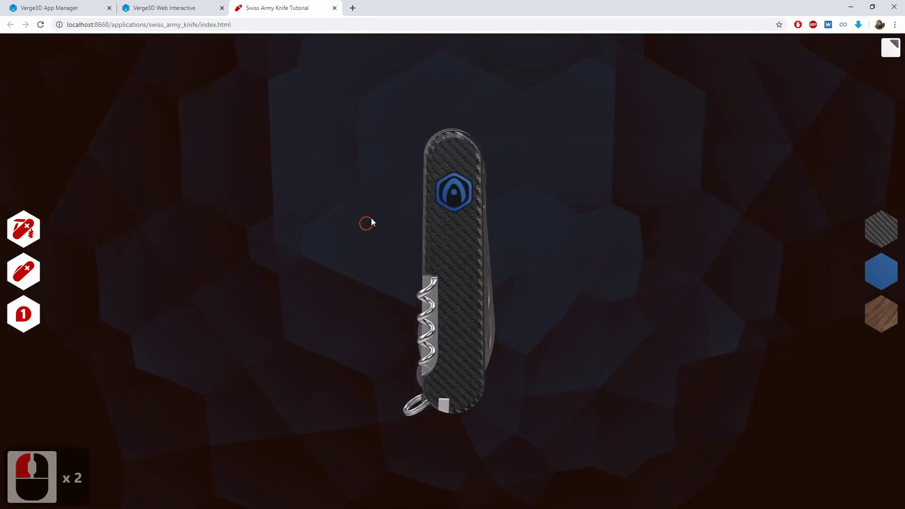
mouse_move(371, 221)
mouse_down()
mouse_move(386, 171)
mouse_move(406, 236)
mouse_move(449, 242)
mouse_move(424, 241)
mouse_move(439, 221)
mouse_move(226, 229)
mouse_move(516, 229)
mouse_move(472, 238)
mouse_up()
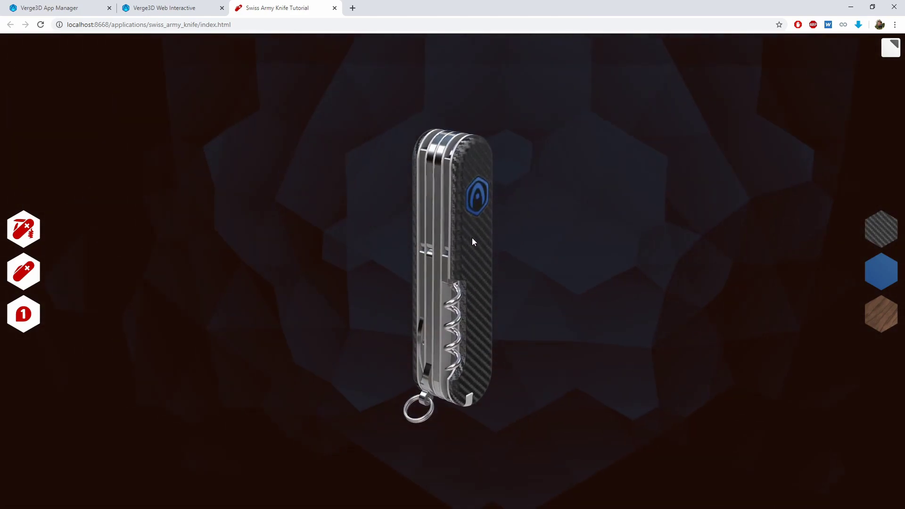
click(170, 29)
Step: Duplicate the carbon click handler as a plastic_button handler that assigns plastic
click(189, 6)
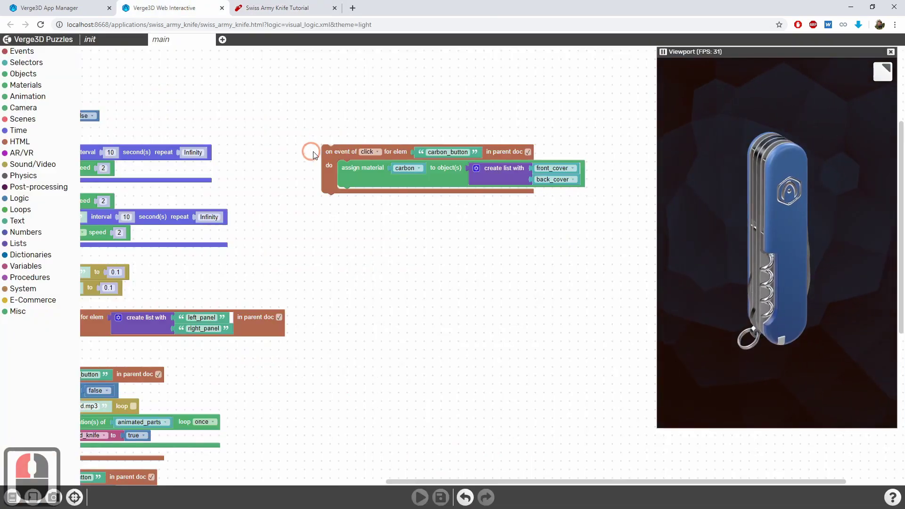
key(ctrl+c)
key(ctrl+v)
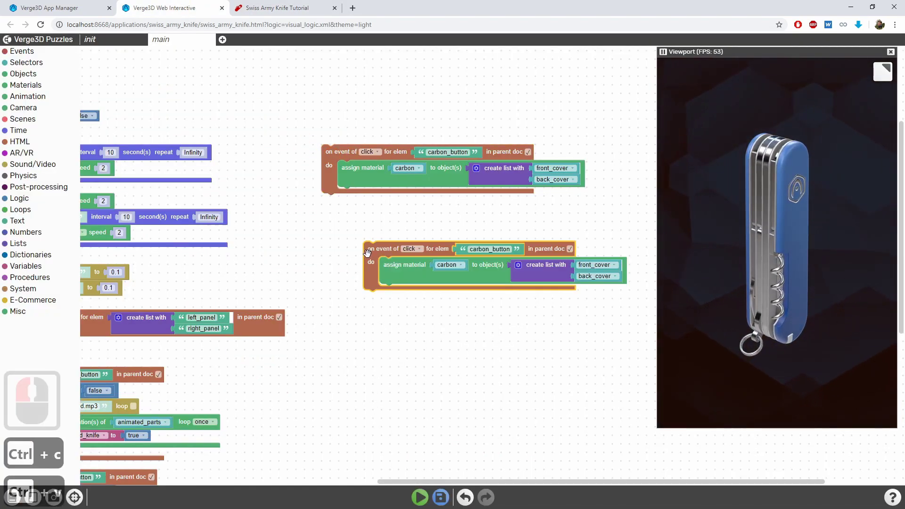
drag(370, 255, 327, 226)
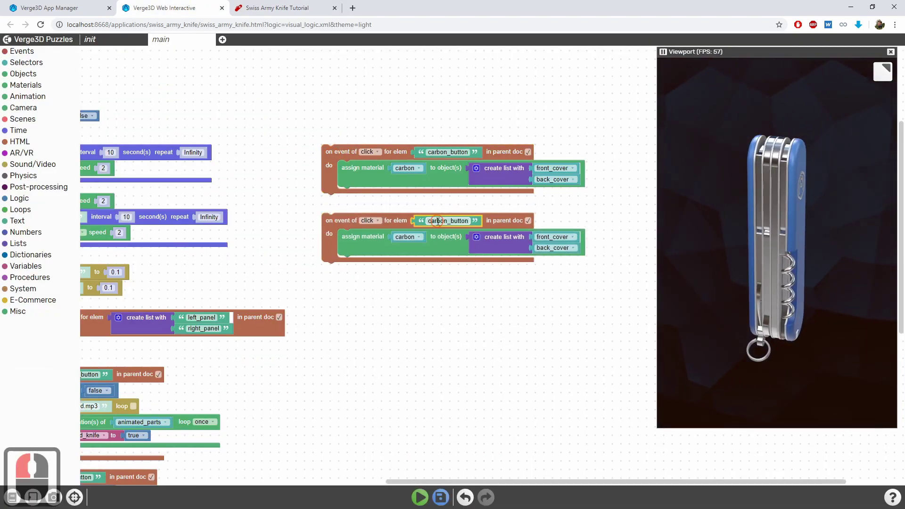
text(plasti)
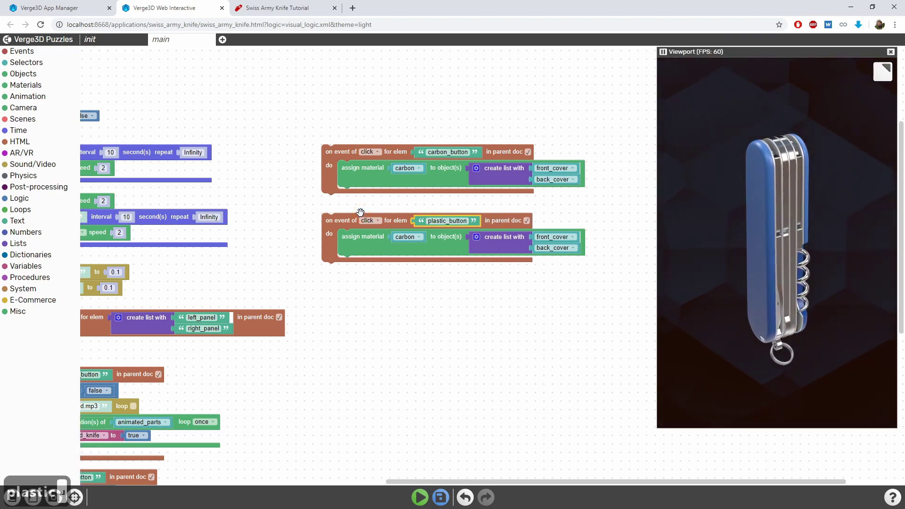
click(401, 236)
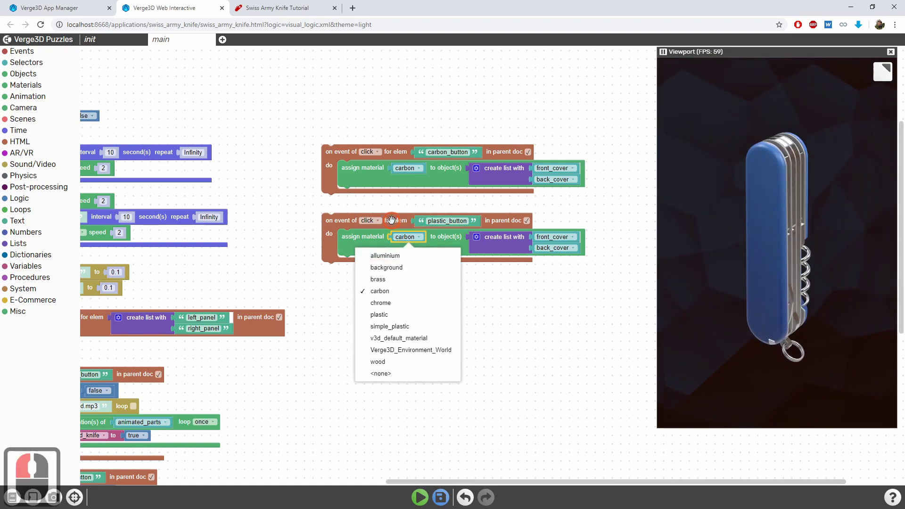
click(409, 316)
click(357, 247)
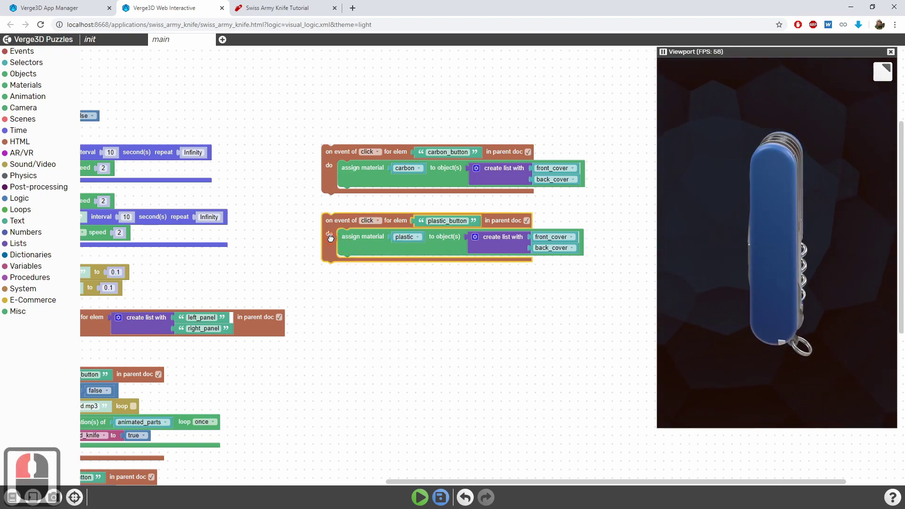
Step: Duplicate it again as a wood_button handler assigning wood, and save the puzzles
key(ctrl+c)
key(ctrl+v)
drag(357, 247, 315, 290)
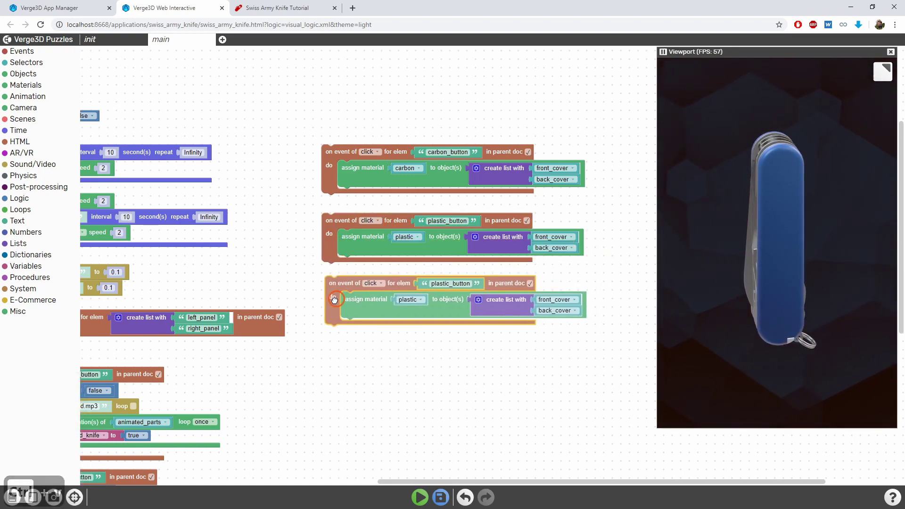
triple_click(442, 288)
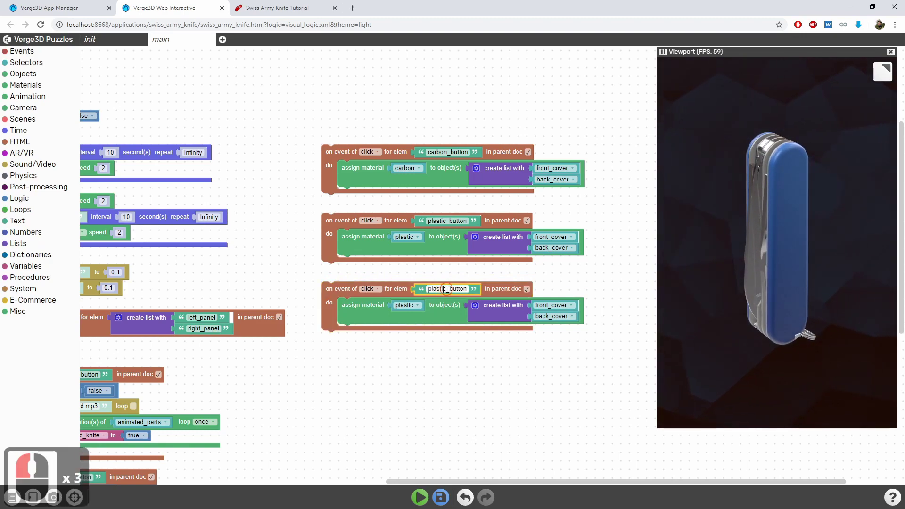
text(wood)
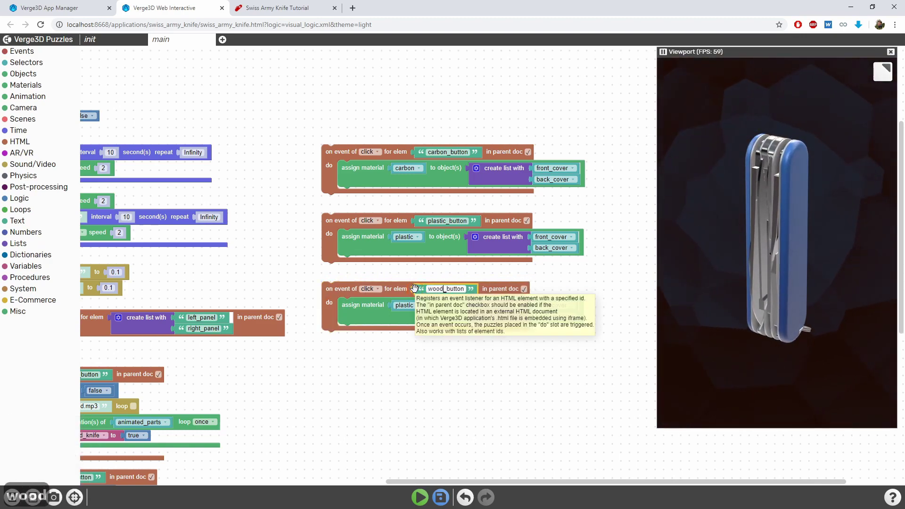
click(407, 306)
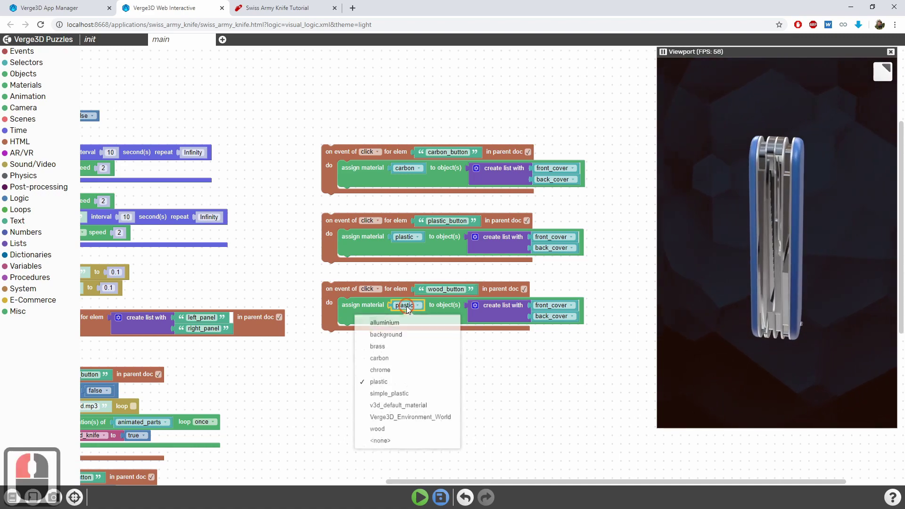
click(378, 430)
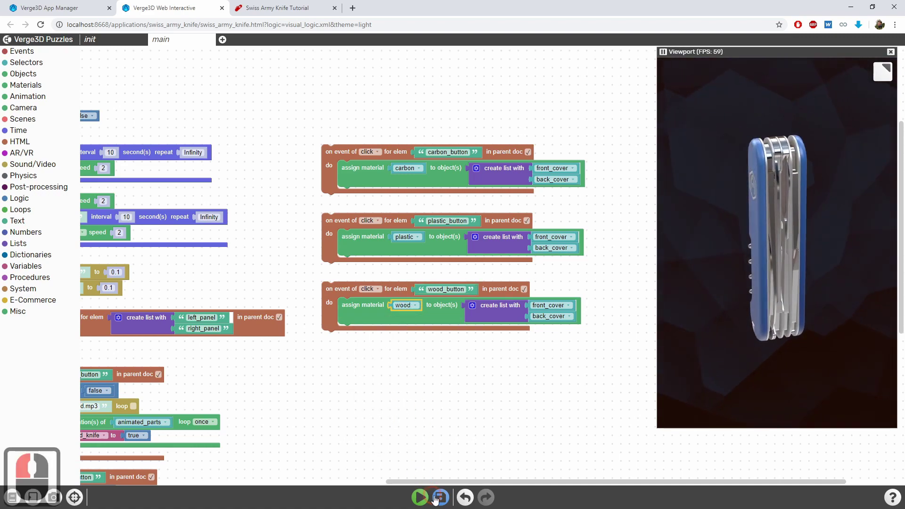
click(420, 498)
Step: Run and reload the app, then check the carbon-fibre covers
click(300, 144)
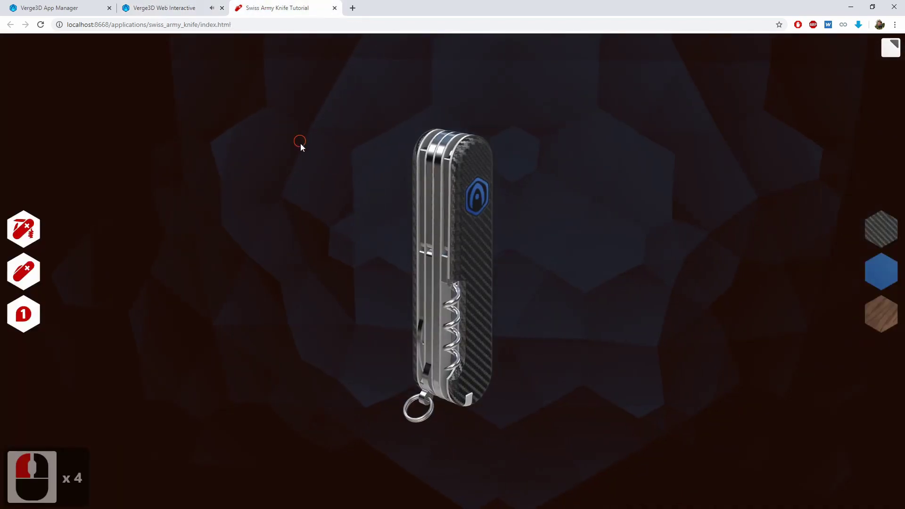
click(324, 229)
key(ctrl+r)
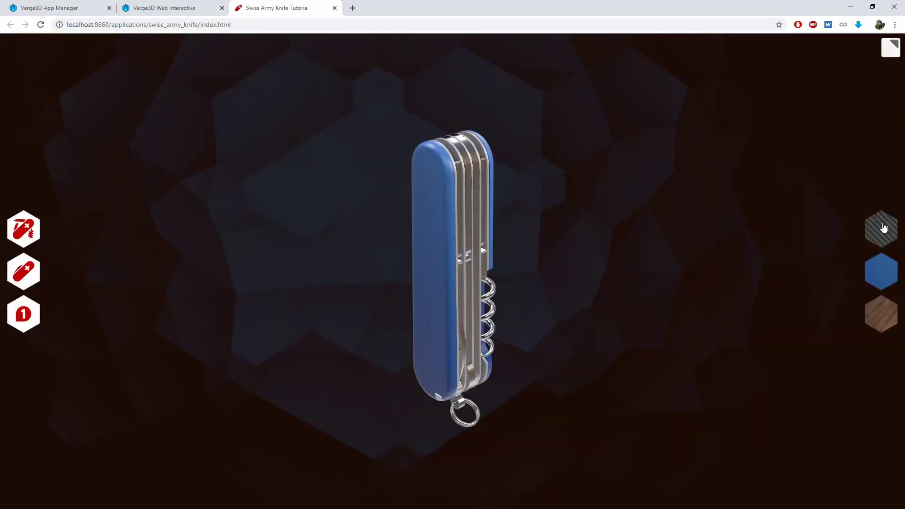
click(882, 227)
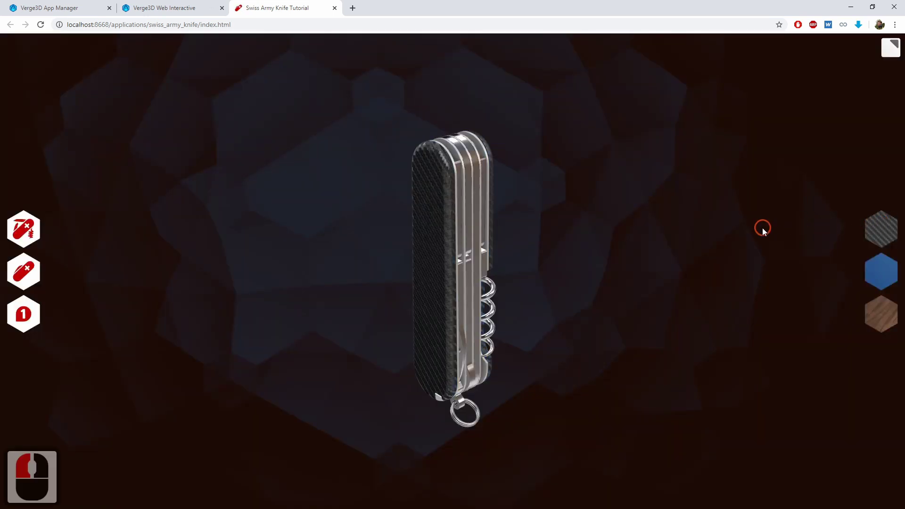
drag(761, 228, 611, 225)
Step: Try the blue plastic and wood covers, then plastic and carbon again, orbiting the knife
click(881, 271)
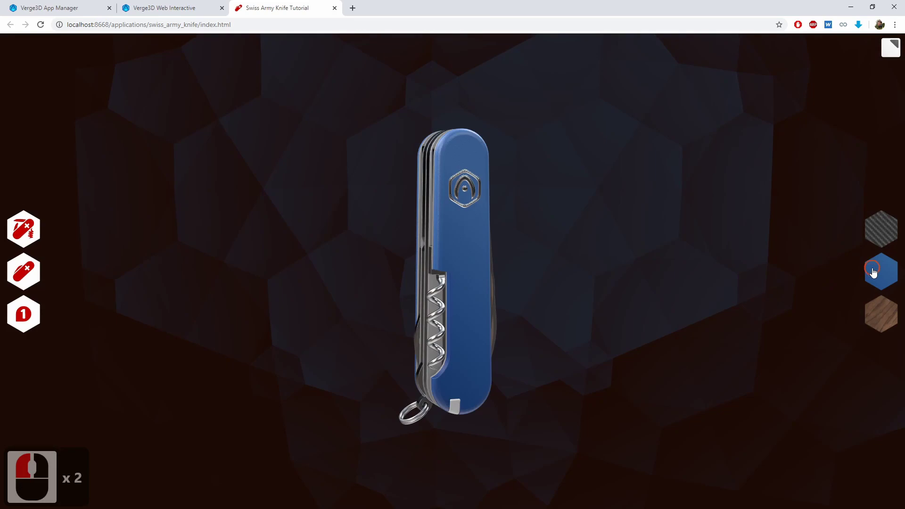
click(881, 313)
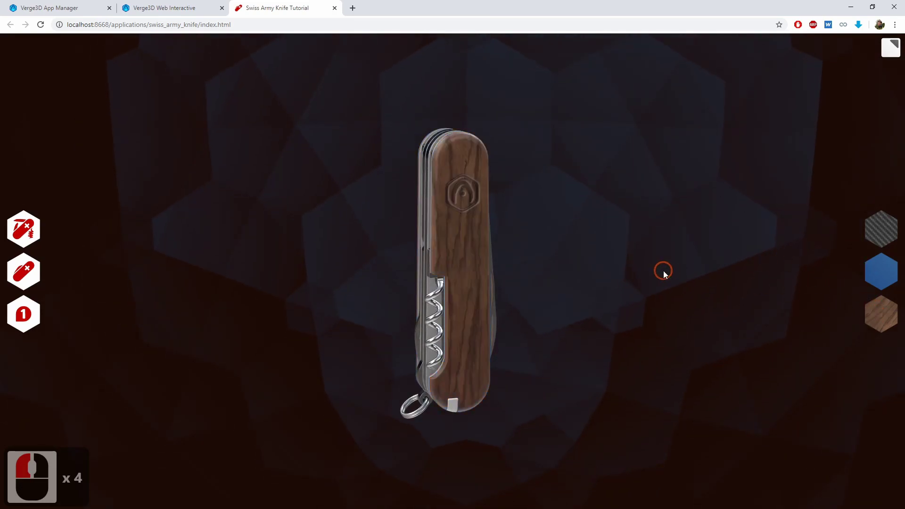
drag(664, 270, 279, 271)
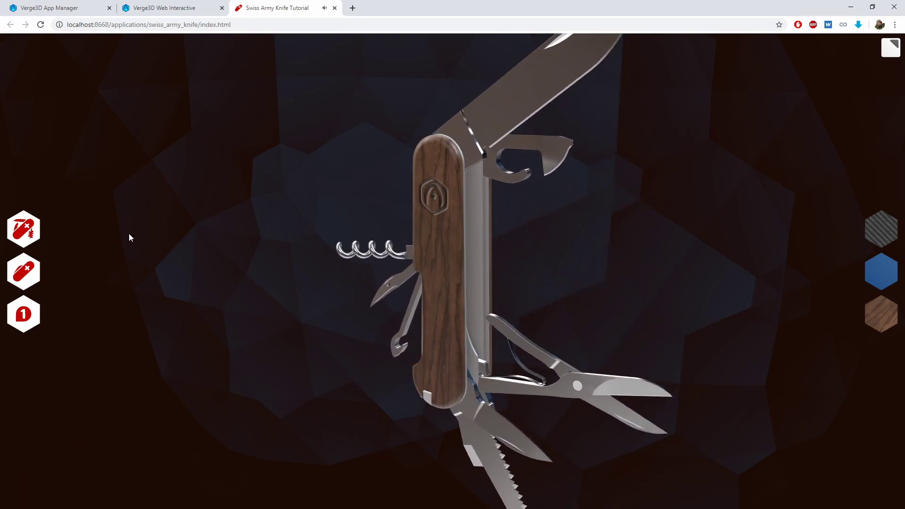
drag(125, 205, 880, 277)
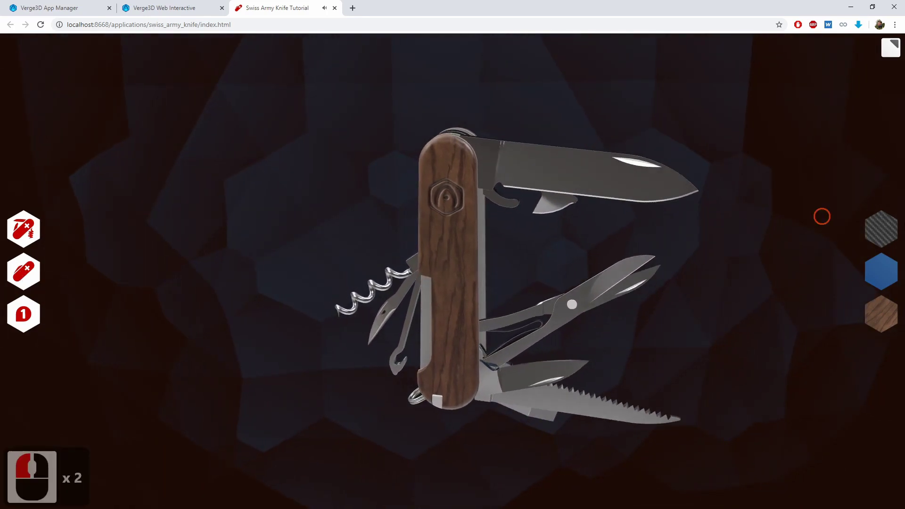
click(881, 277)
click(881, 229)
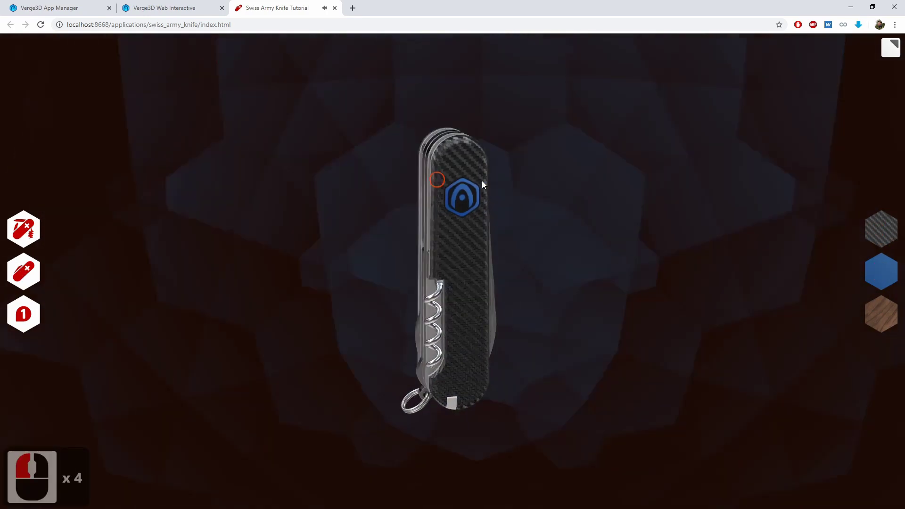
mouse_move(482, 180)
mouse_down()
mouse_move(326, 187)
mouse_move(428, 175)
mouse_up()
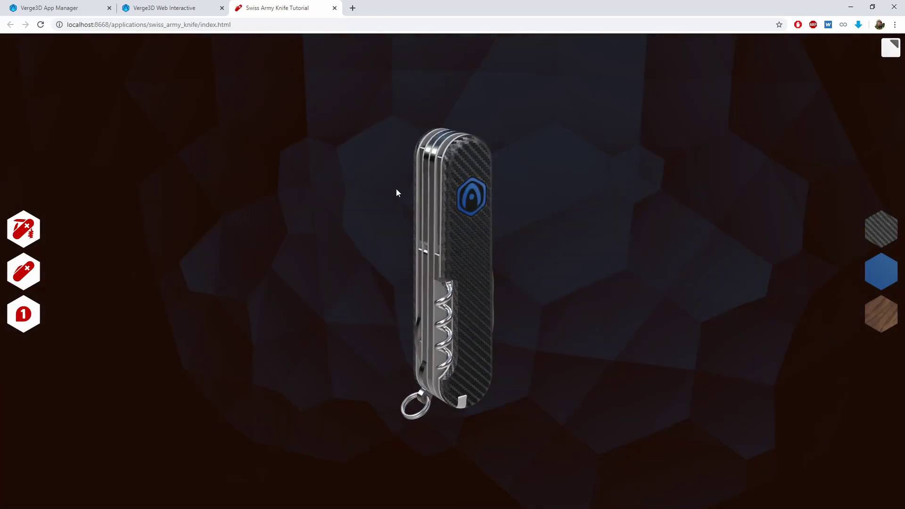
Step: Set the carbon base colour and second texture nodes to 16x anisotropic filtering
drag(428, 172, 337, 190)
key(alt+Tab)
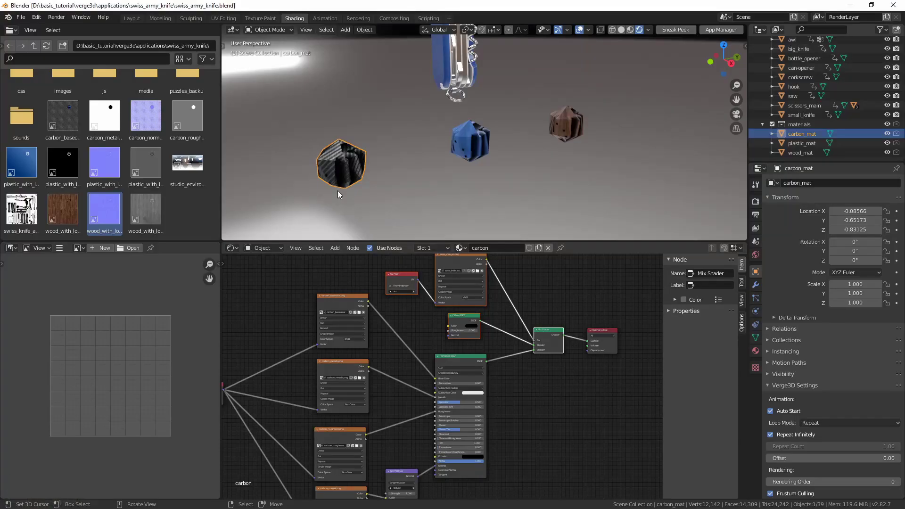
click(344, 303)
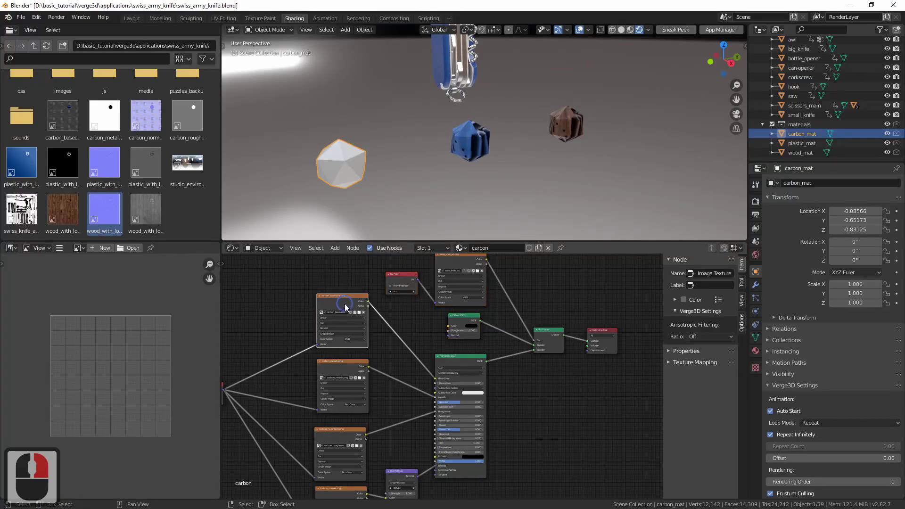
click(702, 337)
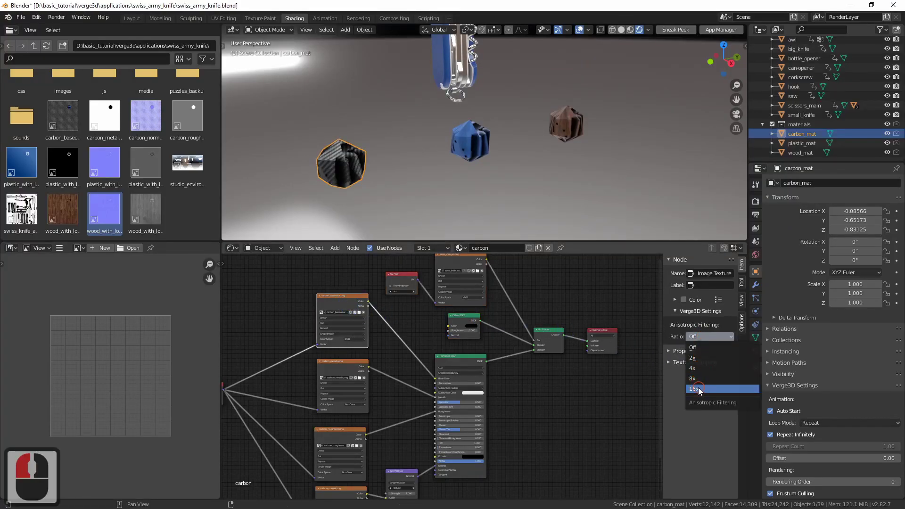
click(698, 387)
click(342, 372)
click(694, 339)
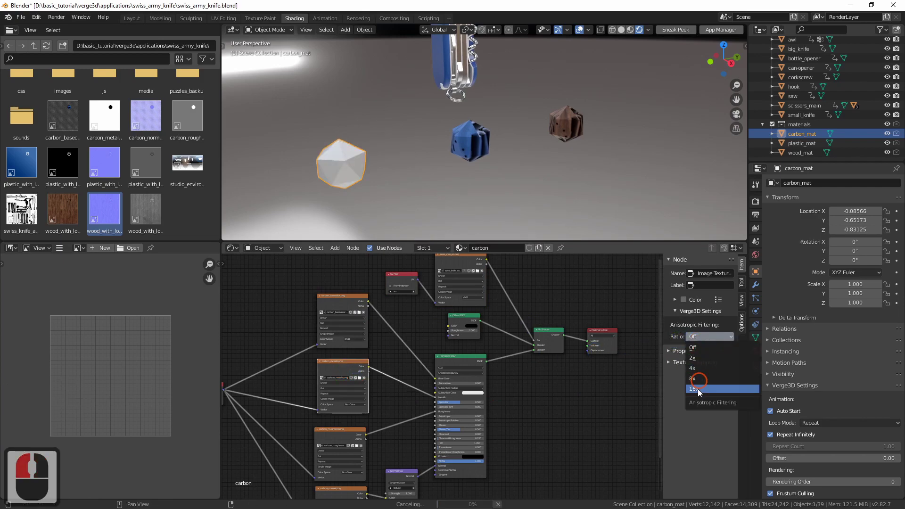
Step: Give the roughness and bottom carbon texture nodes 16x anisotropic filtering too
middle_drag(599, 420, 620, 321)
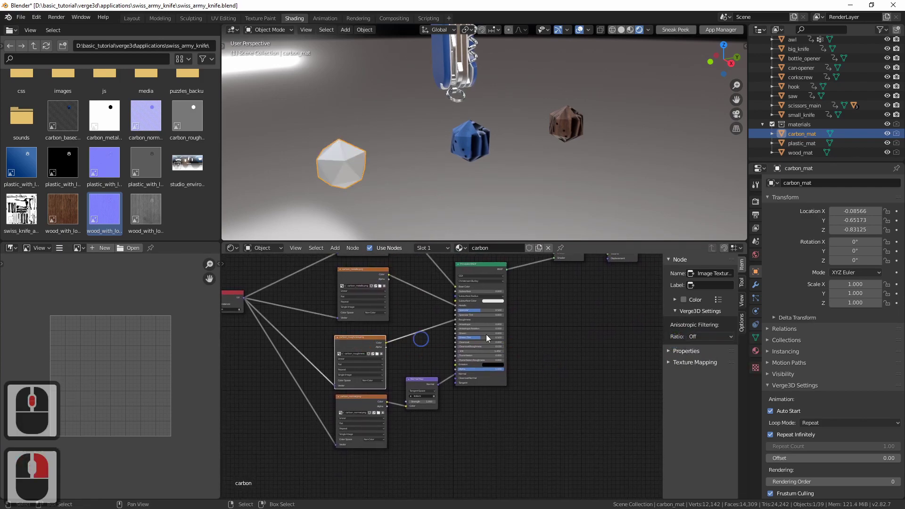
click(691, 337)
click(693, 388)
click(360, 406)
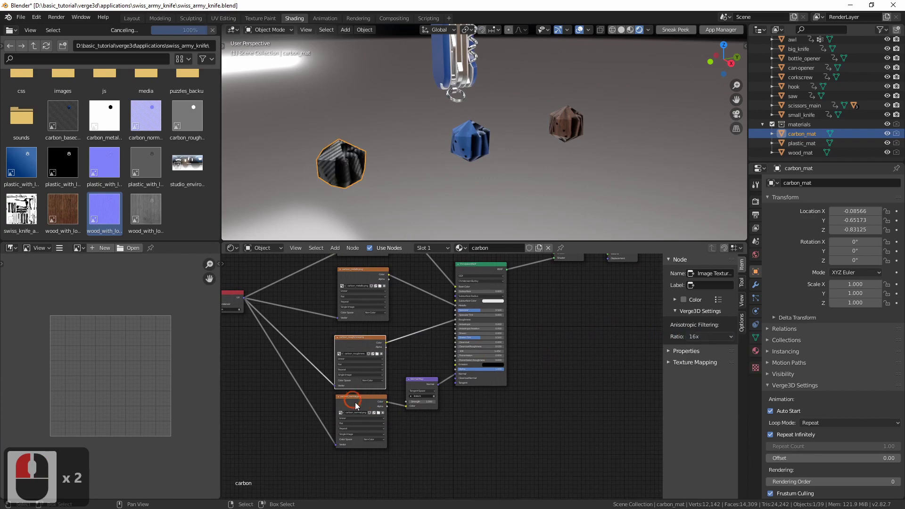
click(692, 337)
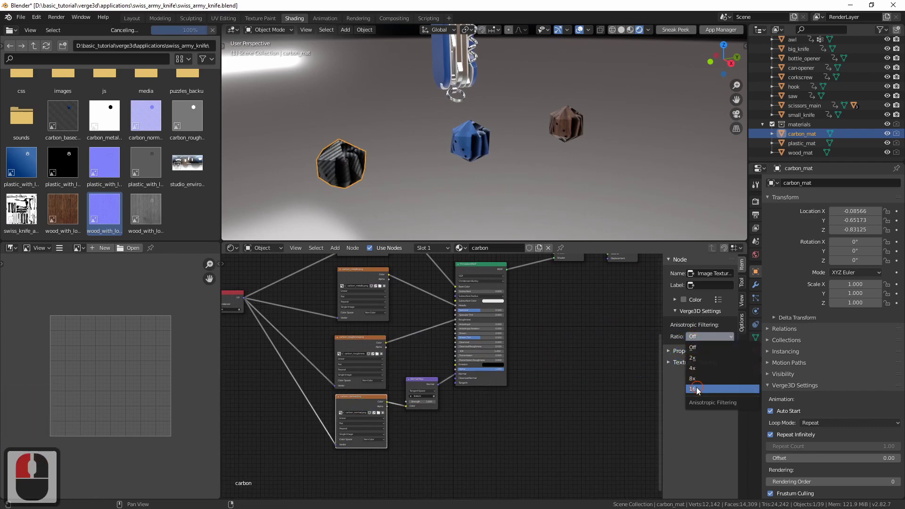
click(697, 389)
Step: Raise the carbon Principled BSDF clearcoat to 1.0
middle_drag(636, 396, 529, 366)
ctrl+middle_drag(478, 437, 541, 373)
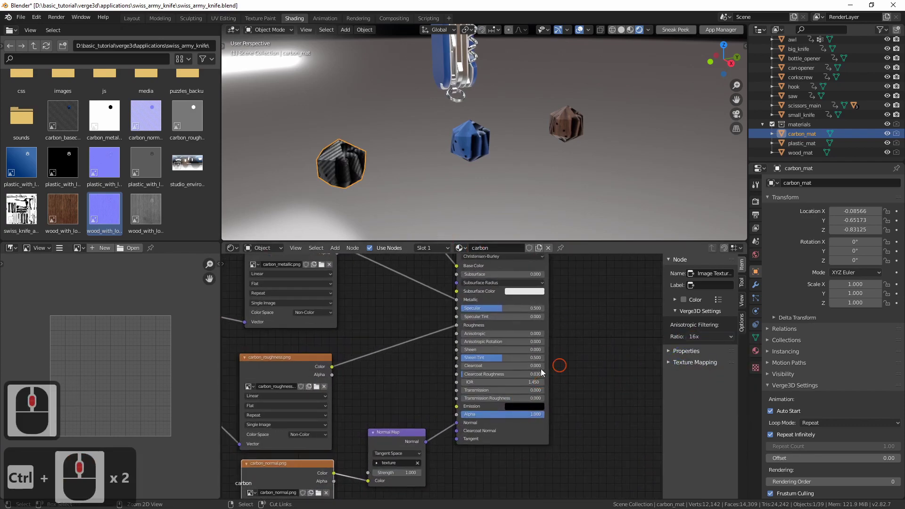
drag(469, 367, 572, 368)
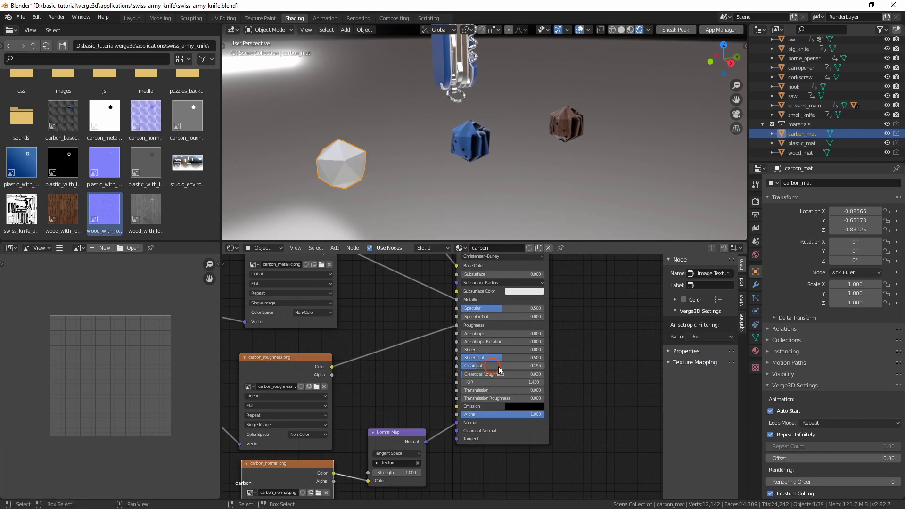
middle_drag(355, 324, 388, 375)
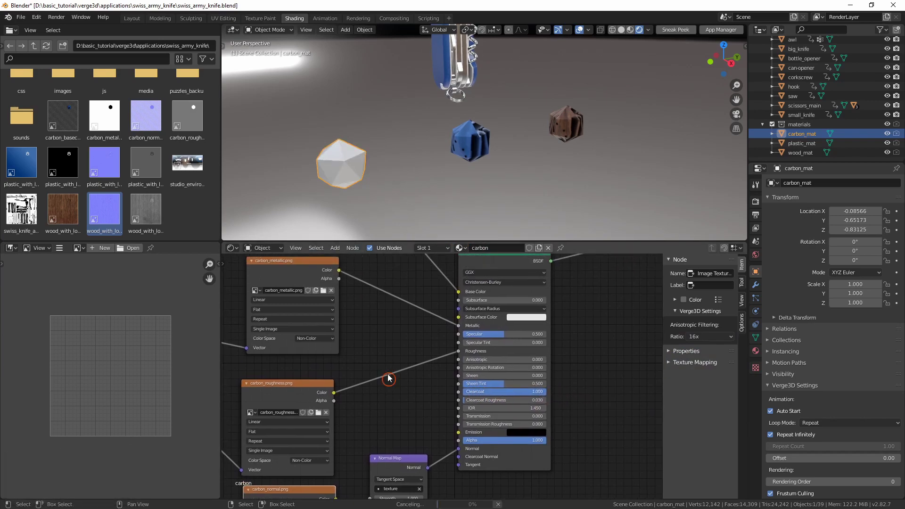
Step: Select the blue plastic cube and inspect its plastic shader nodes
click(465, 141)
mouse_move(433, 368)
ctrl+middle_down()
mouse_move(479, 340)
mouse_move(432, 376)
ctrl+middle_up()
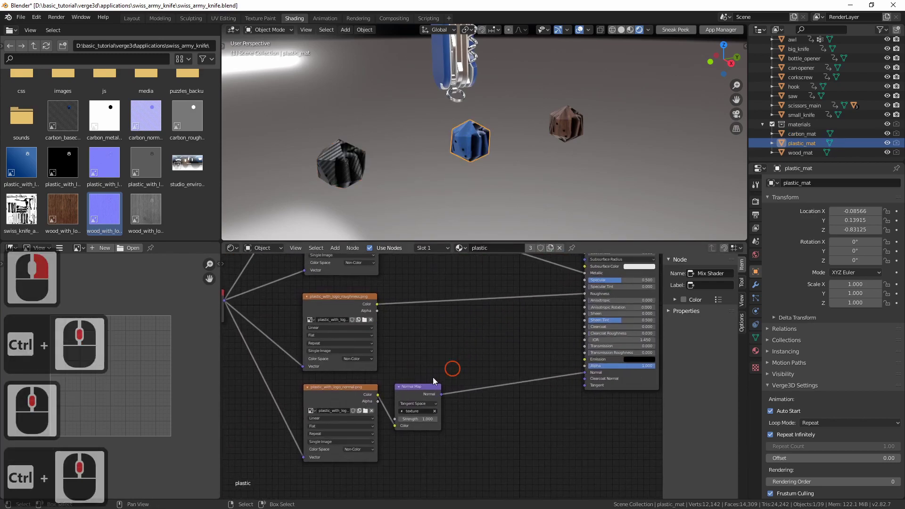
middle_drag(544, 333, 508, 341)
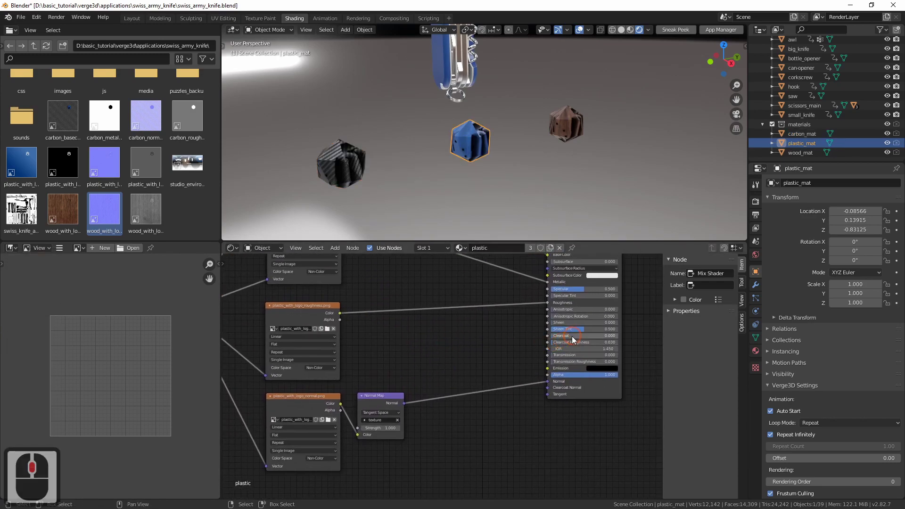
middle_drag(440, 338, 448, 342)
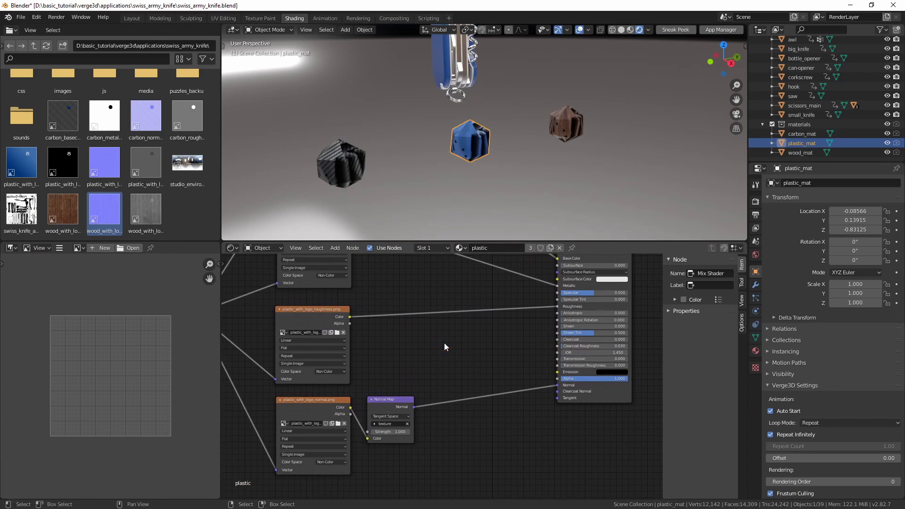
middle_drag(428, 340, 435, 349)
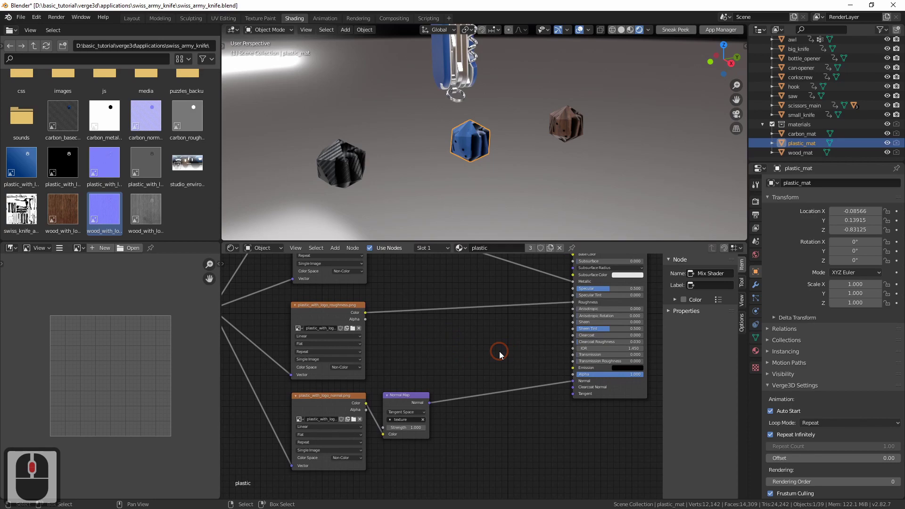
mouse_move(542, 328)
ctrl+middle_down()
mouse_move(426, 380)
mouse_move(423, 349)
ctrl+middle_up()
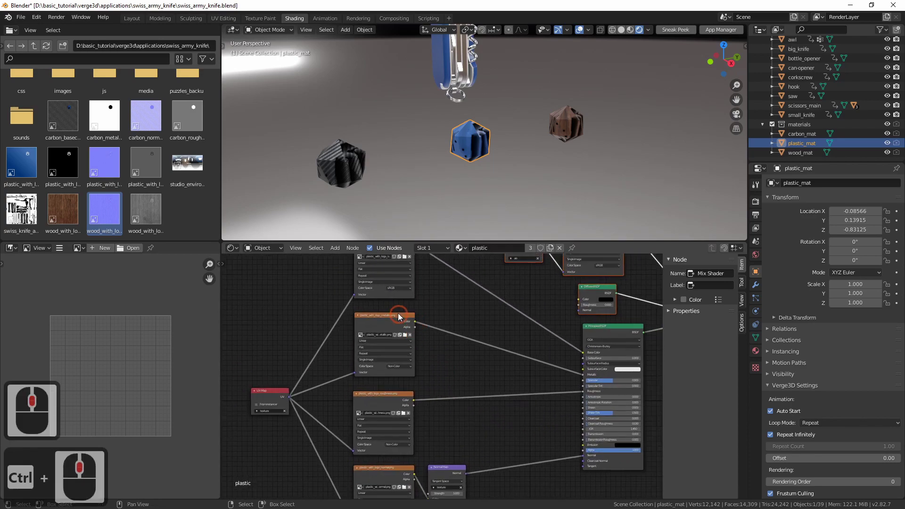
Step: Select the wood cube and set its image texture nodes to 16x anisotropic filtering
click(559, 129)
click(425, 333)
click(700, 310)
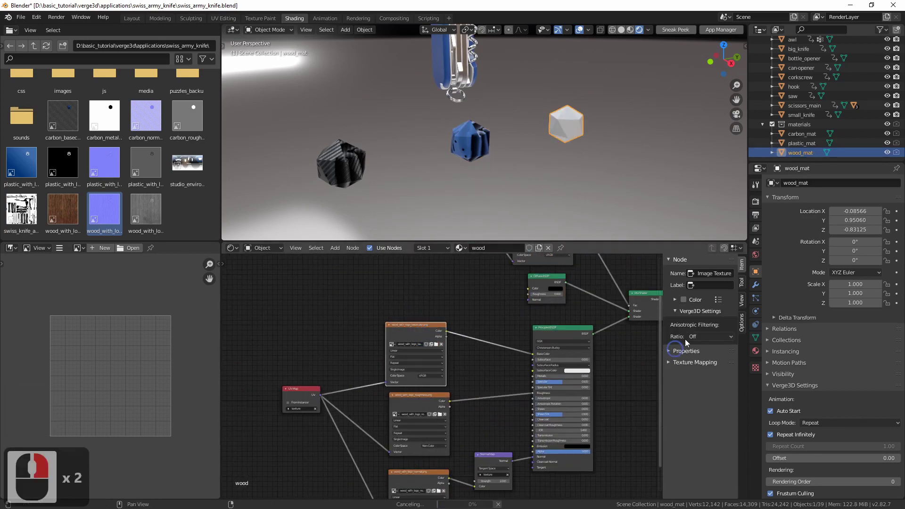
click(701, 336)
click(707, 383)
middle_drag(504, 412, 472, 343)
click(707, 337)
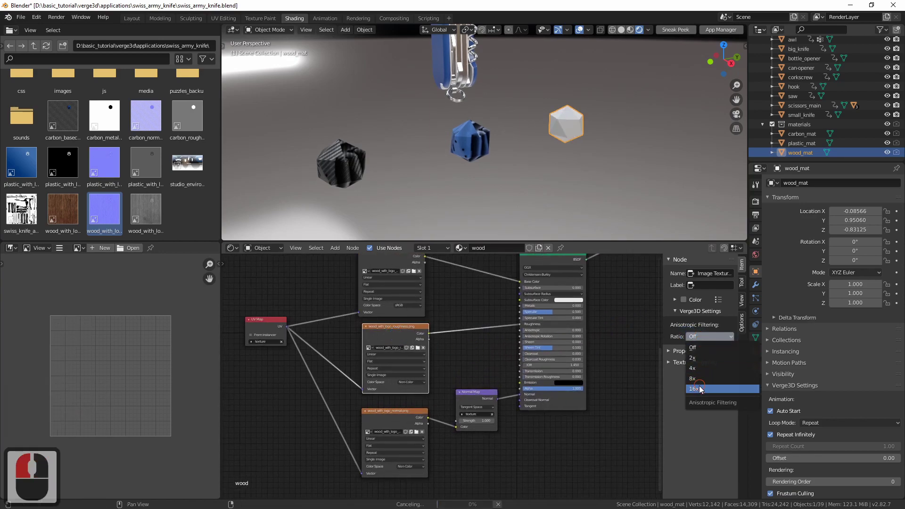
click(700, 389)
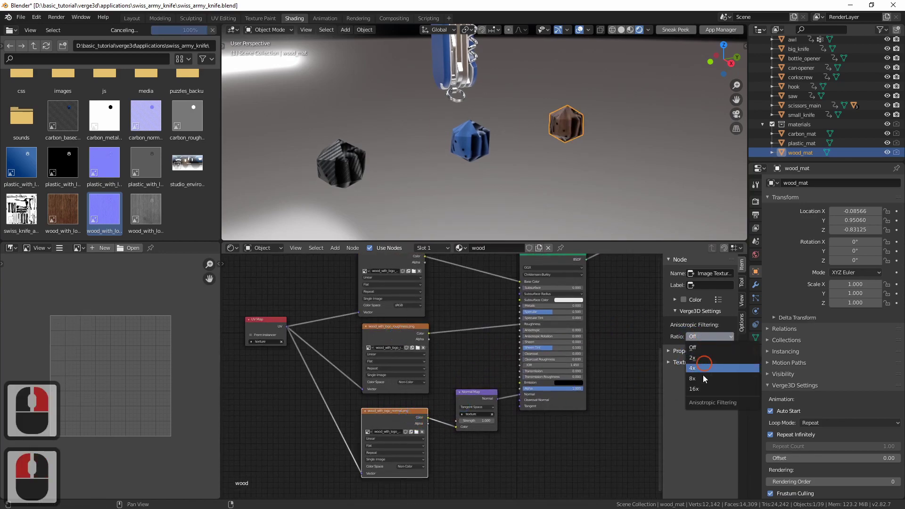
click(700, 391)
middle_drag(449, 337, 457, 346)
Step: Save the blend file and export the scene as Verge3D glTF
key(ctrl+s)
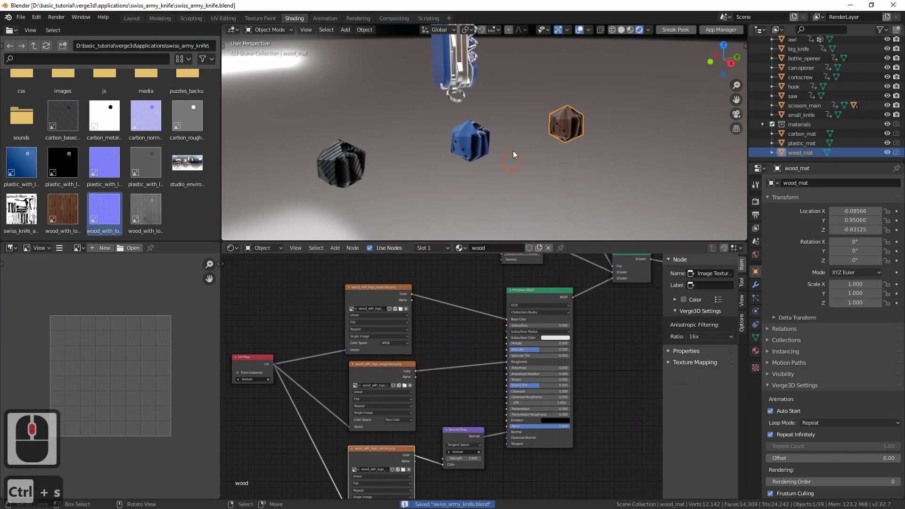
key(q)
click(514, 151)
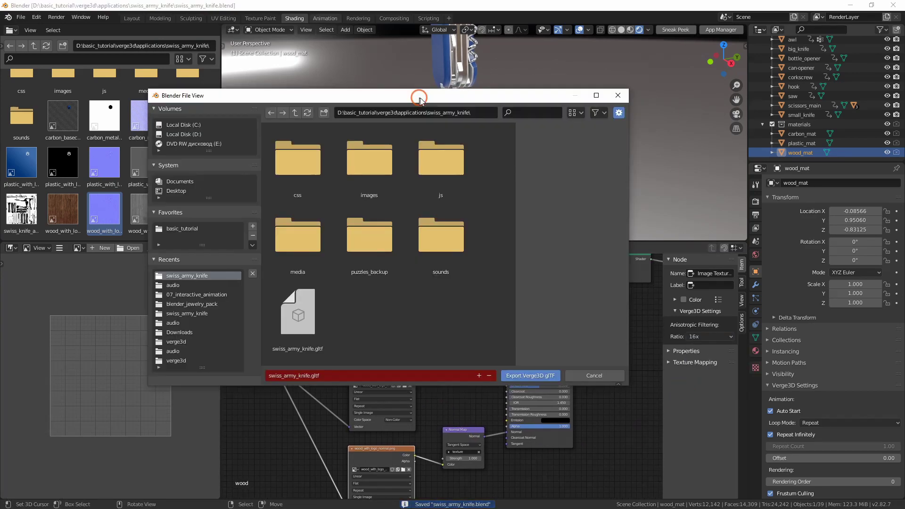
click(530, 376)
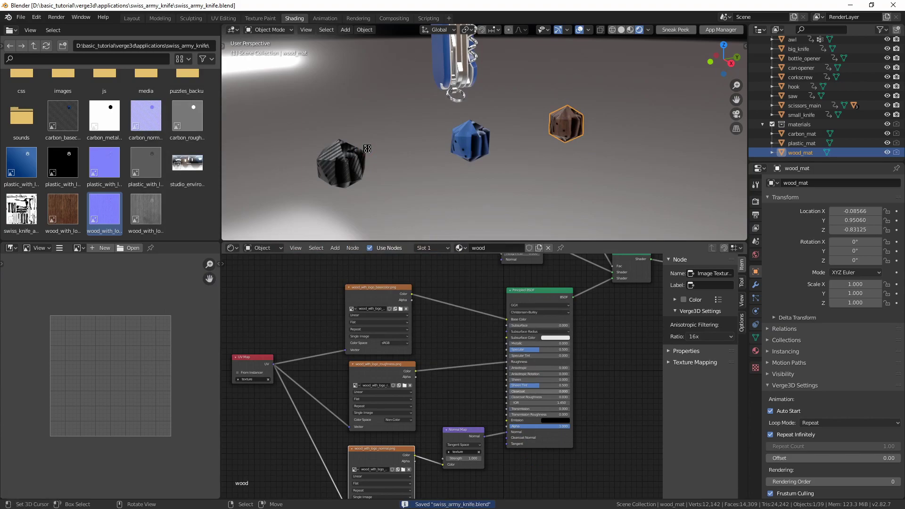
Step: Reload the knife app and cycle through carbon, blue plastic and wood covers, inspecting each
key(alt+Tab)
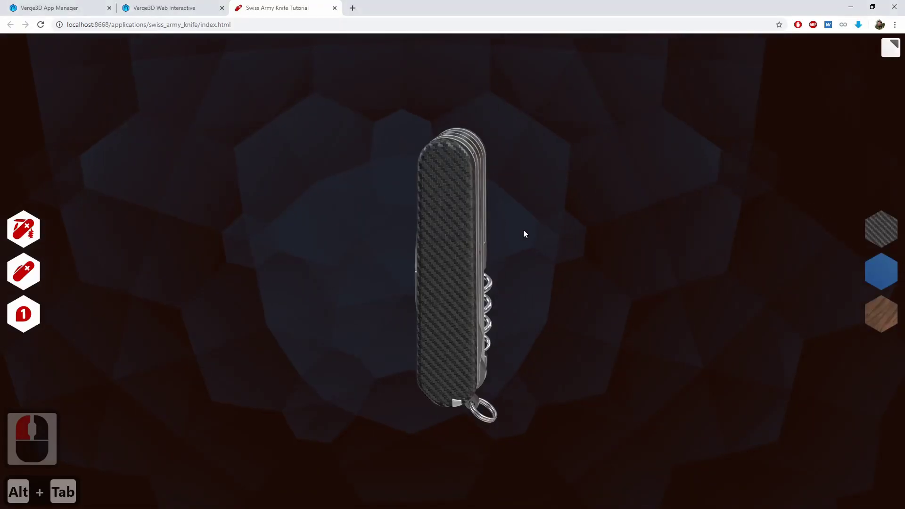
key(ctrl+r)
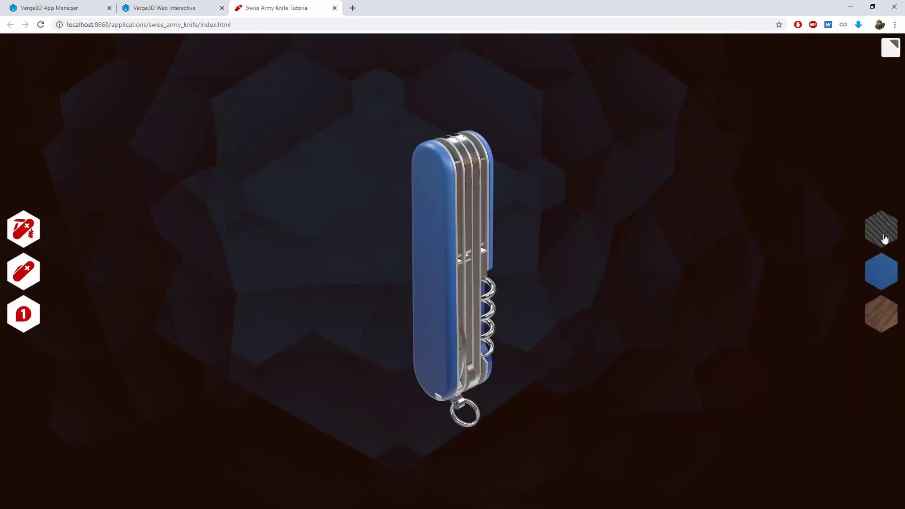
click(883, 239)
drag(664, 226, 254, 234)
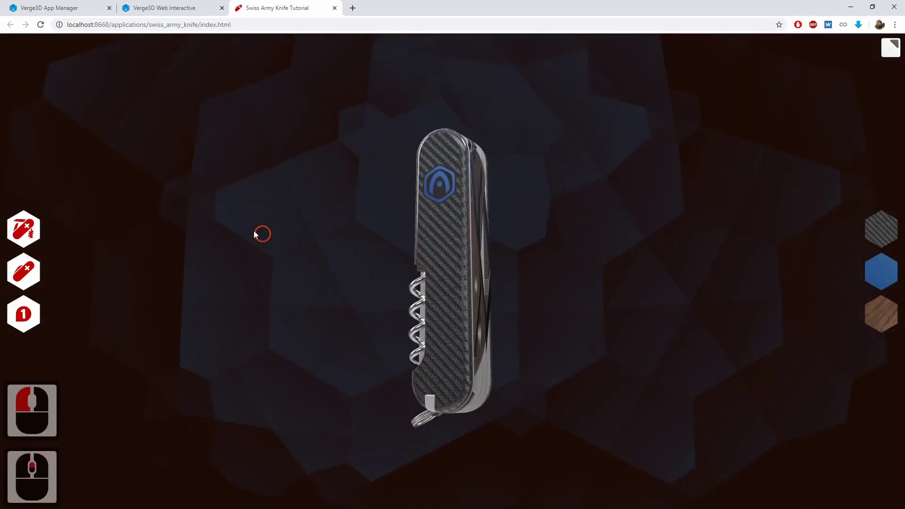
double_click(881, 273)
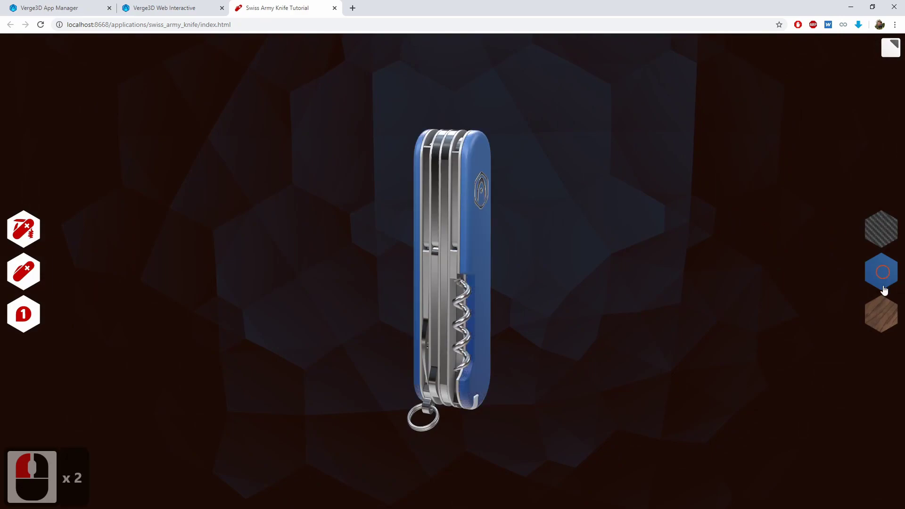
click(881, 312)
drag(808, 307, 518, 296)
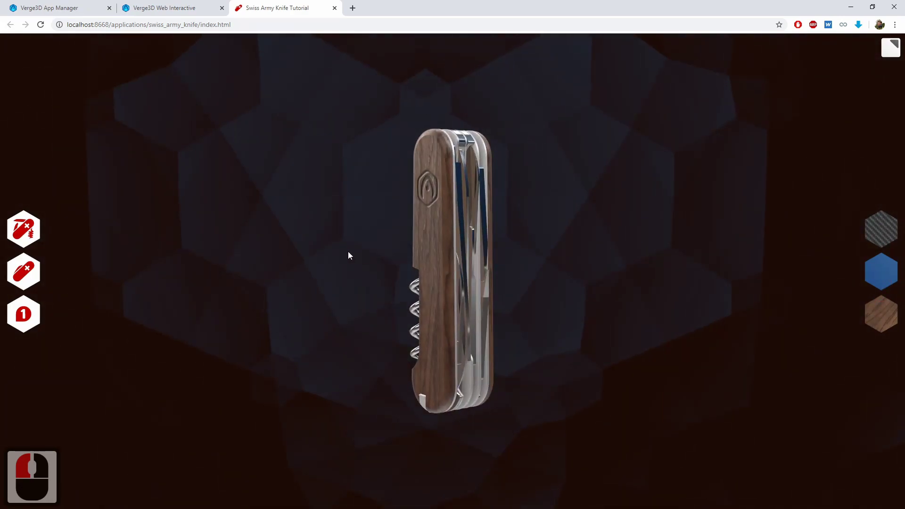
mouse_move(348, 255)
mouse_down()
mouse_move(479, 252)
mouse_move(521, 215)
mouse_move(529, 220)
mouse_up()
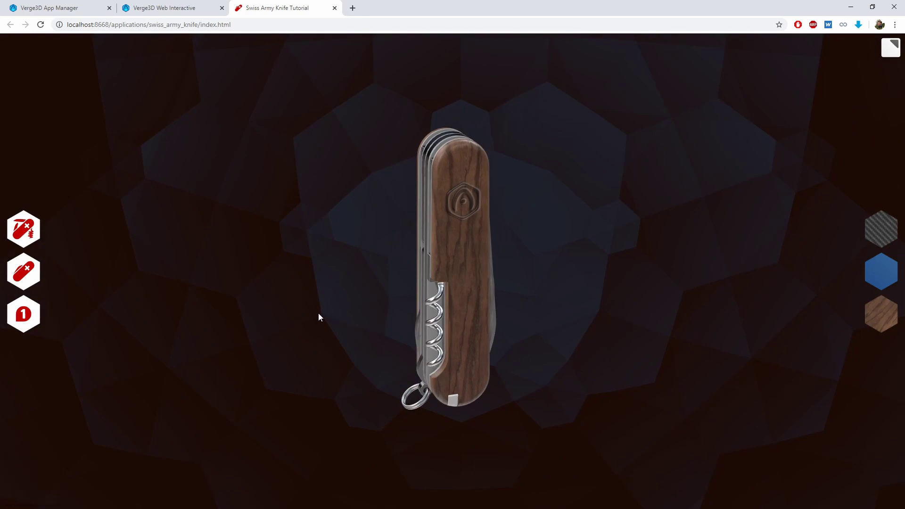